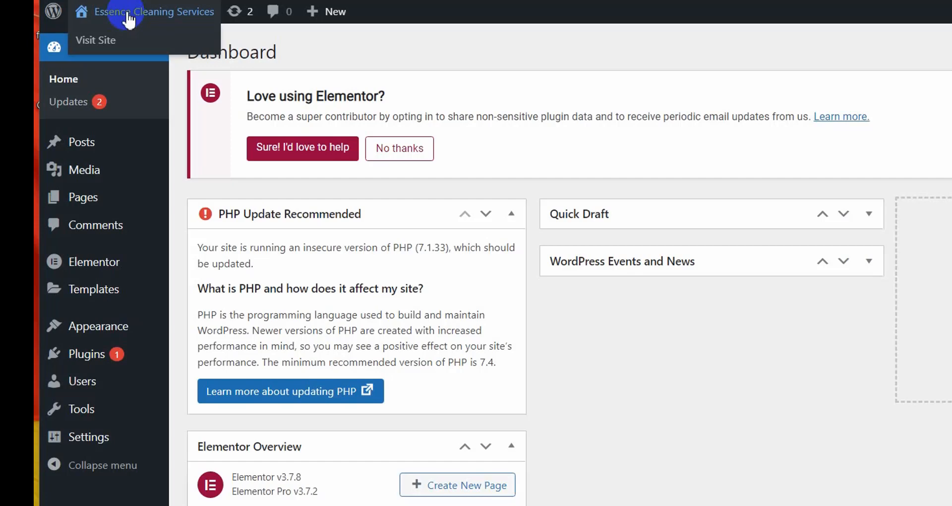
Open the page for adding new plugins and search it for "wp booking calendar"
mouse_move(93, 362)
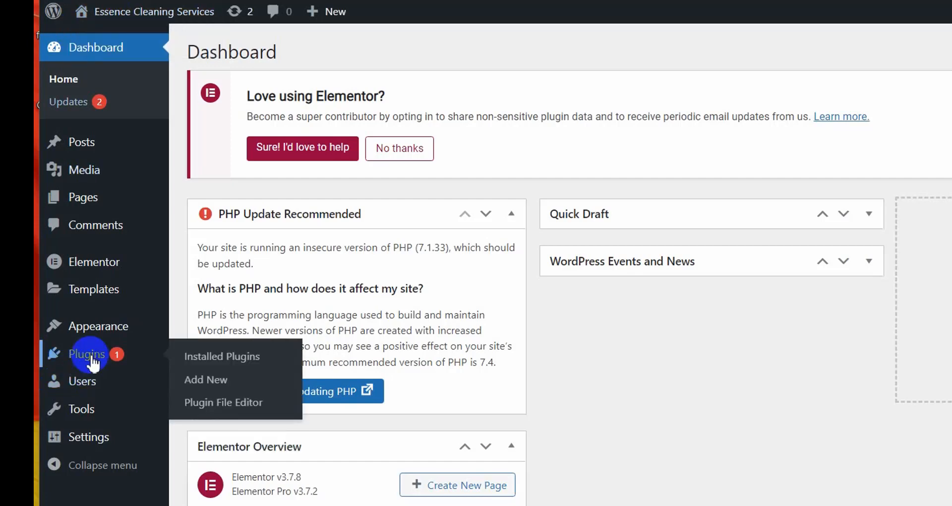
left_click(193, 386)
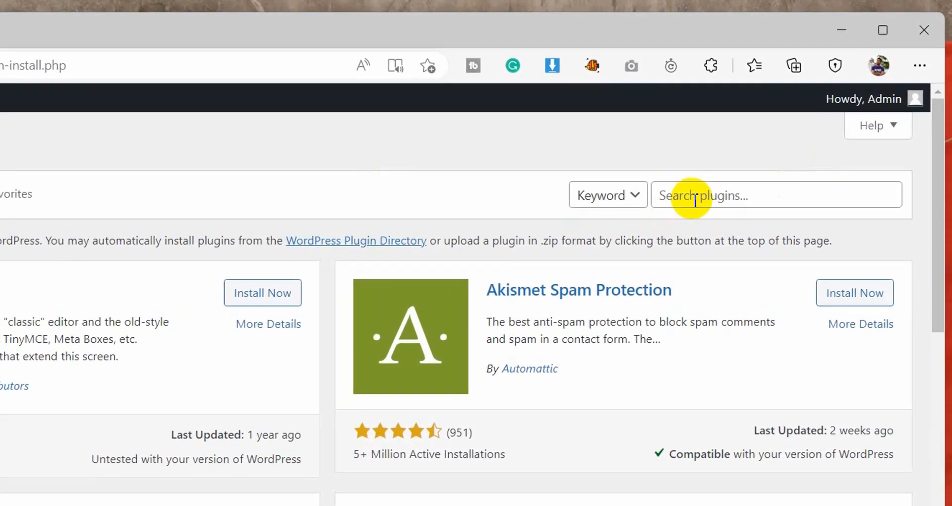
left_click(752, 150)
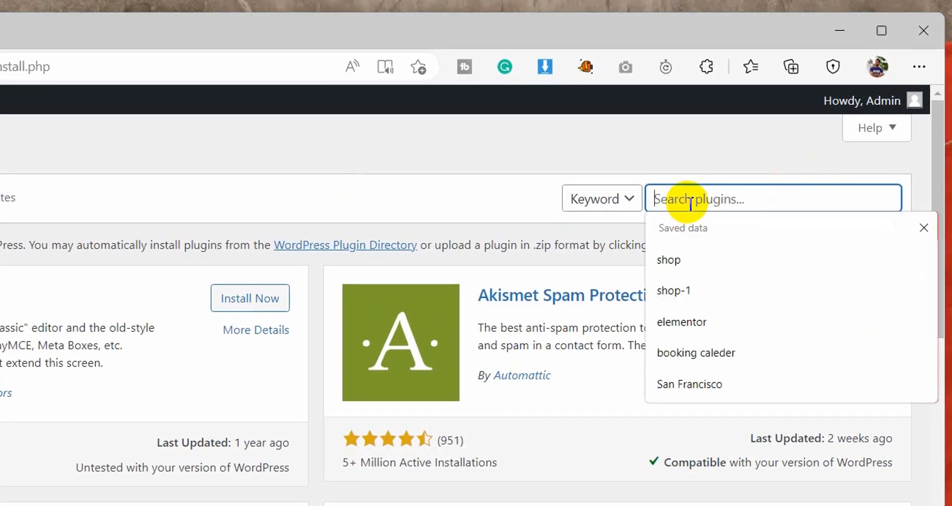
type("wp booking calde")
key("BackSpace")
key("BackSpace")
type("endar")
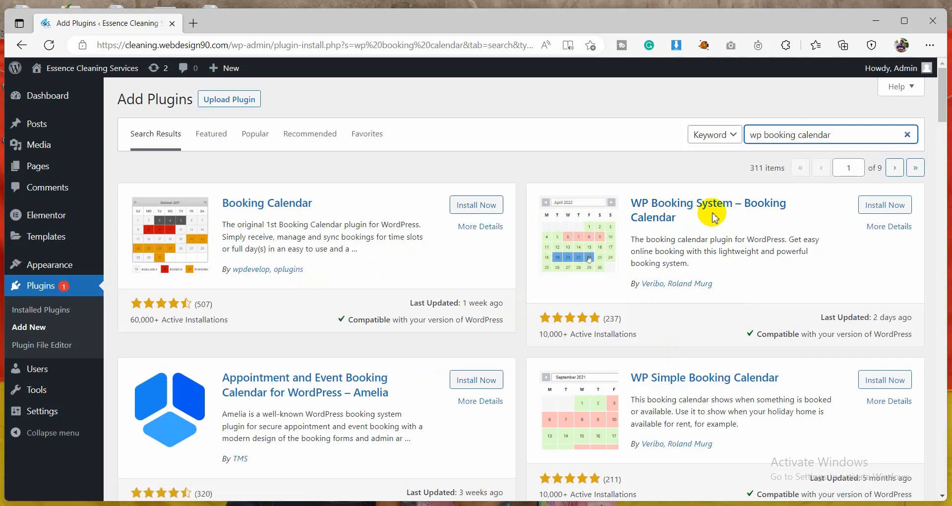
Install and activate the WP Booking System – Booking Calendar plugin
scroll(704, 233, "down", 3)
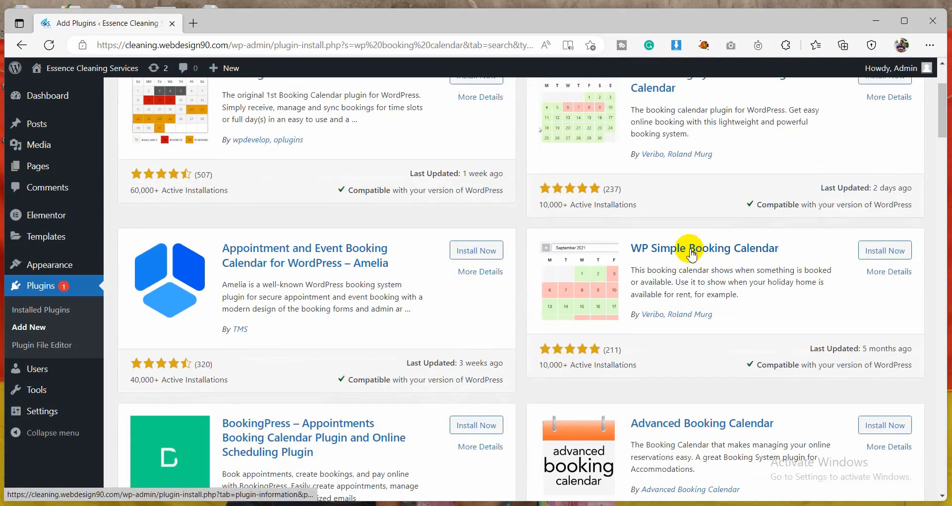
scroll(644, 288, "up", 3)
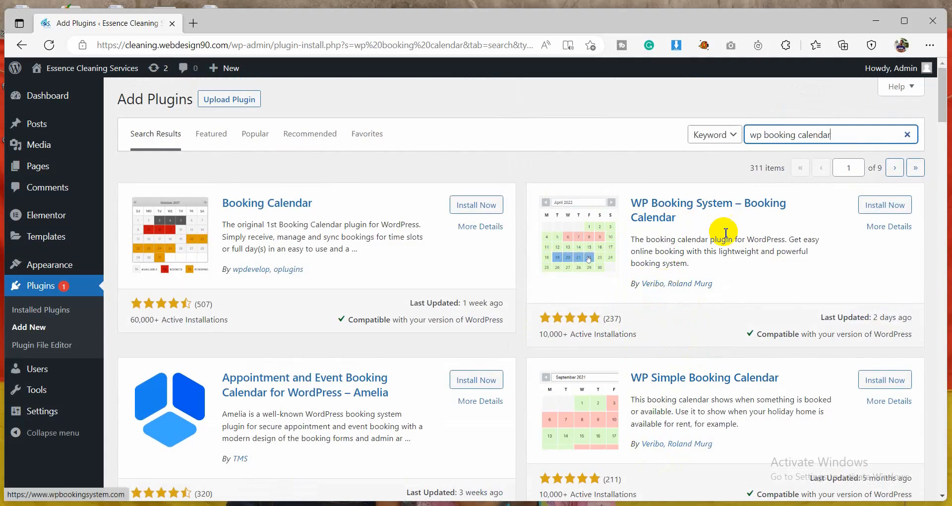
left_click(891, 207)
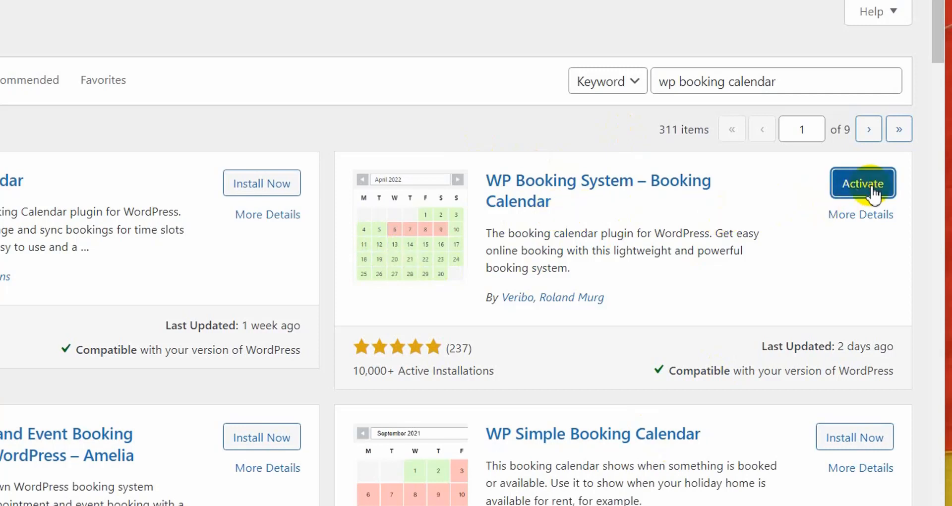
left_click(871, 191)
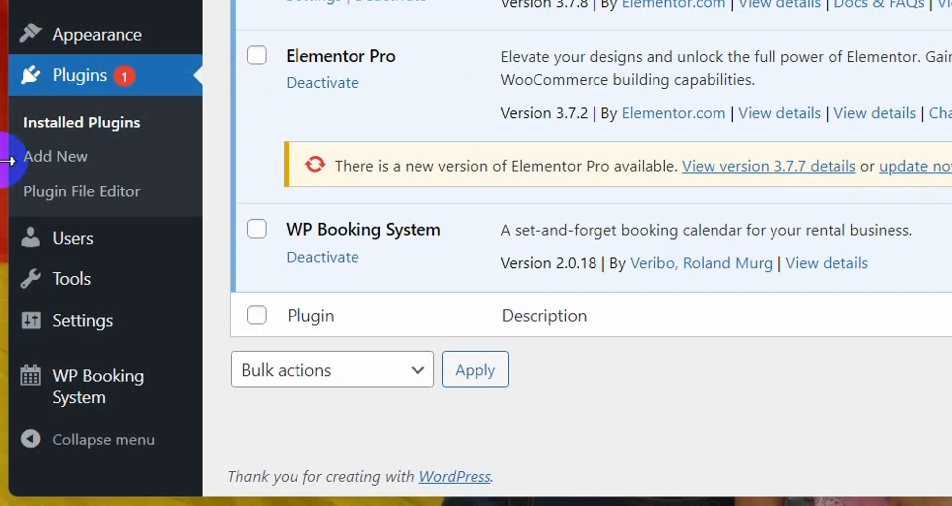
Create a new calendar named "Booking Calendar" in WP Booking System
mouse_move(83, 379)
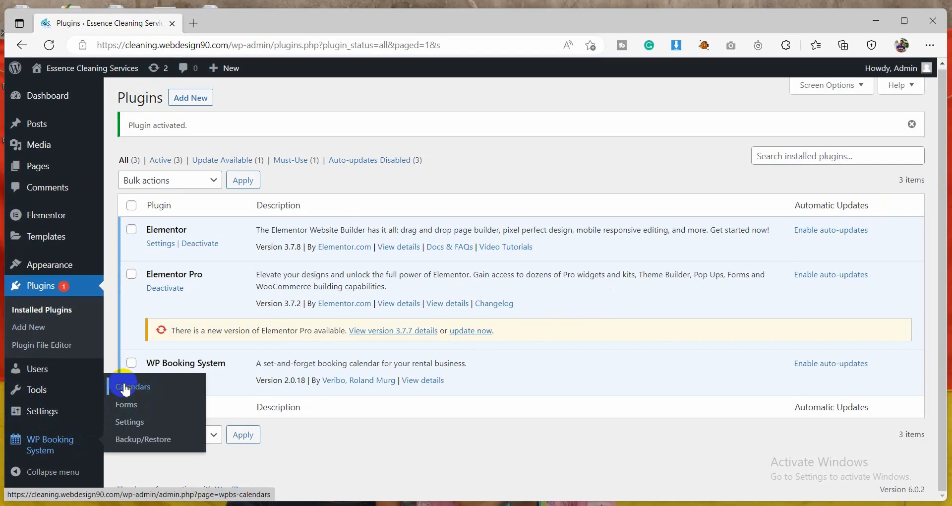
left_click(126, 390)
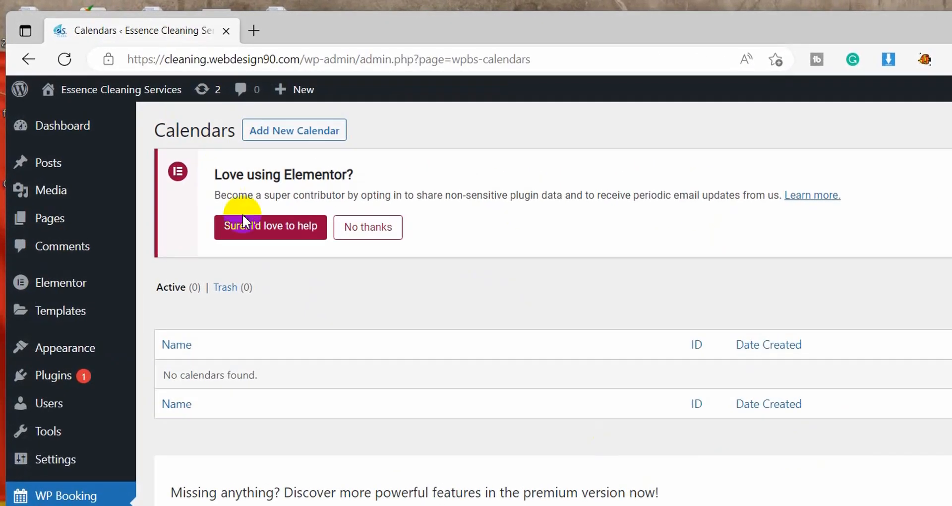
left_click(295, 131)
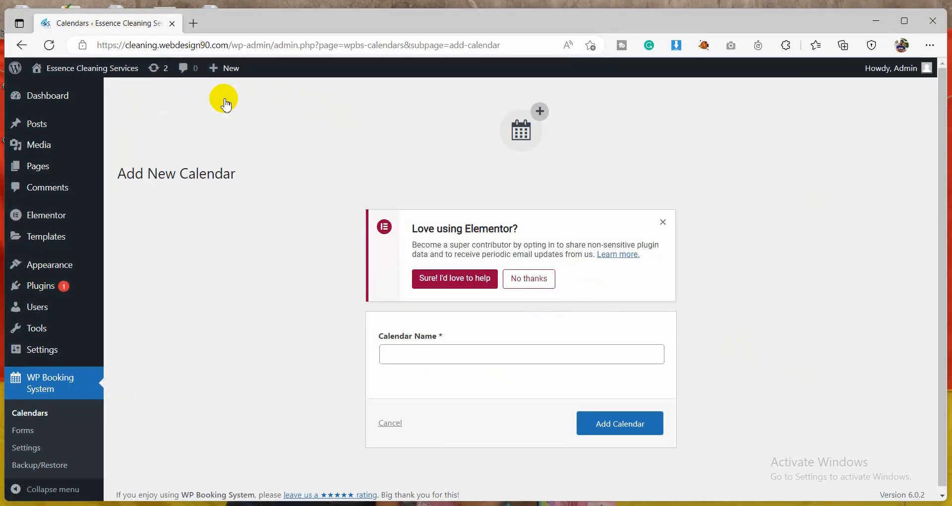
left_click(393, 353)
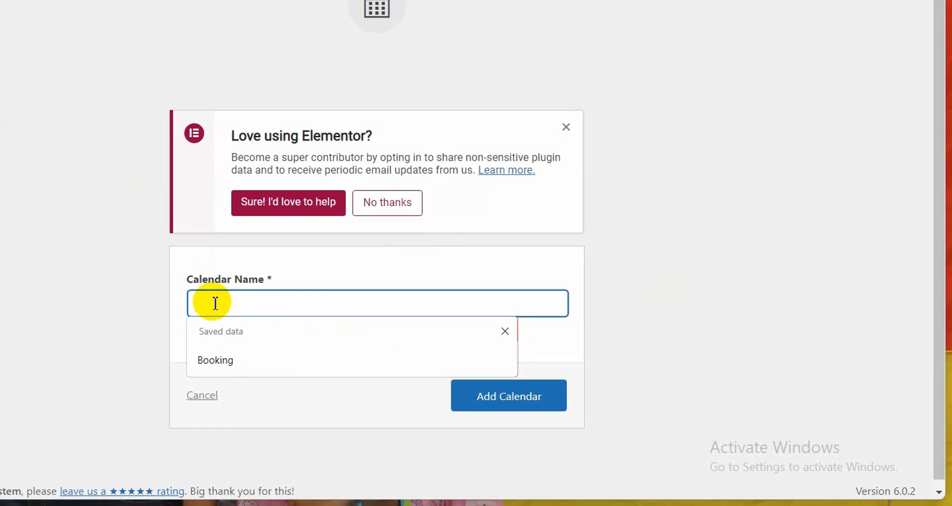
type("Bookinng ")
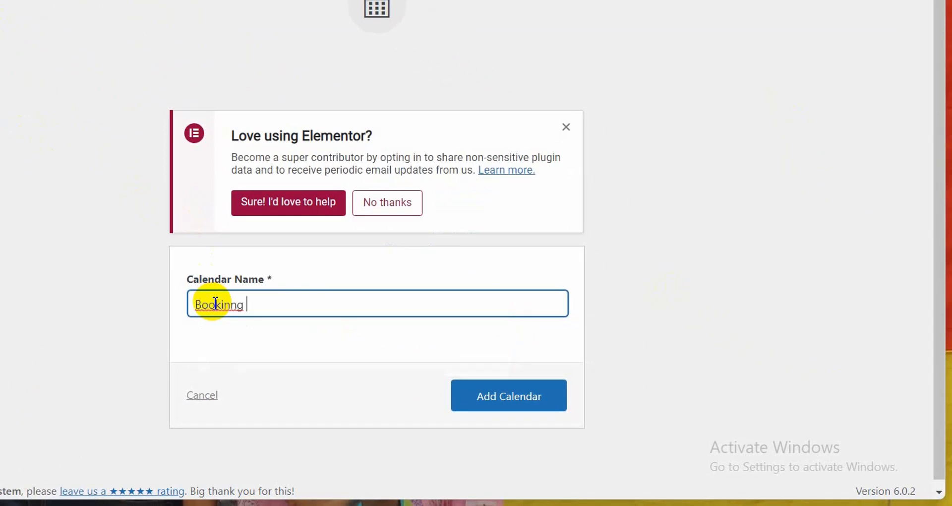
type("ca")
key("BackSpace")
key("BackSpace")
key("BackSpace")
key("BackSpace")
key("BackSpace")
key("BackSpace")
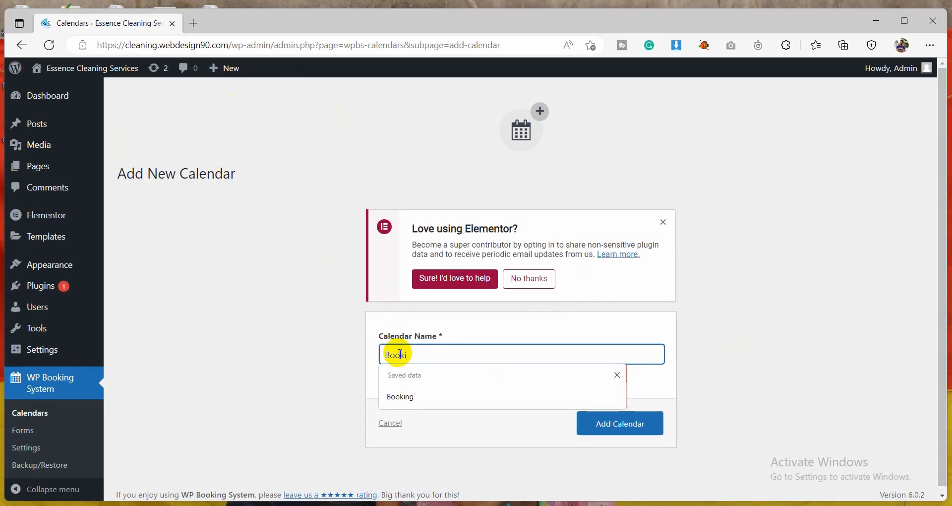
type("ng Calde")
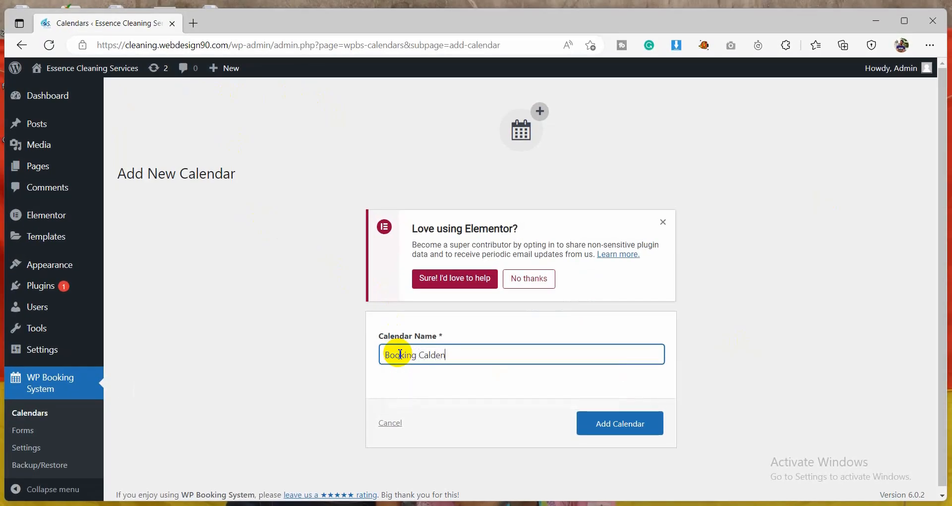
key("BackSpace")
key("BackSpace")
left_click(626, 426)
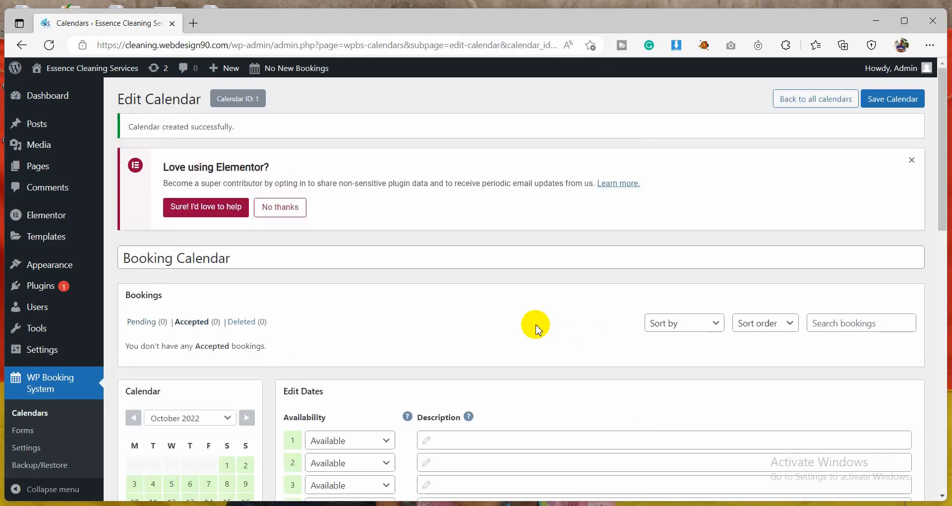
Examine the new calendar's bookings section, date availability list, descriptions and legend
scroll(535, 323, "down", 3)
scroll(548, 272, "down", 3)
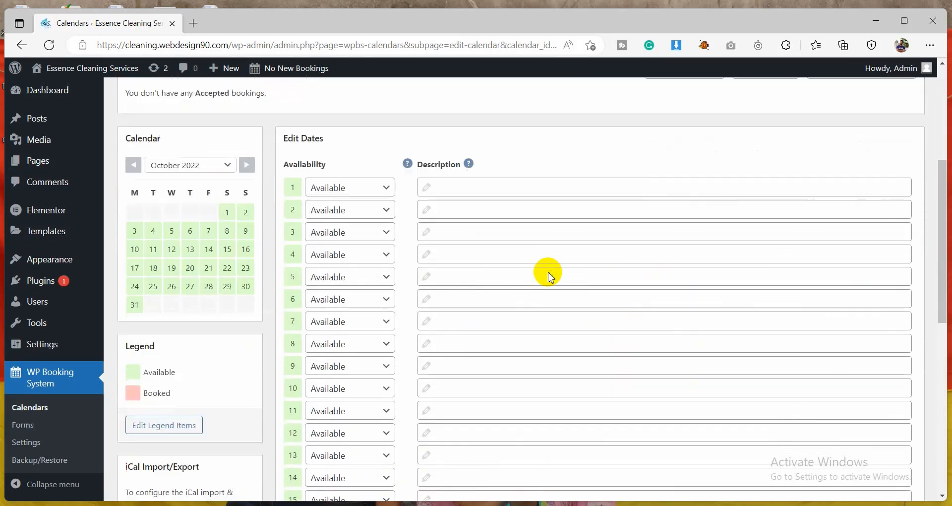
scroll(310, 204, "down", 10)
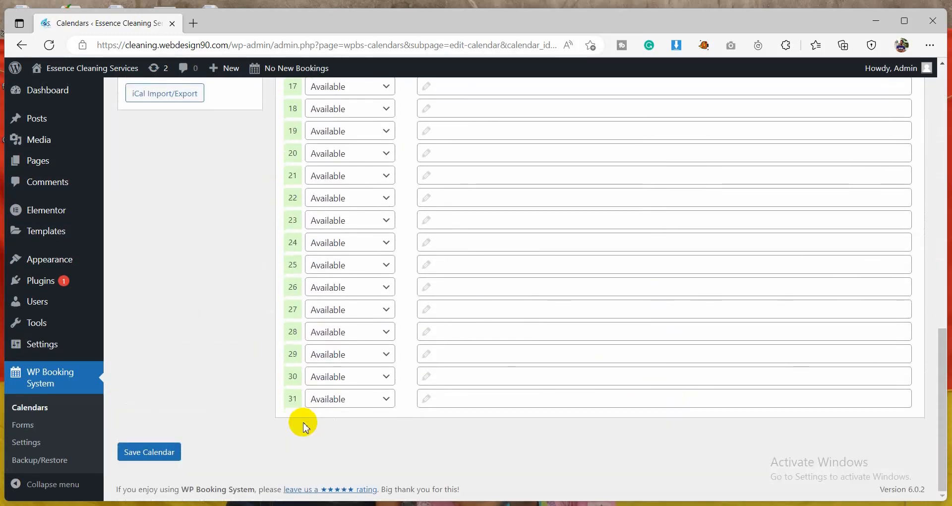
scroll(292, 404, "up", 10)
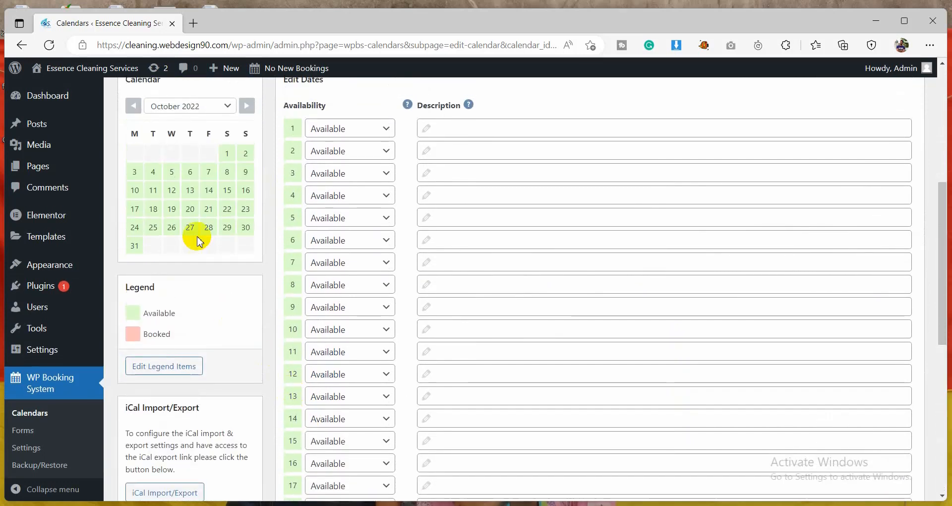
scroll(293, 132, "down", 8)
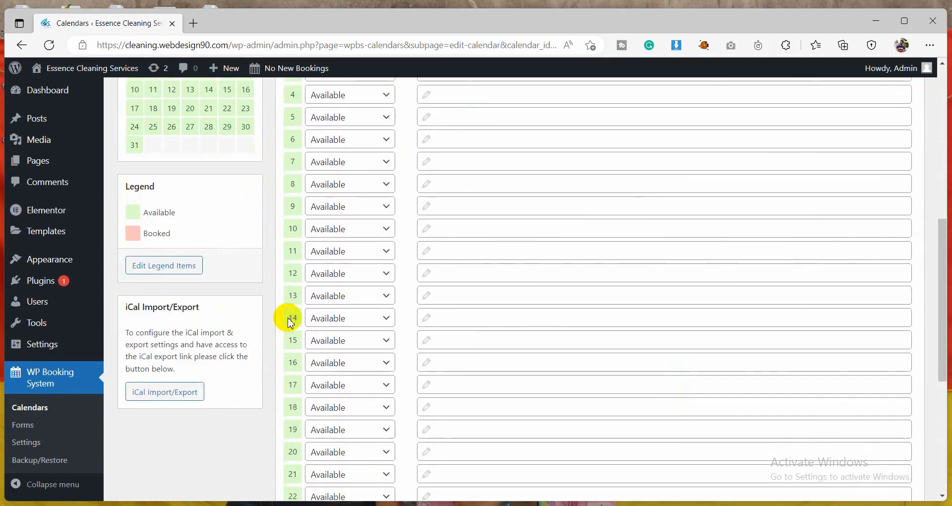
scroll(301, 415, "up", 3)
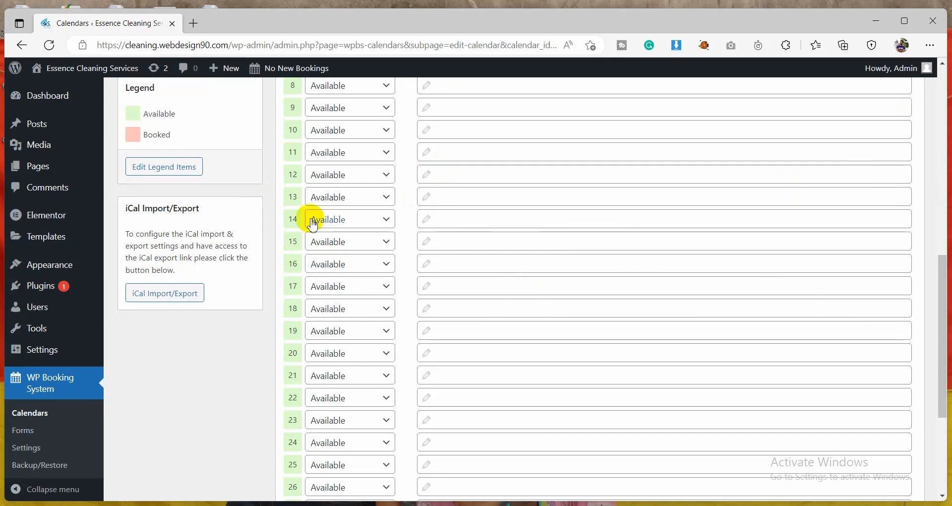
scroll(312, 221, "up", 4)
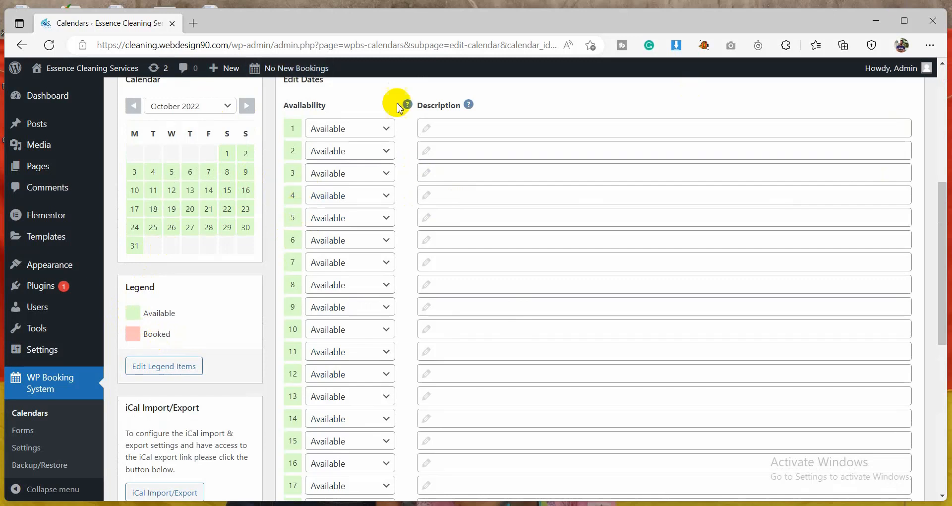
scroll(186, 328, "down", 3)
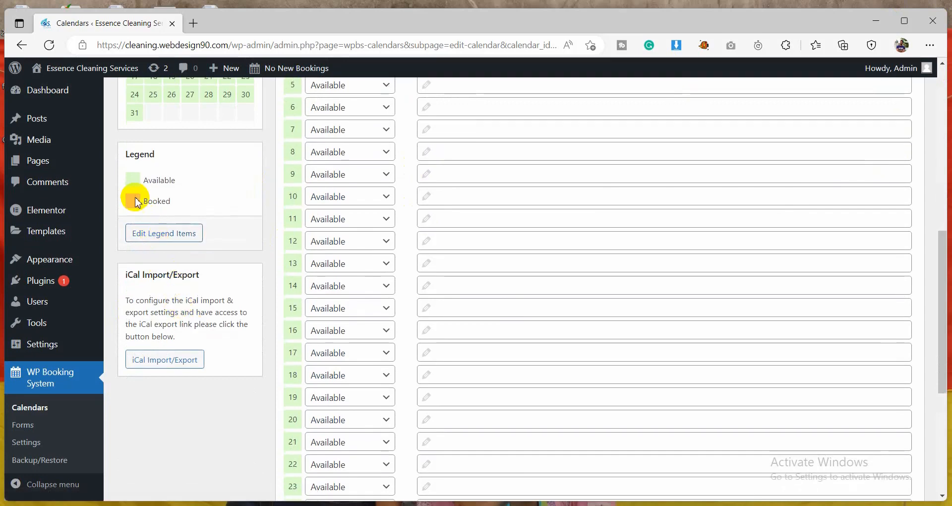
scroll(142, 200, "up", 7)
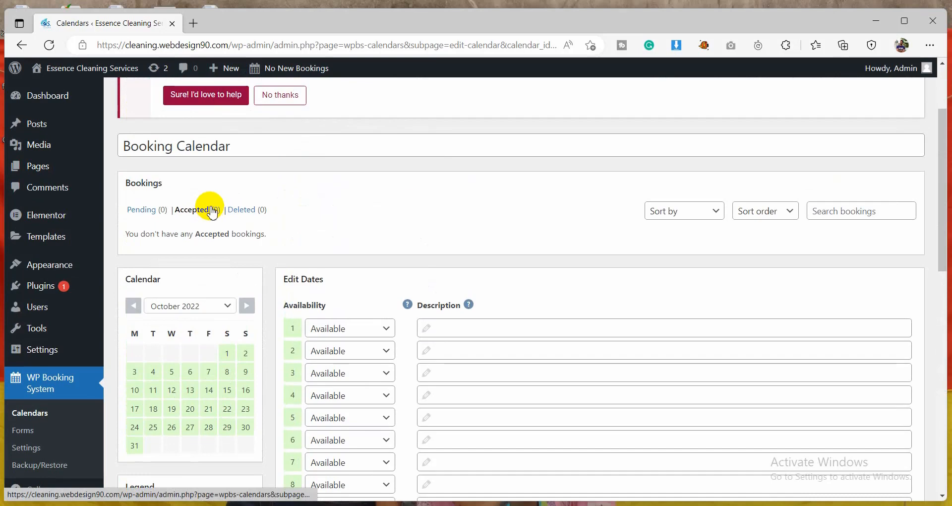
Set the availability of October 13 to Booked
scroll(218, 278, "down", 4)
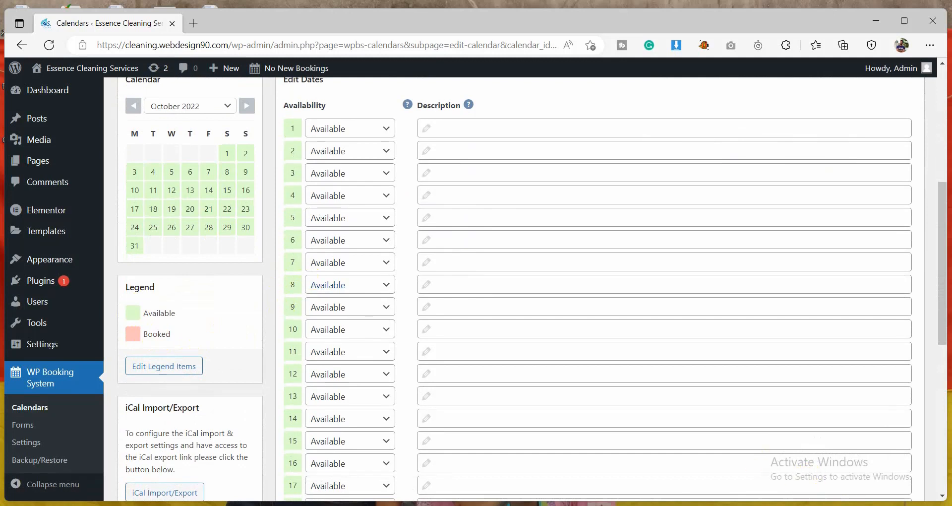
scroll(441, 326, "down", 1)
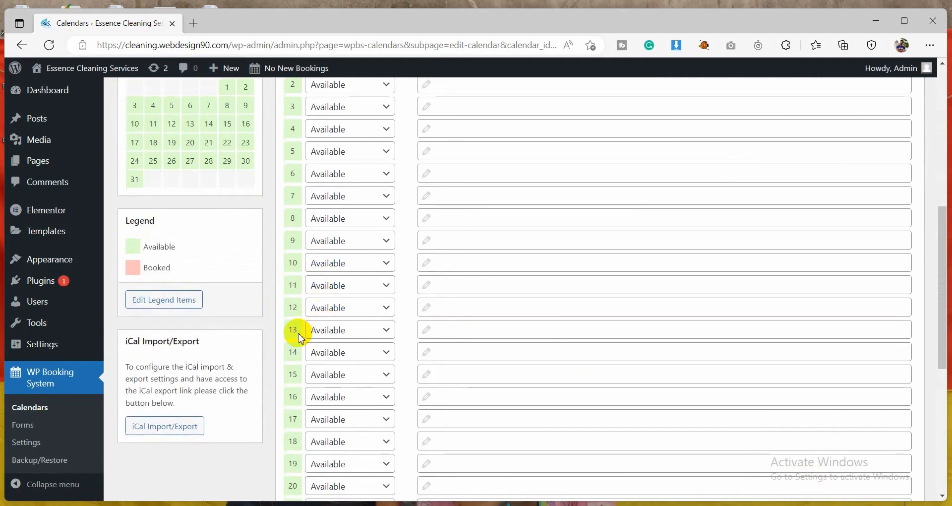
left_click(340, 329)
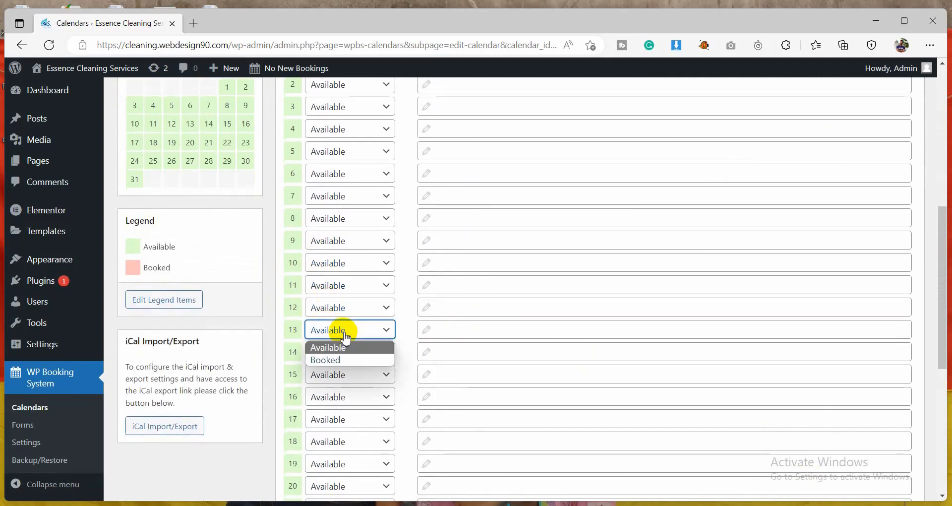
left_click(338, 359)
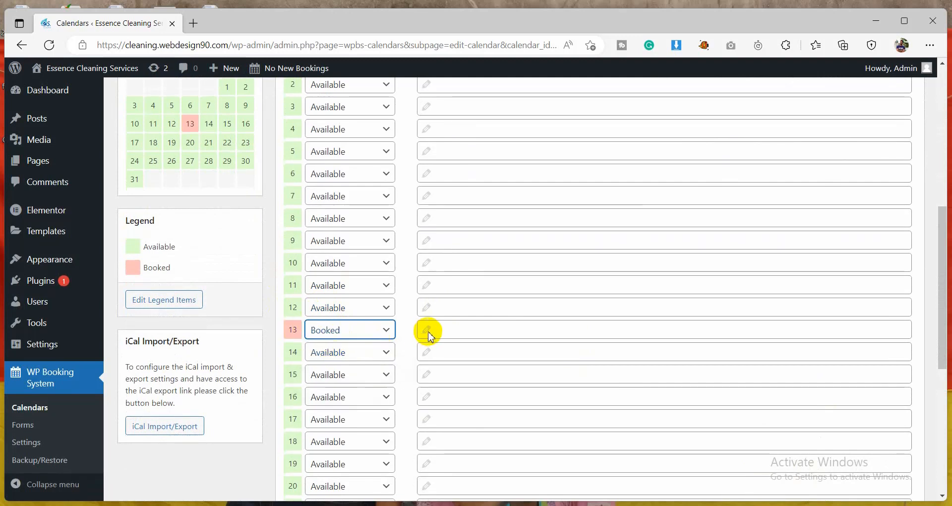
left_click(450, 331)
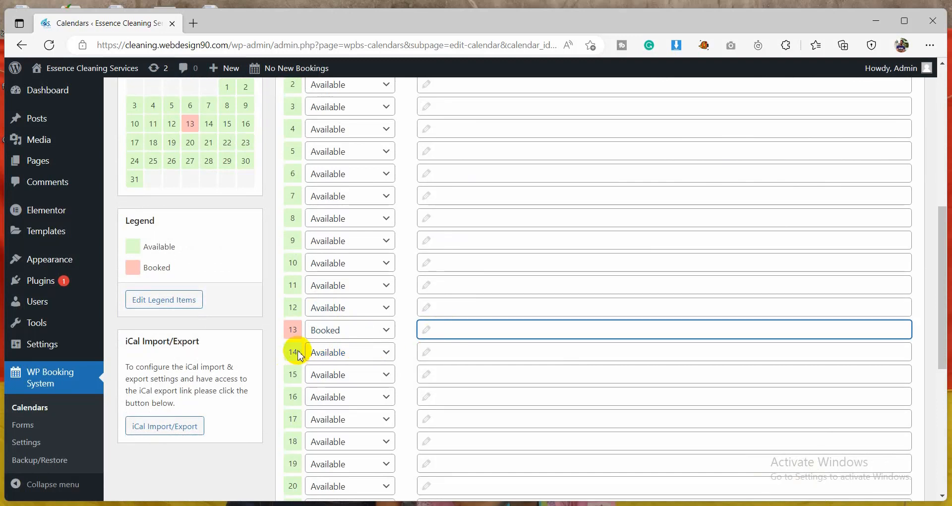
Keep October 14 as Available and enter "6pm to 9pm" as its description
left_click(319, 353)
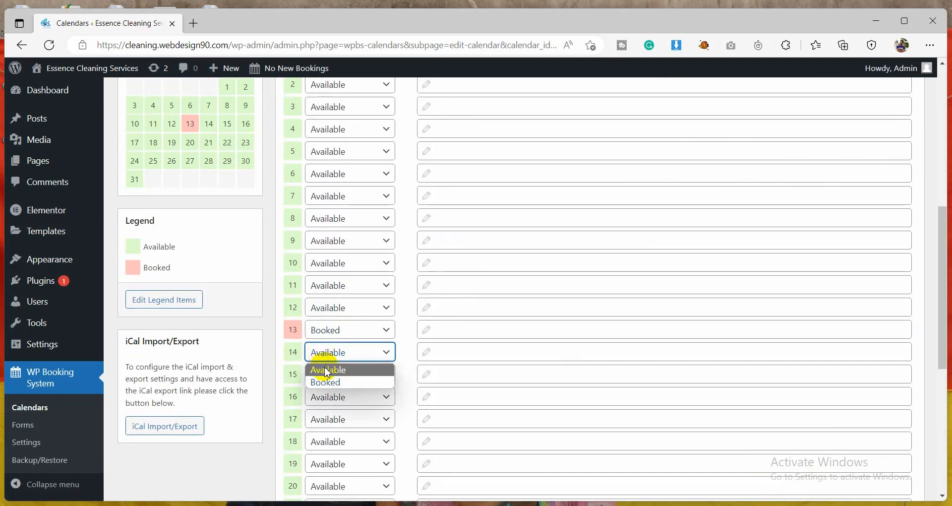
left_click(320, 365)
left_click(482, 350)
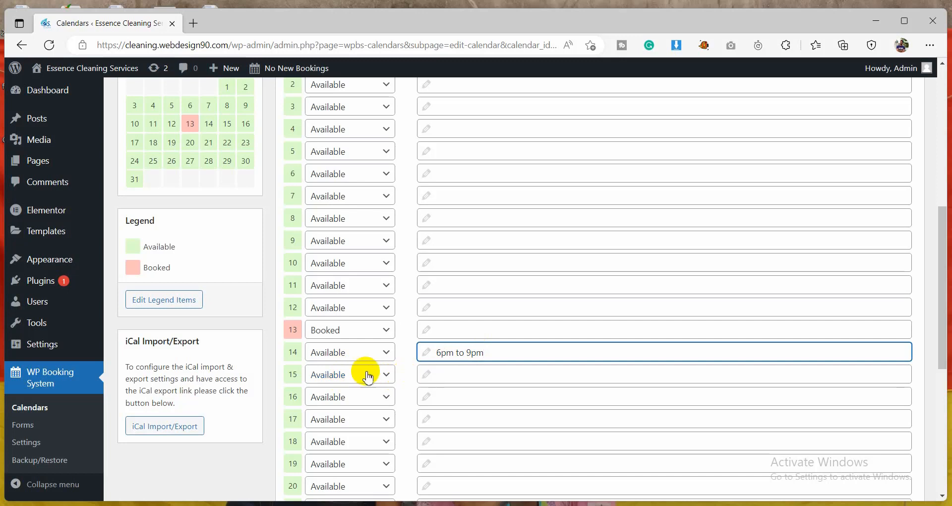
Copy the October 14 description to October 15, edit it to "6pm to 11pm", and set October 16 to Booked
triple_click(457, 356)
right_click(466, 353)
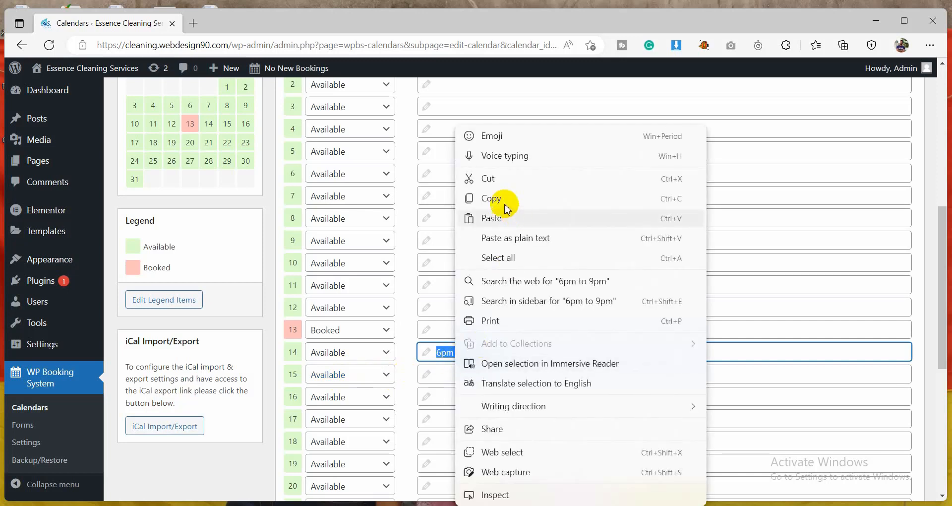
left_click(502, 197)
right_click(452, 373)
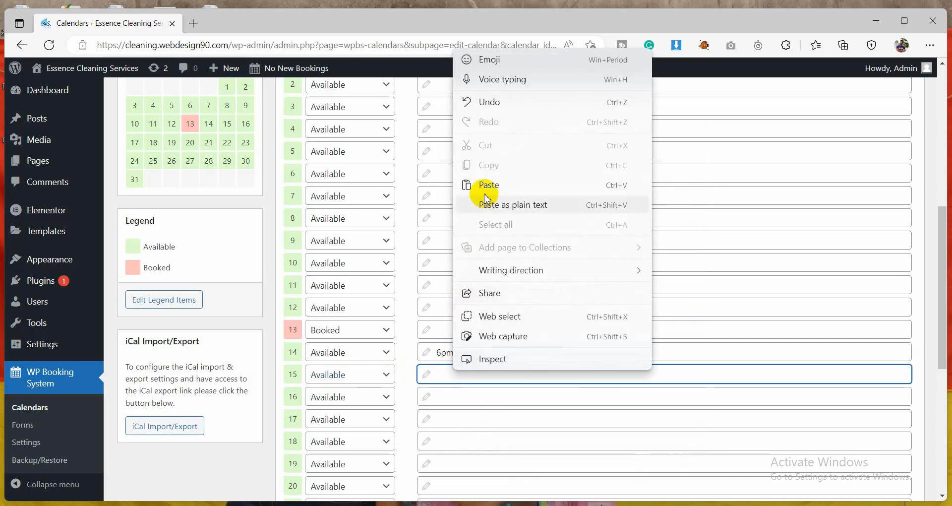
left_click(464, 185)
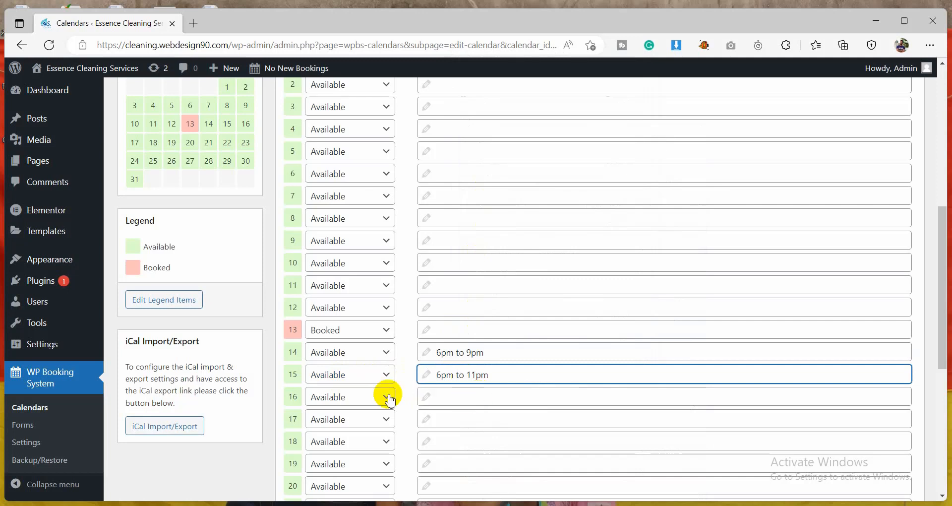
left_click(362, 395)
left_click(335, 428)
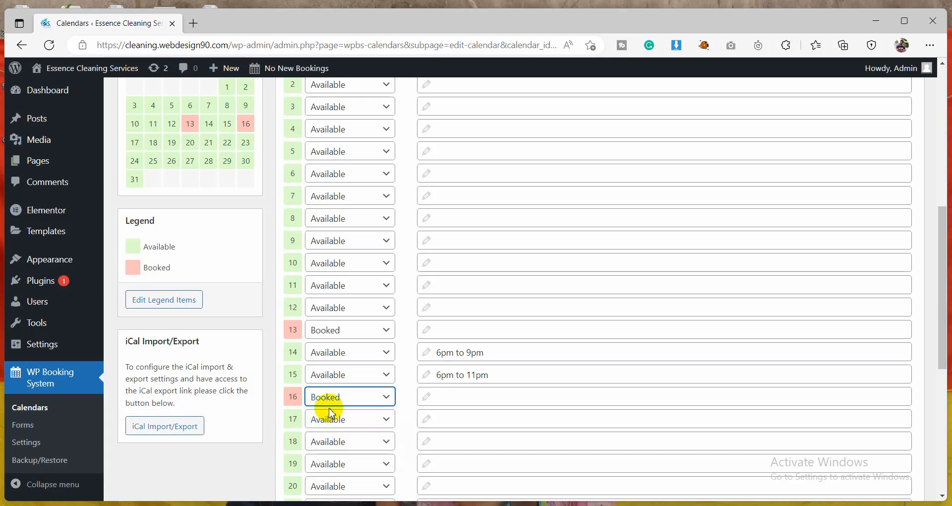
Set the availability of October 17 to Booked
left_click(357, 419)
left_click(331, 452)
key("Down")
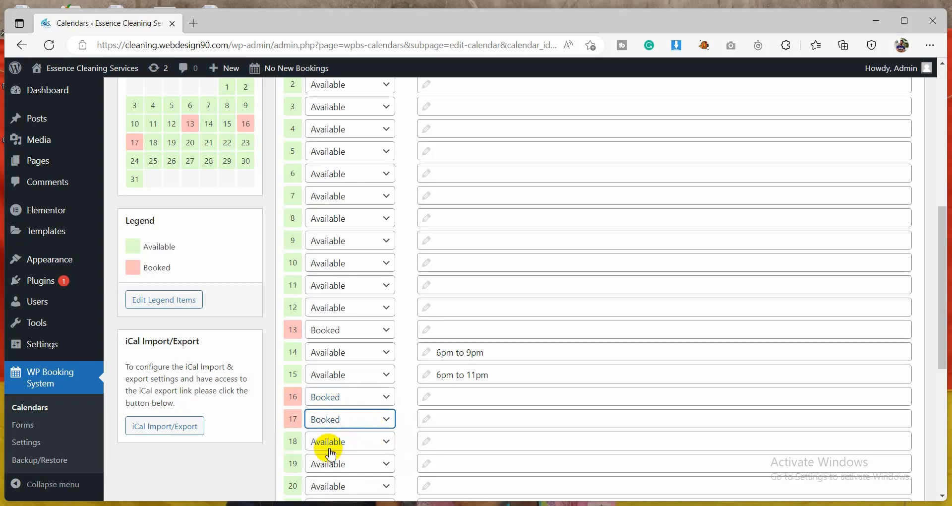
Paste the copied description into October 18 and edit it to "3pm to 9pm"
scroll(329, 444, "down", 1)
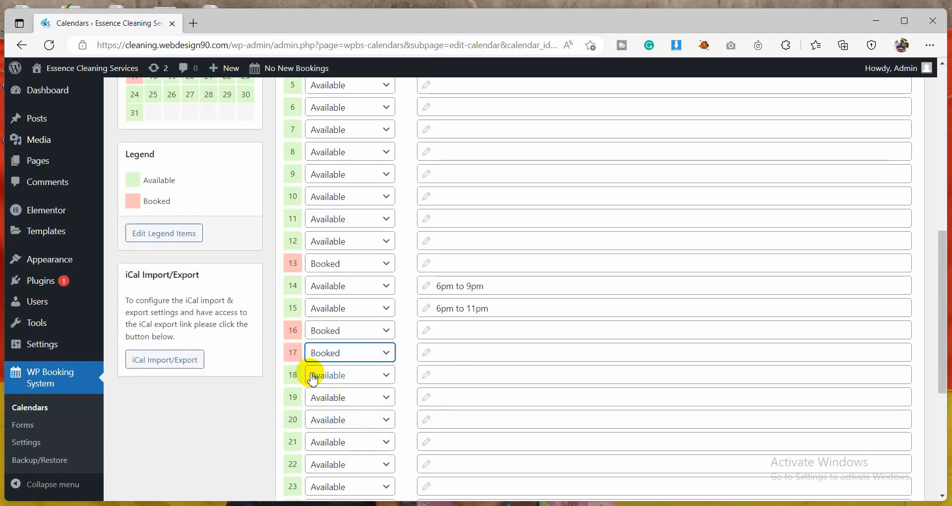
left_click(454, 373)
right_click(454, 372)
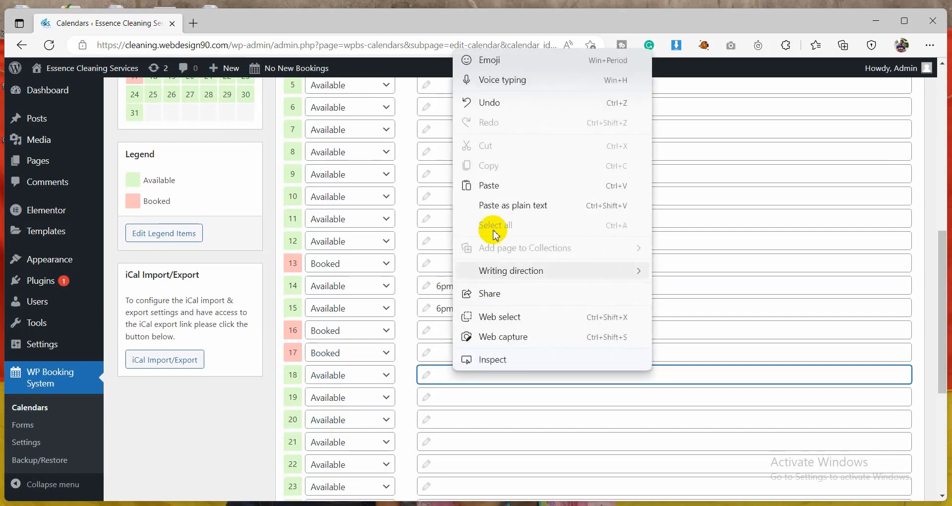
left_click(490, 183)
left_click(439, 375)
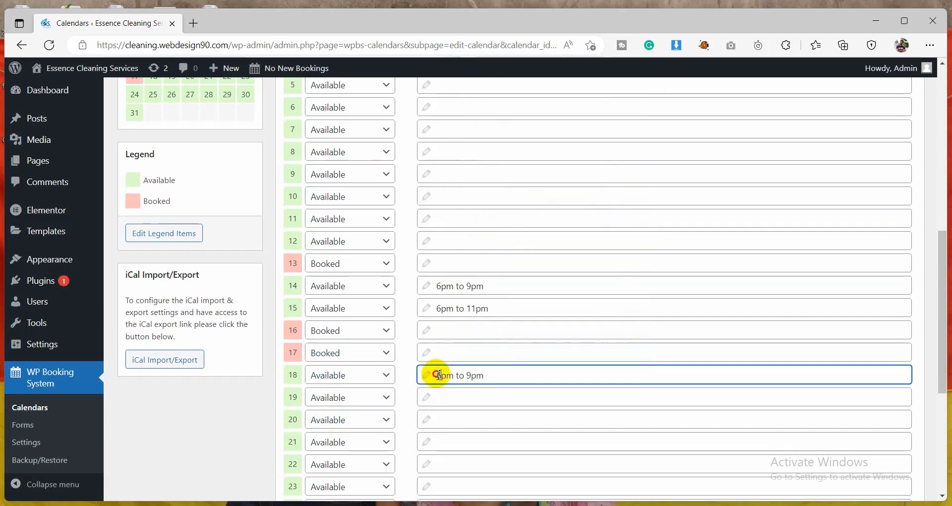
type("3")
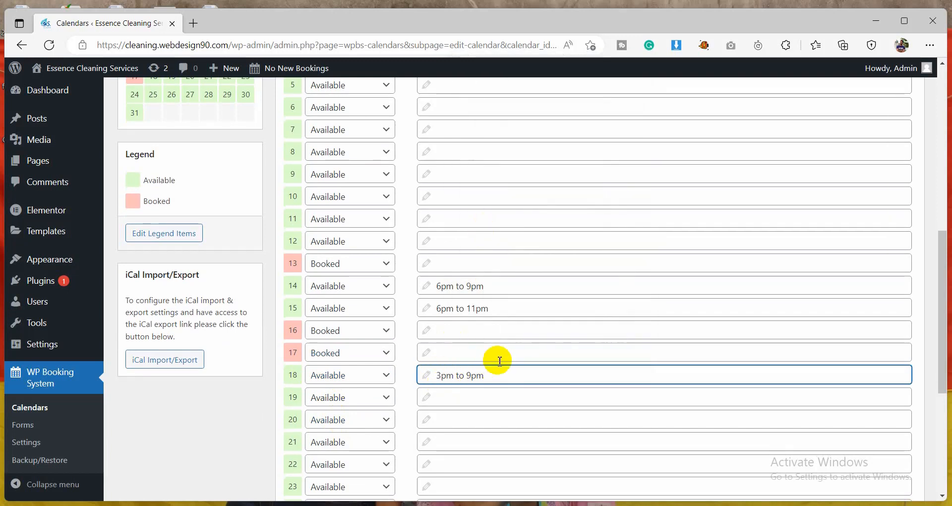
Paste the description into October 19, edit it to "3pm to 6pm", and set October 20, 21 and 24 to Booked
right_click(447, 400)
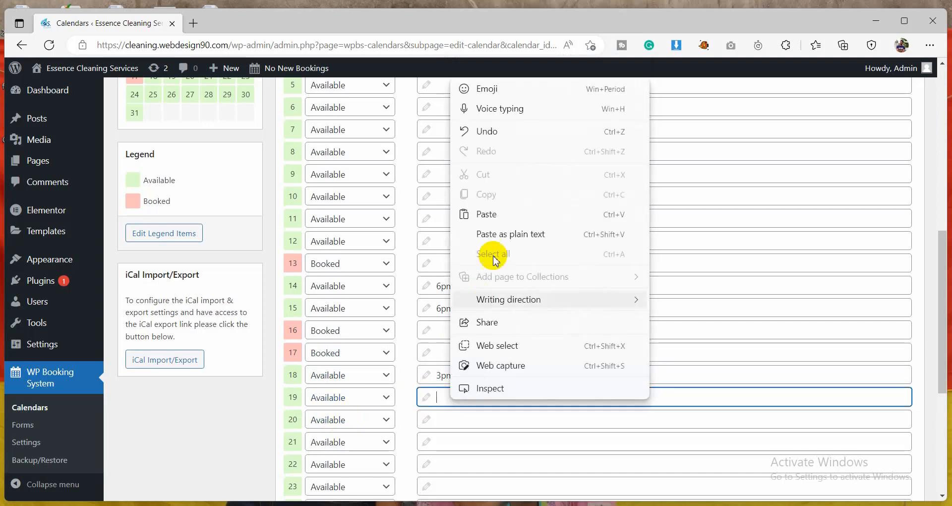
left_click(443, 211)
left_click(438, 396)
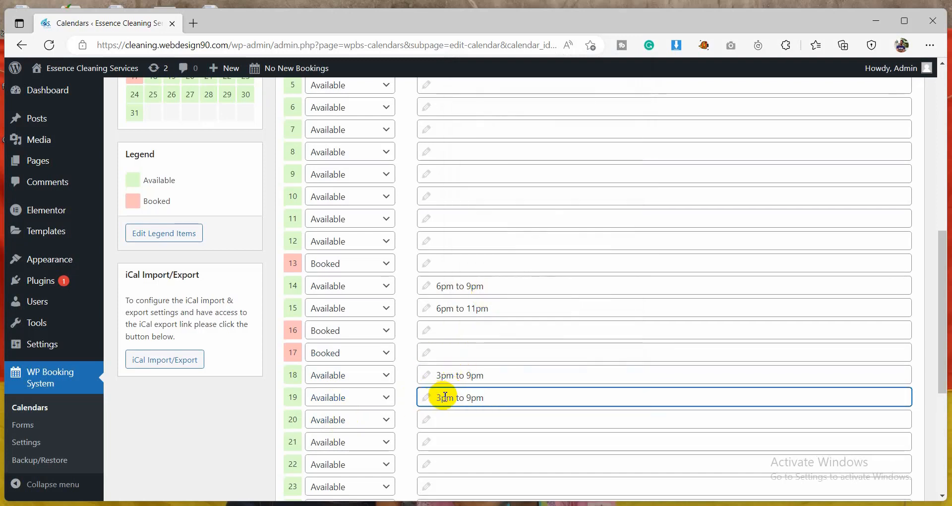
left_click(468, 397)
left_click_drag(469, 398, 474, 397)
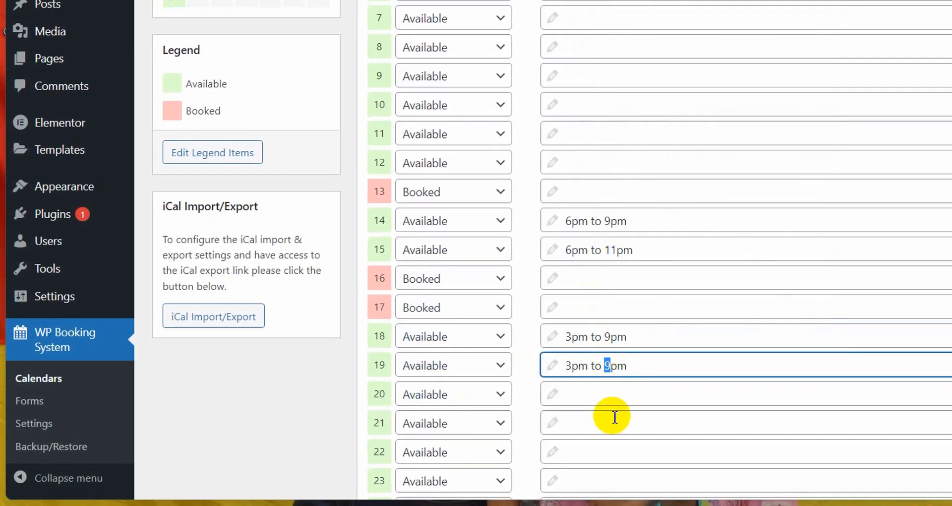
type("6")
left_click(336, 445)
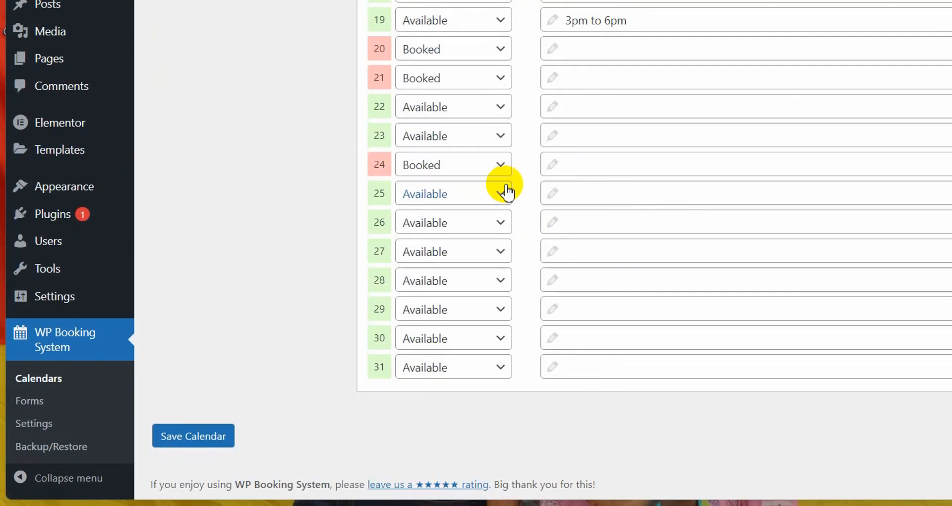
Create a new booking form named "Form Booking"
left_click(31, 401)
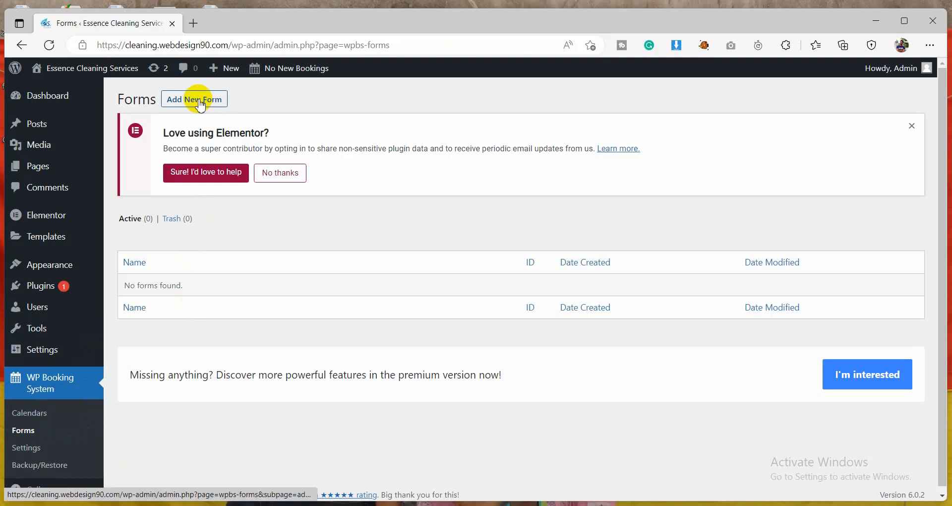
left_click(200, 102)
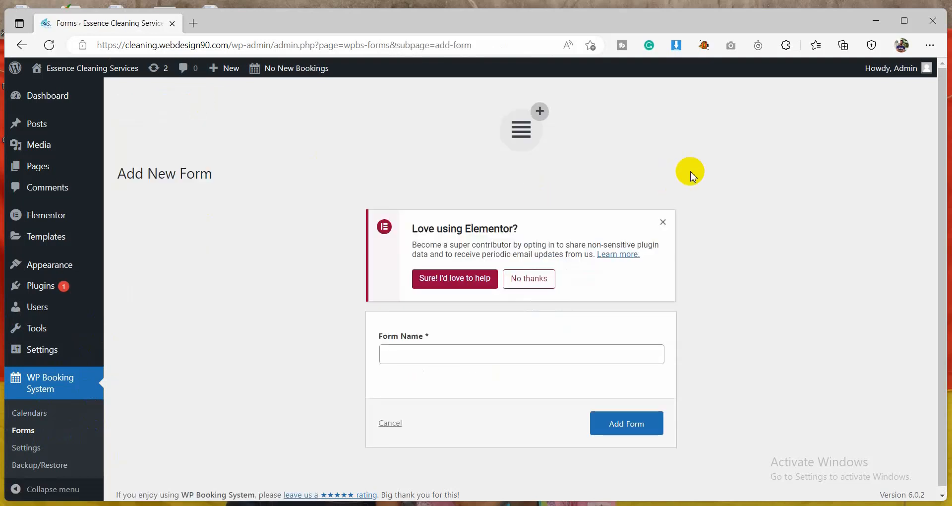
left_click(413, 353)
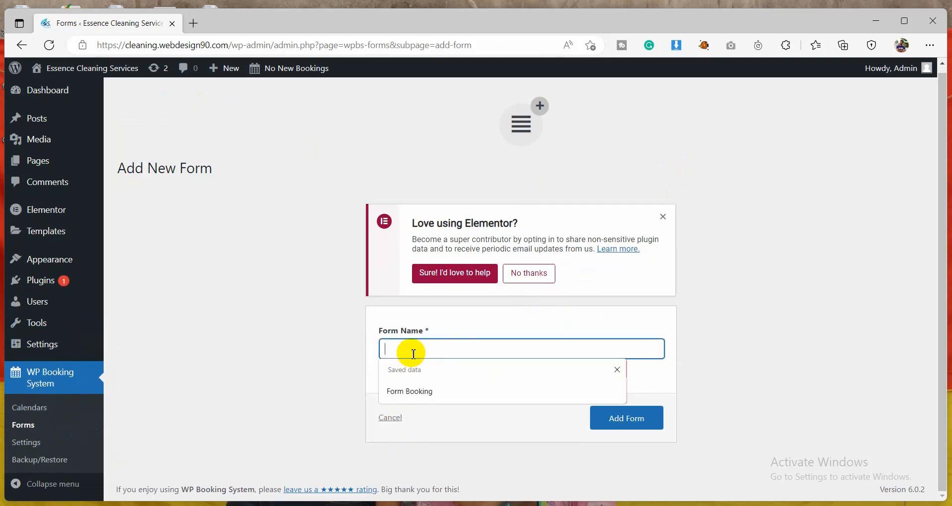
left_click(420, 390)
left_click(636, 419)
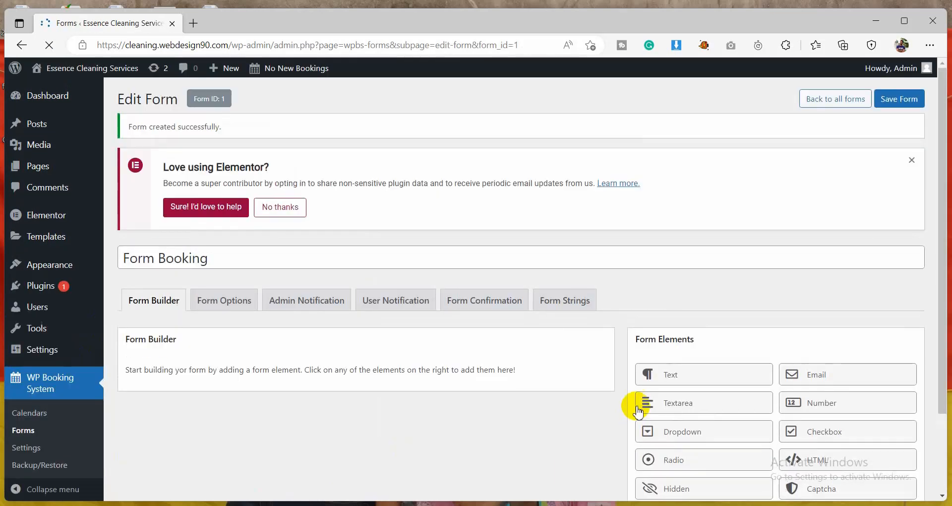
Add a text field to the form and make it required
scroll(400, 357, "down", 2)
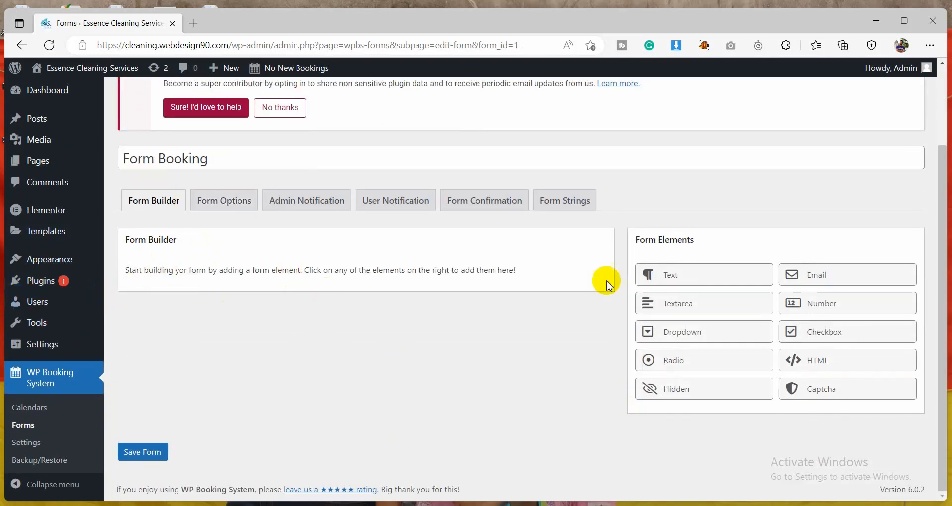
left_click(695, 278)
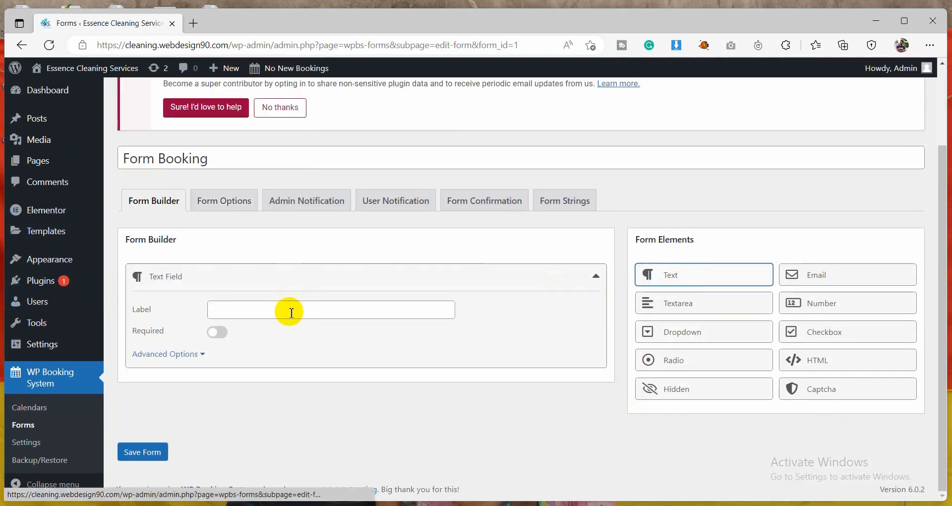
left_click(218, 331)
left_click(222, 304)
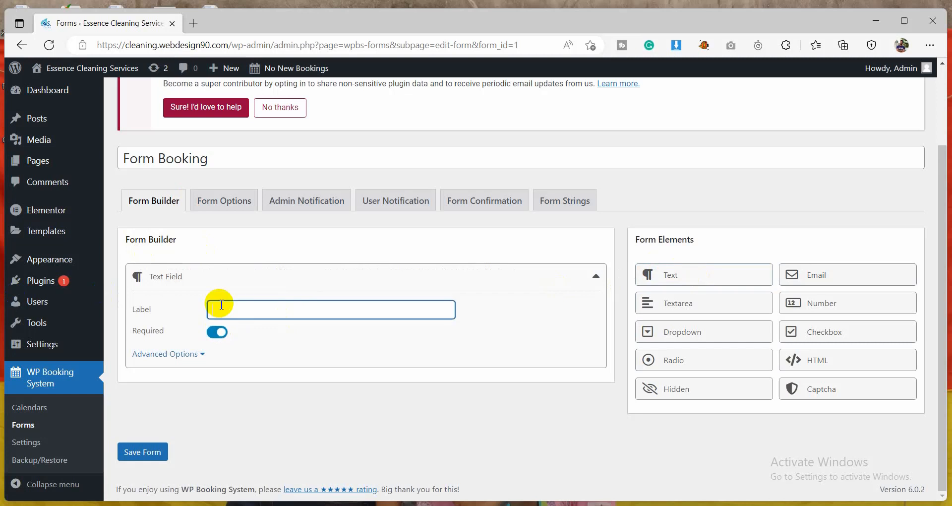
Set the text field's placeholder to "Enter Your Name" and copy that text
left_click(201, 354)
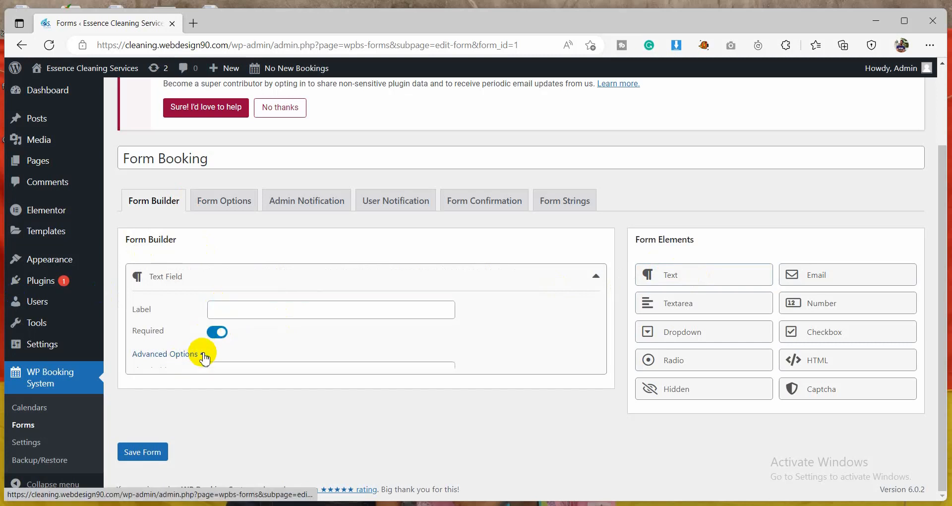
left_click(257, 378)
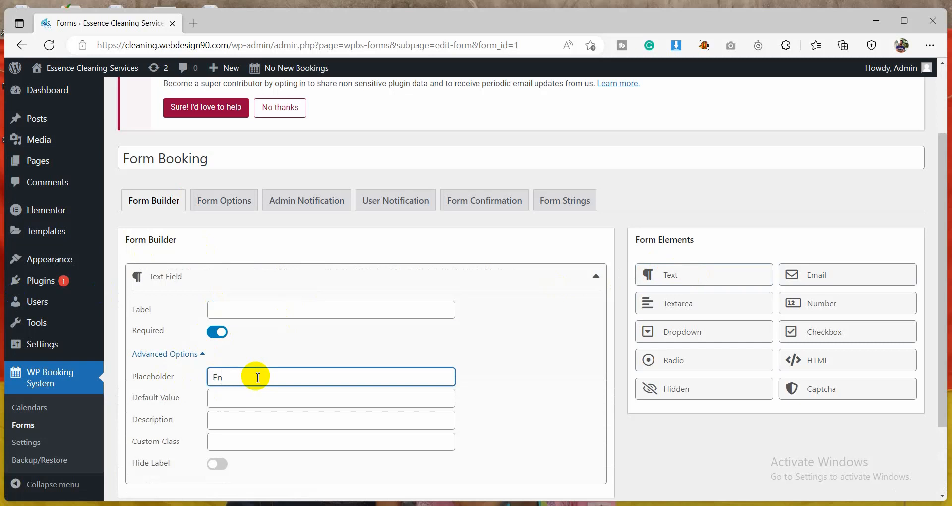
type("Enter Your Nmae")
key("ctrl+a")
key("ctrl+c")
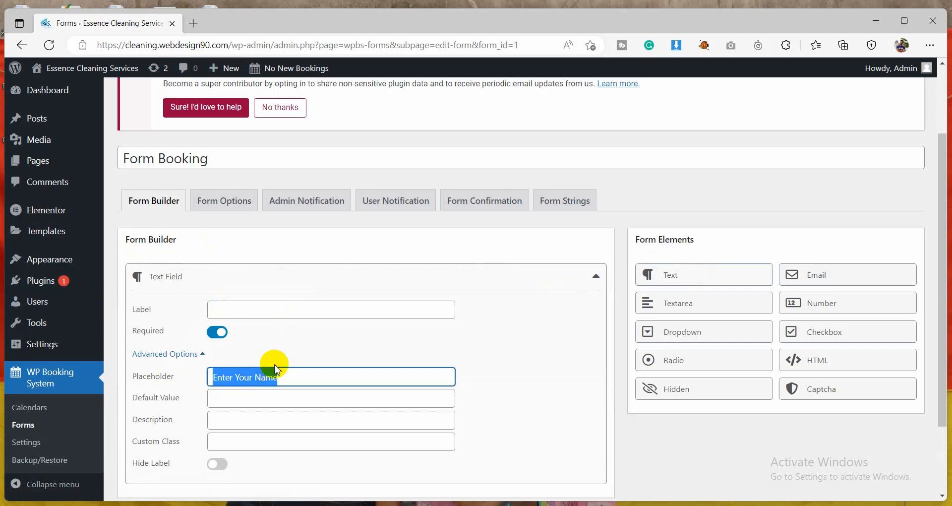
Hide the text field's label and collapse the field's settings
left_click(303, 355)
left_click(218, 464)
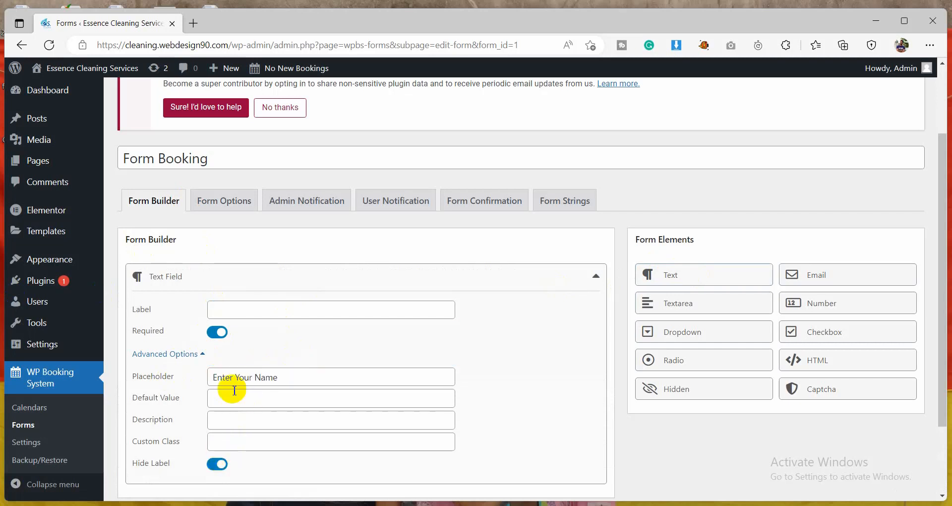
scroll(234, 387, "down", 2)
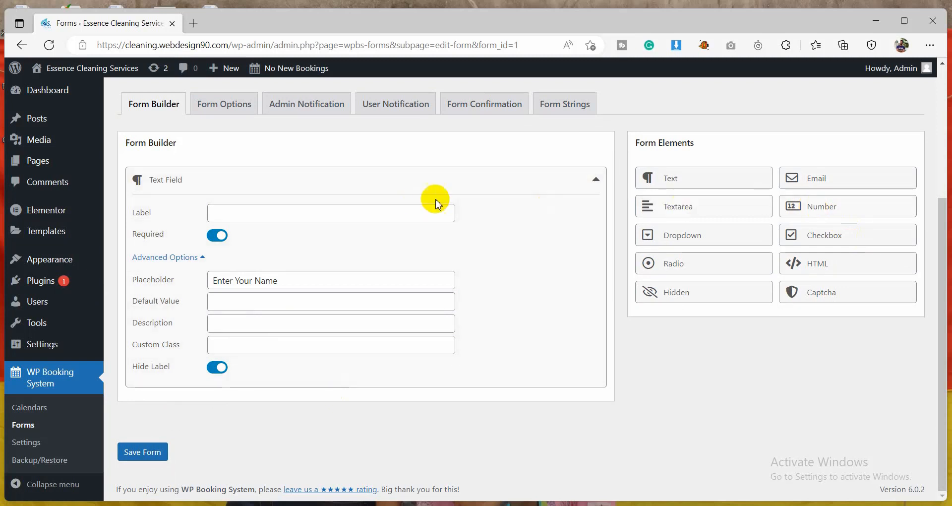
left_click(596, 179)
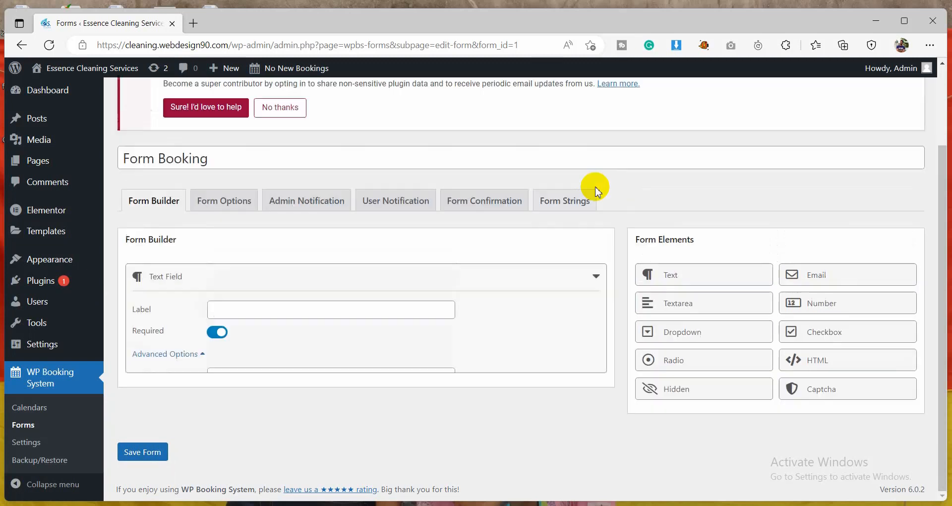
Add a required email field to the form and expand its advanced options
left_click(823, 276)
left_click(217, 365)
left_click(202, 386)
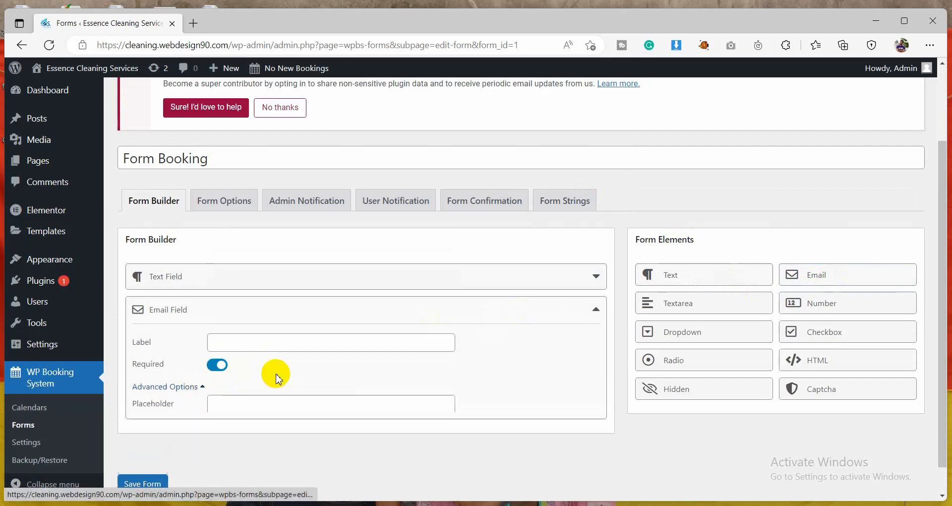
Paste the copied placeholder into the email field, edit it to "Enter Your Email", and hide the field's label
scroll(268, 370, "down", 1)
left_click(245, 364)
right_click(245, 356)
left_click(213, 343)
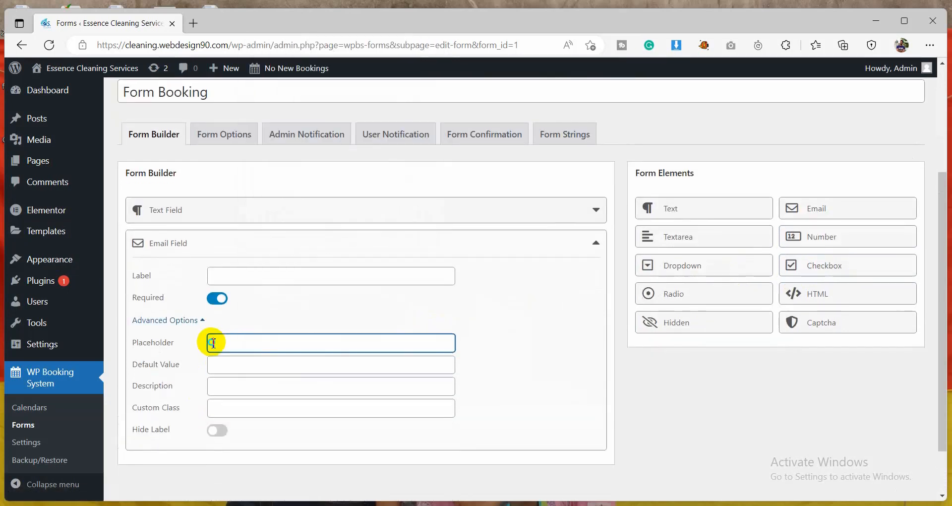
right_click(213, 342)
left_click(276, 154)
double_click(260, 343)
type("E")
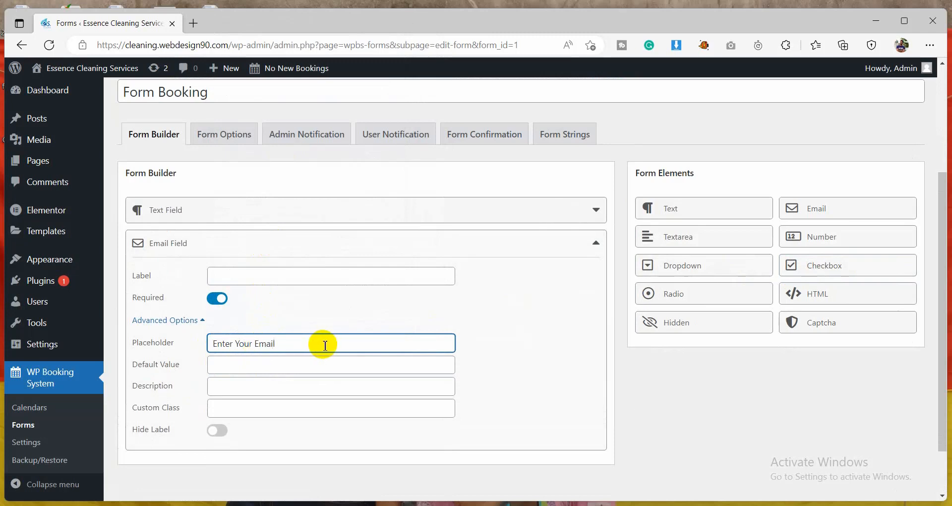
type("nter Your Email")
left_click(216, 436)
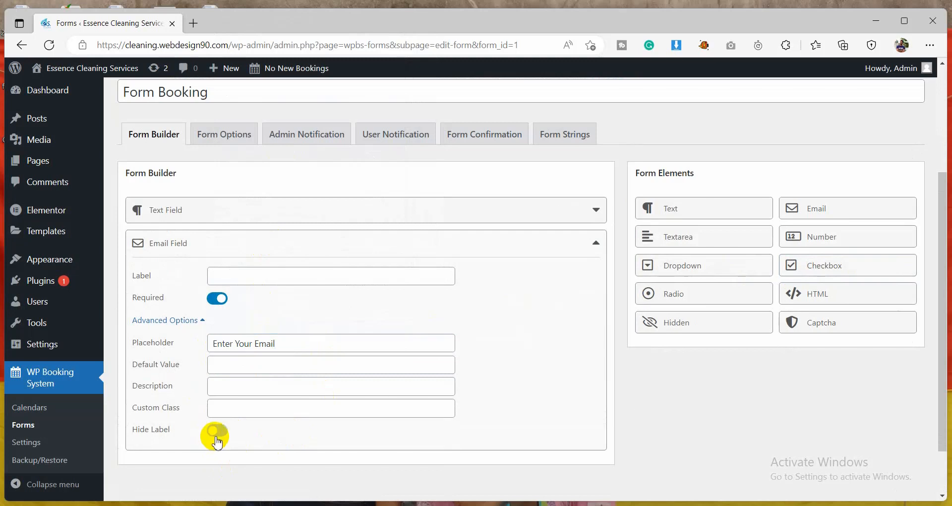
left_click(257, 243)
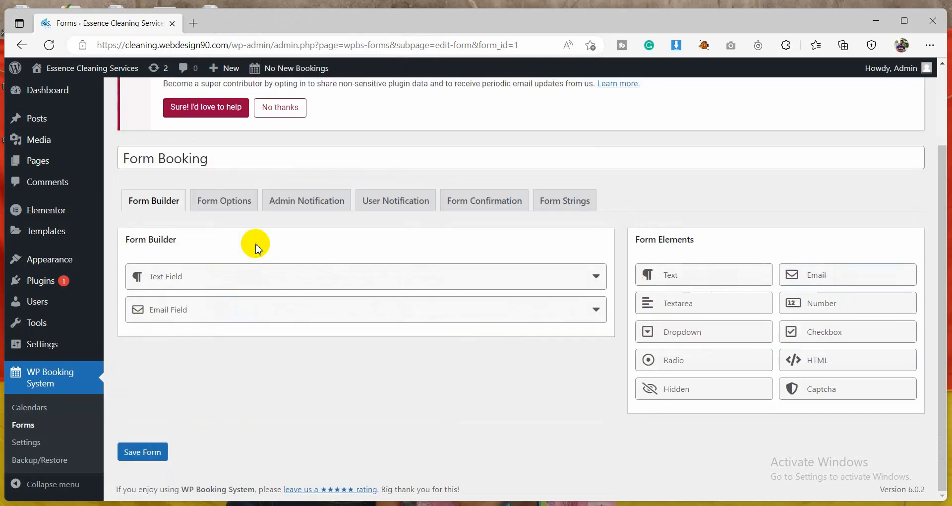
Add a required number field to the form and expand its advanced options
left_click(850, 308)
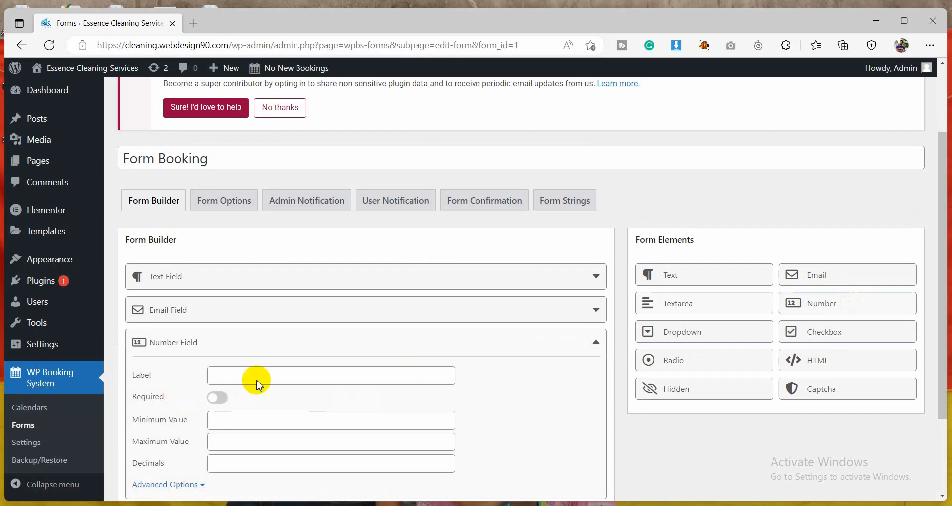
scroll(297, 355, "down", 3)
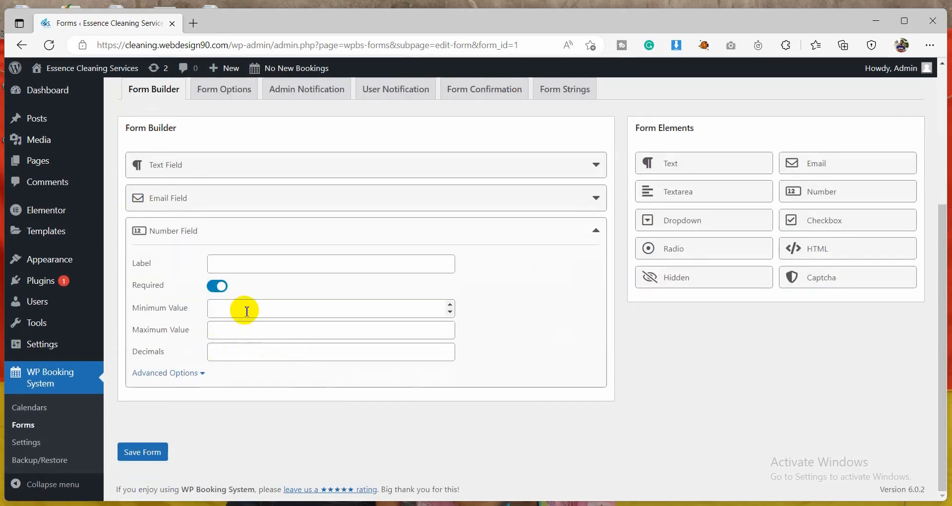
left_click(169, 372)
Paste the copied placeholder into the number field, edit it to "Enter Your phone", and collapse the field's settings
right_click(221, 394)
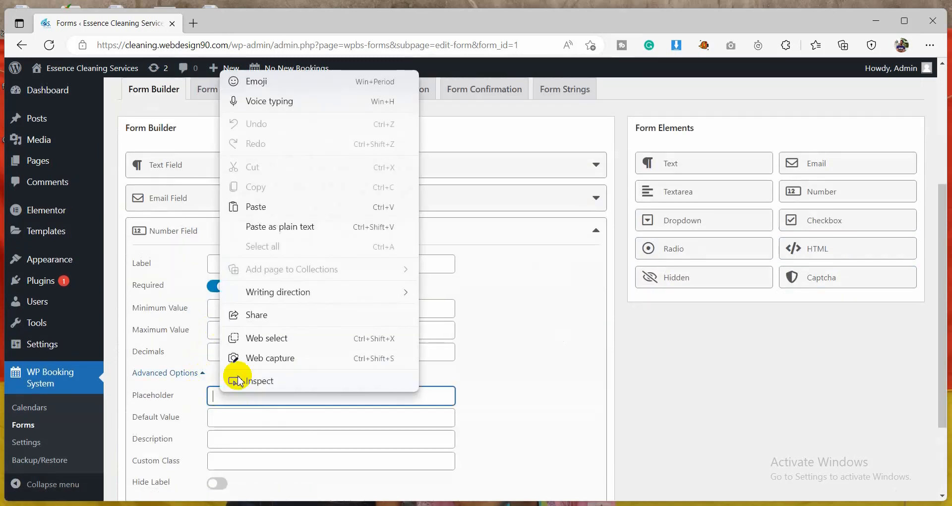
left_click(250, 206)
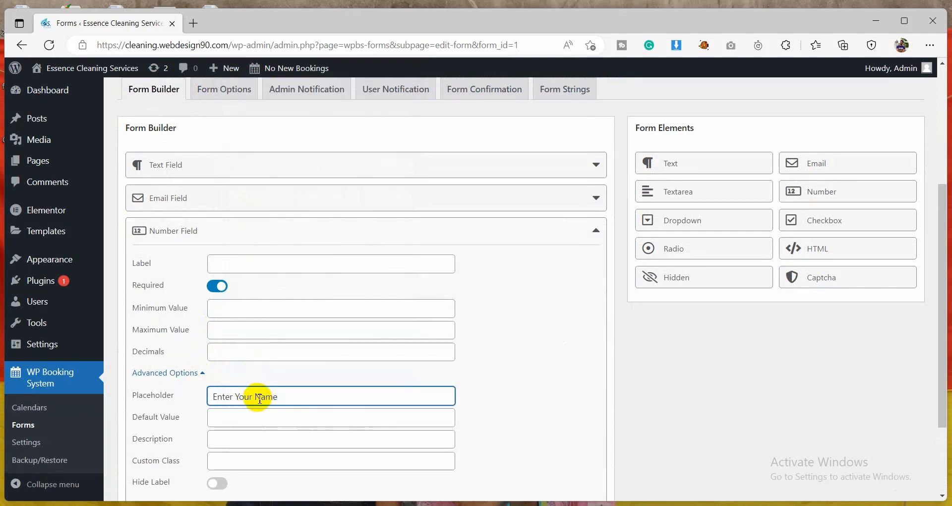
left_click_drag(255, 396, 273, 395)
type("phon")
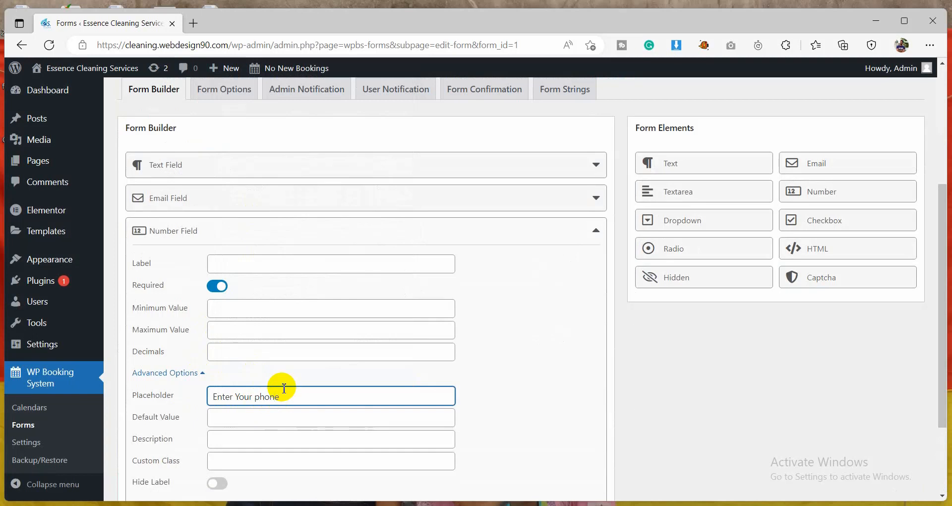
left_click(597, 232)
left_click(597, 231)
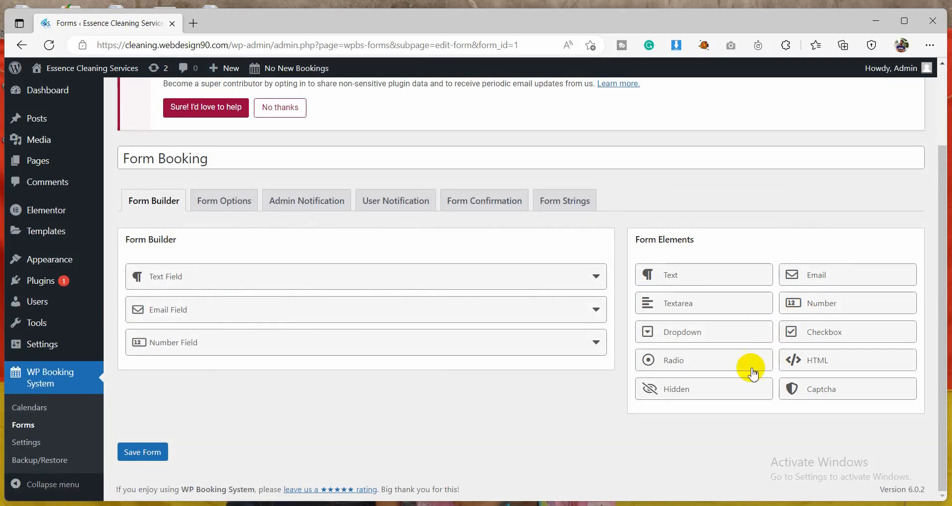
left_click(654, 393)
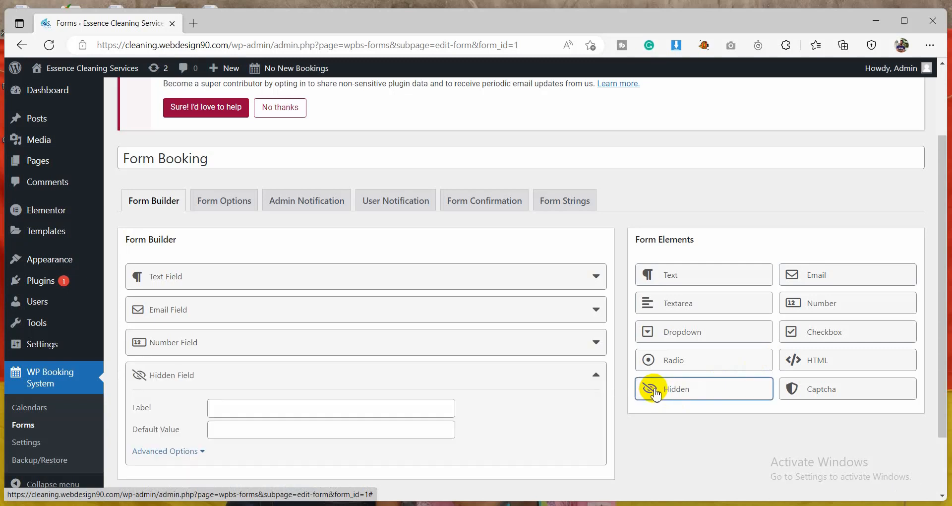
scroll(578, 376, "down", 2)
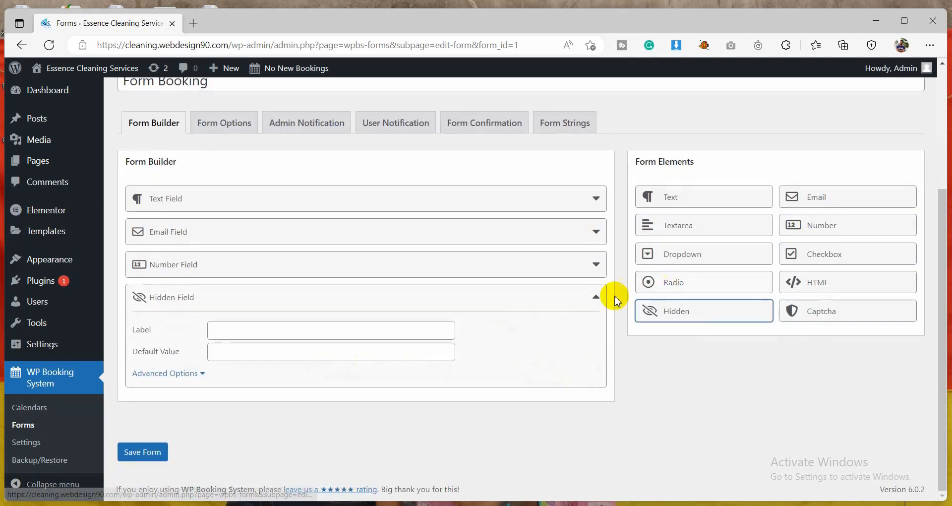
left_click(561, 297)
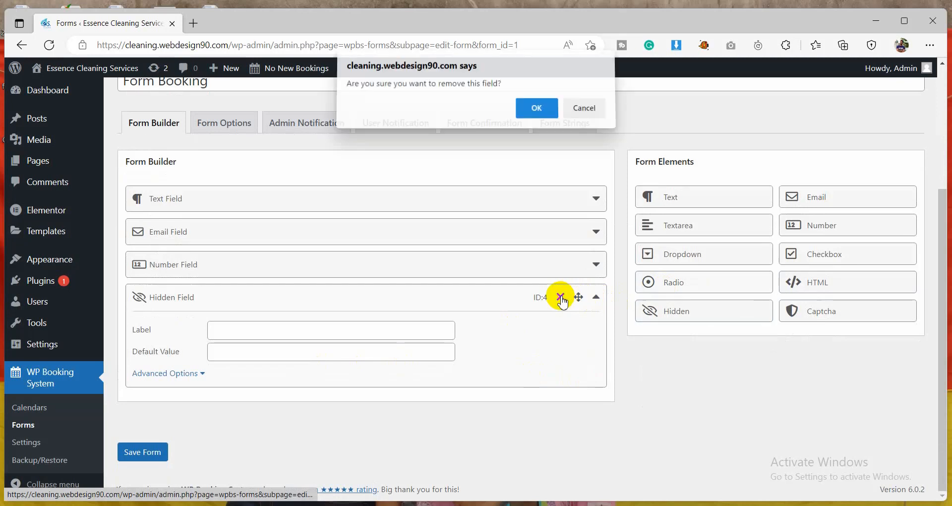
left_click(538, 110)
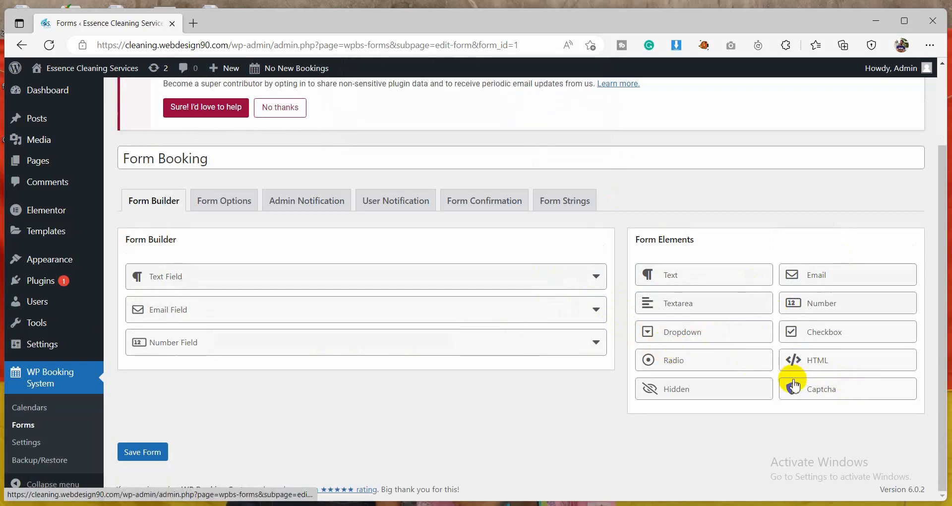
Add a required radio field to the form and create its first option
left_click(702, 359)
scroll(347, 332, "down", 2)
left_click(219, 320)
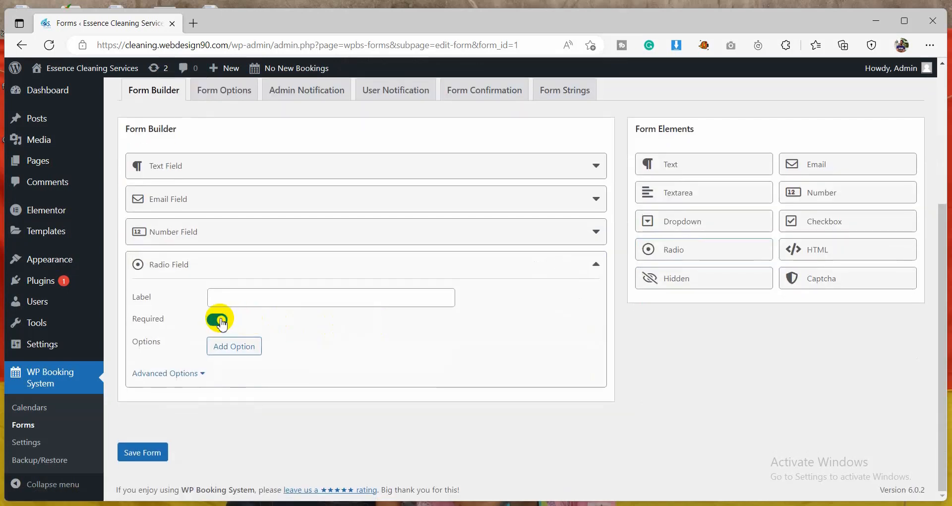
left_click(245, 347)
left_click(258, 341)
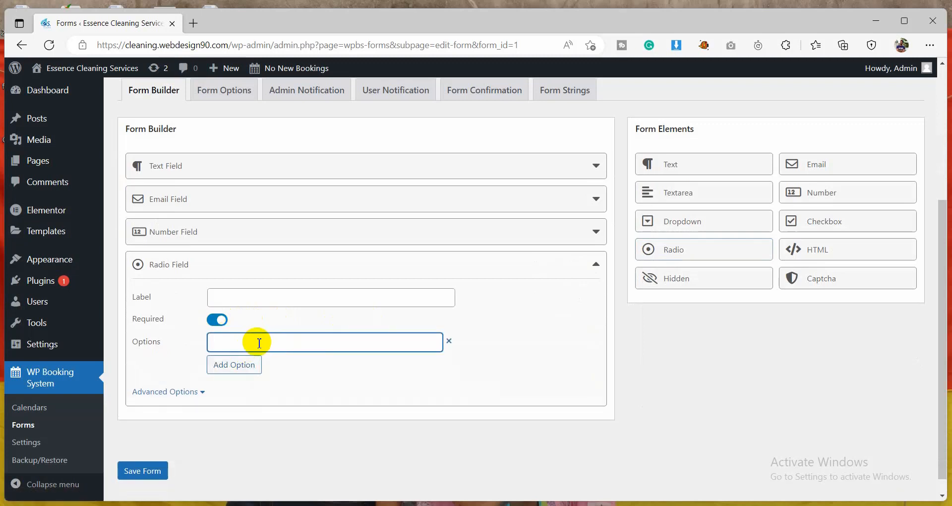
Enter "6pm to 9pm" as the radio field's first option and copy that text
type("Enter Your Name")
key("BackSpace")
key("BackSpace")
key("BackSpace")
key("BackSpace")
key("BackSpace")
key("BackSpace")
key("BackSpace")
key("BackSpace")
key("BackSpace")
key("BackSpace")
key("BackSpace")
key("BackSpace")
key("BackSpace")
key("ctrl+a")
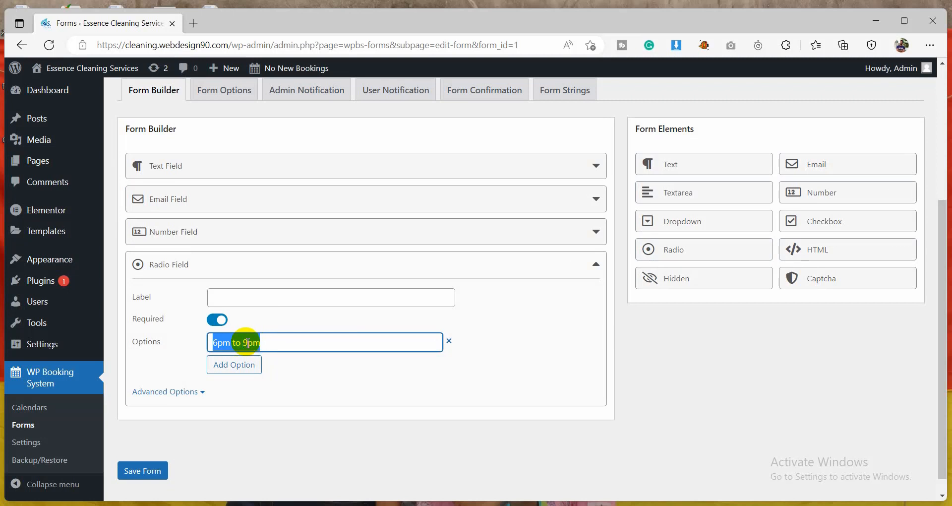
left_click(221, 342)
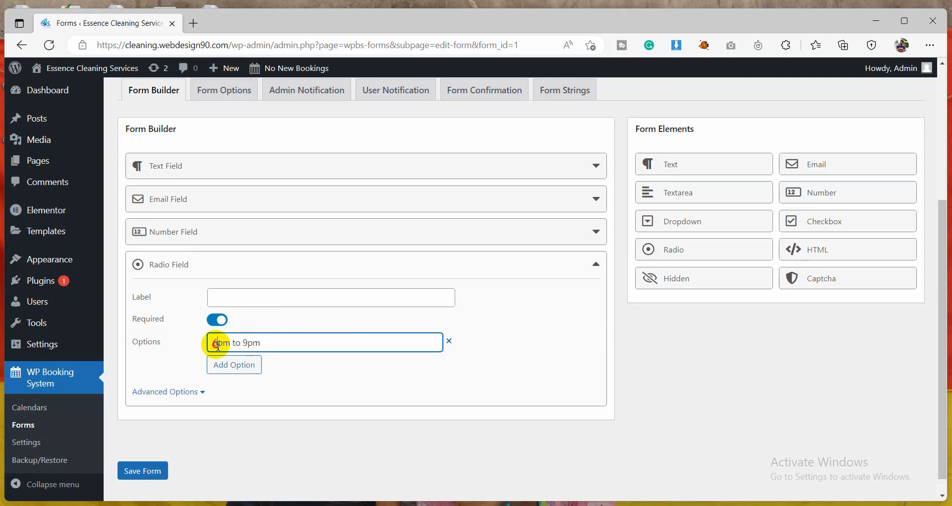
double_click(218, 344)
triple_click(218, 344)
key("ctrl+c")
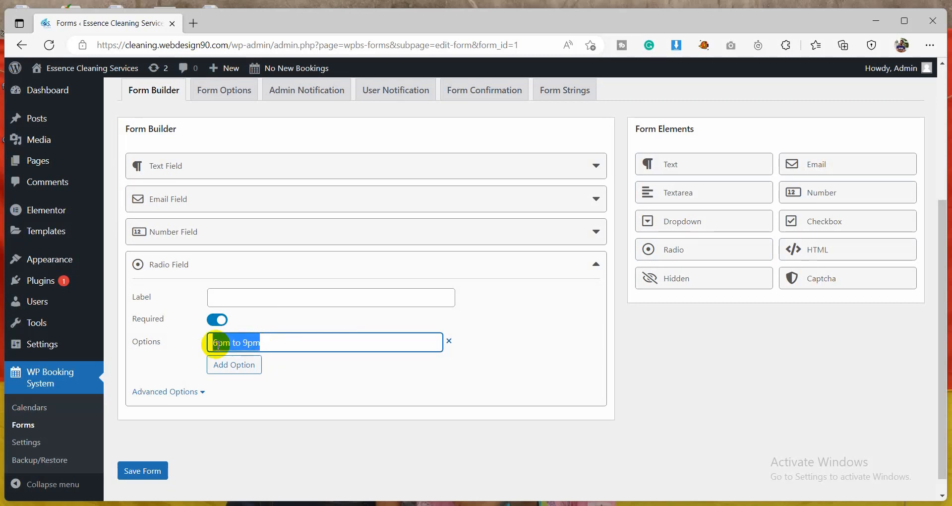
Change the radio field's first option to "3pm to 5pm"
left_click(217, 343)
key("BackSpace")
type("3")
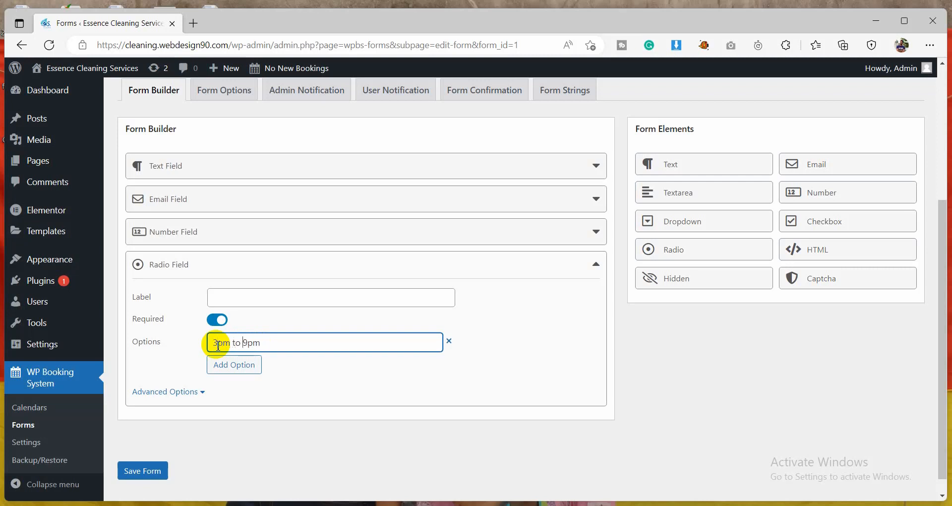
key("BackSpace")
type("5")
Add a second radio option and paste the copied "6pm to 9pm" into it
left_click(243, 364)
left_click(247, 367)
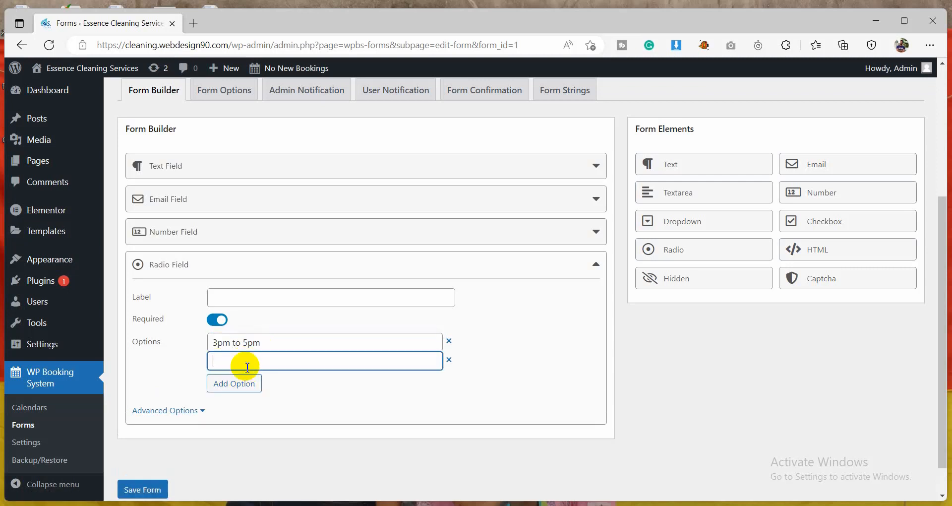
key("ctrl+v")
Add a third radio option from the copied text and edit it to "9pm to 11pm"
left_click(247, 379)
key("ctrl+v")
left_click_drag(244, 379, 213, 380)
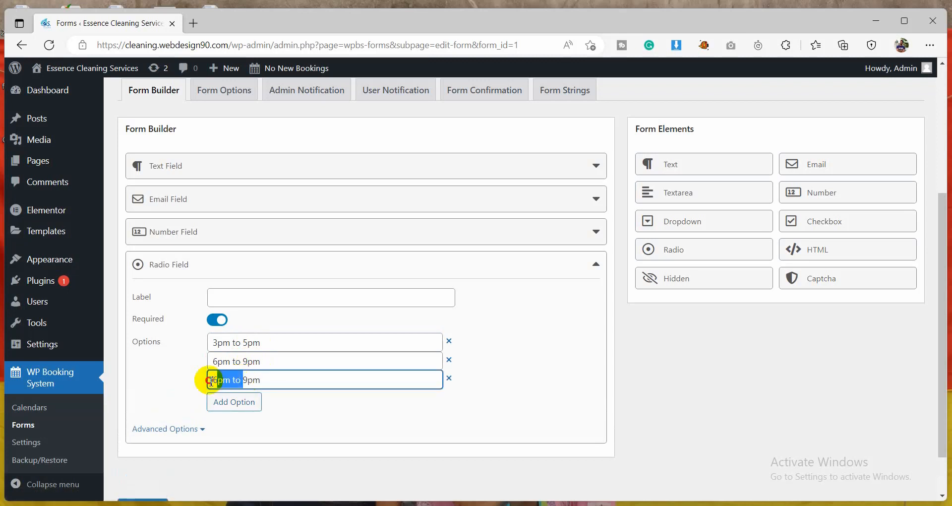
key("BackSpace")
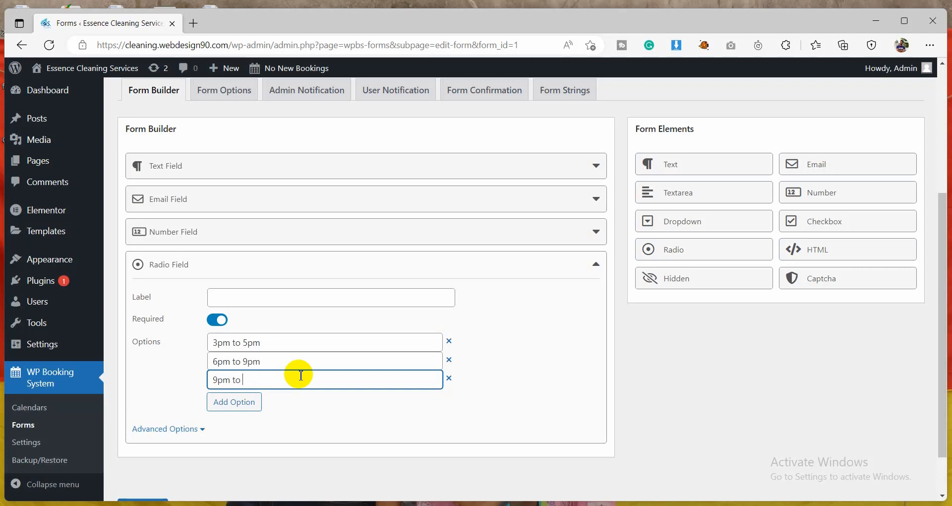
type("to 11pm")
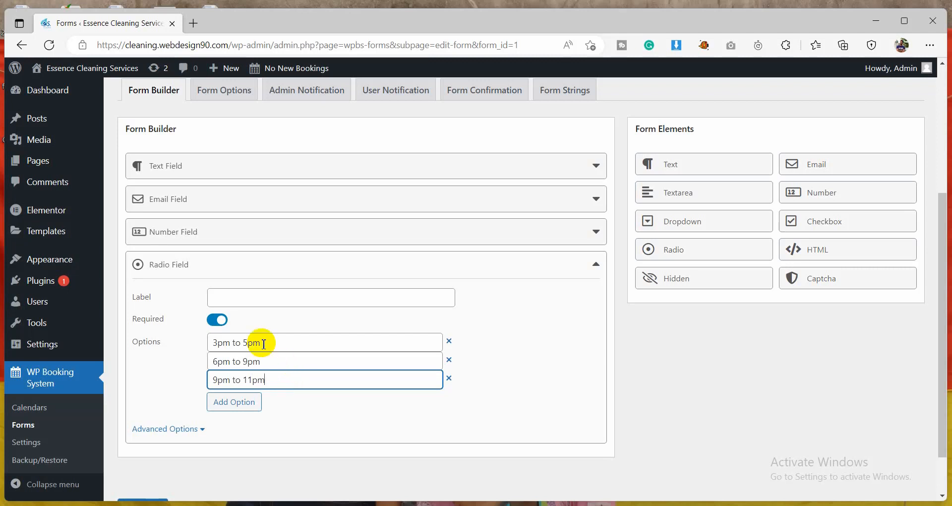
Label the radio field "Select Your time", leave its label unhidden in the advanced options, and collapse the field's settings
left_click(246, 295)
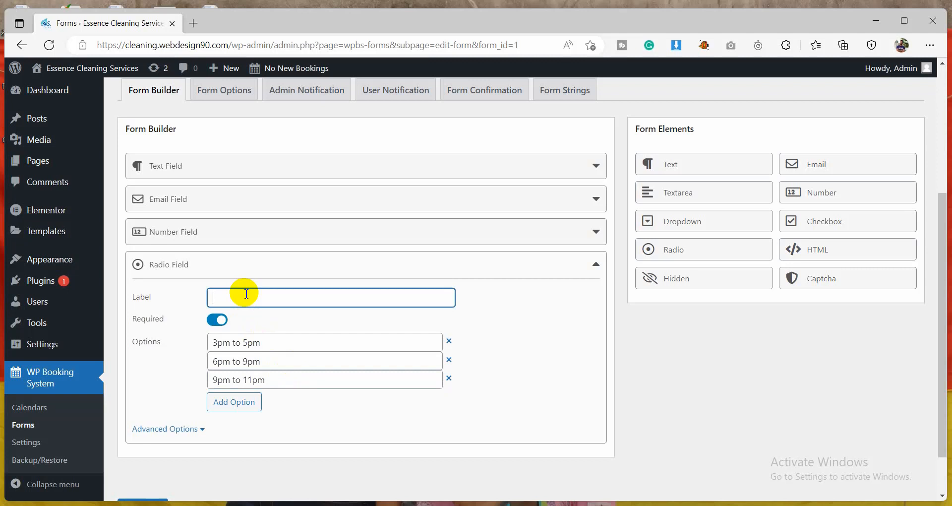
type("Select Your time")
left_click(203, 427)
scroll(367, 375, "down", 3)
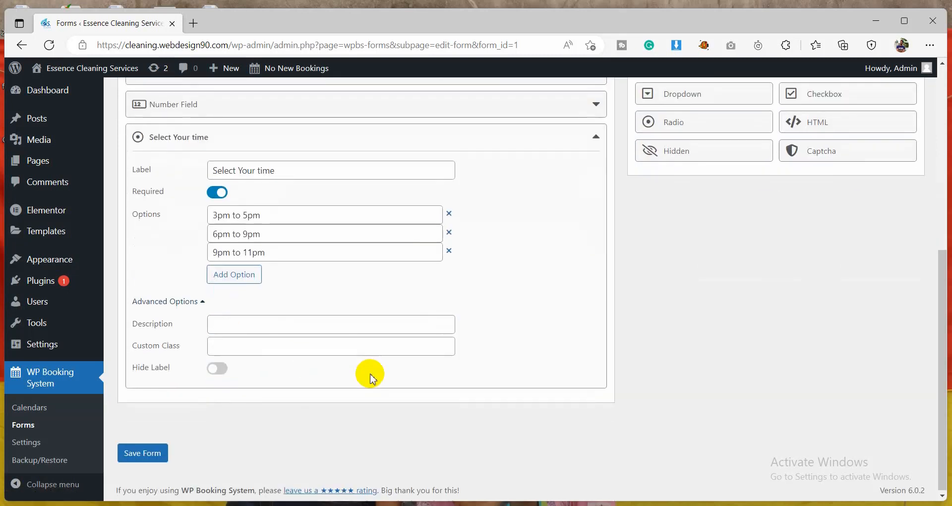
left_click(218, 369)
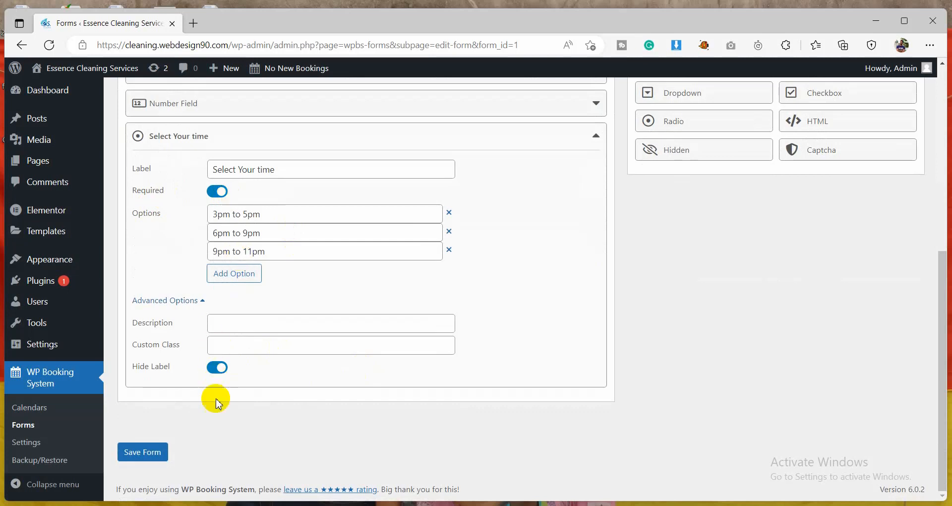
left_click(218, 367)
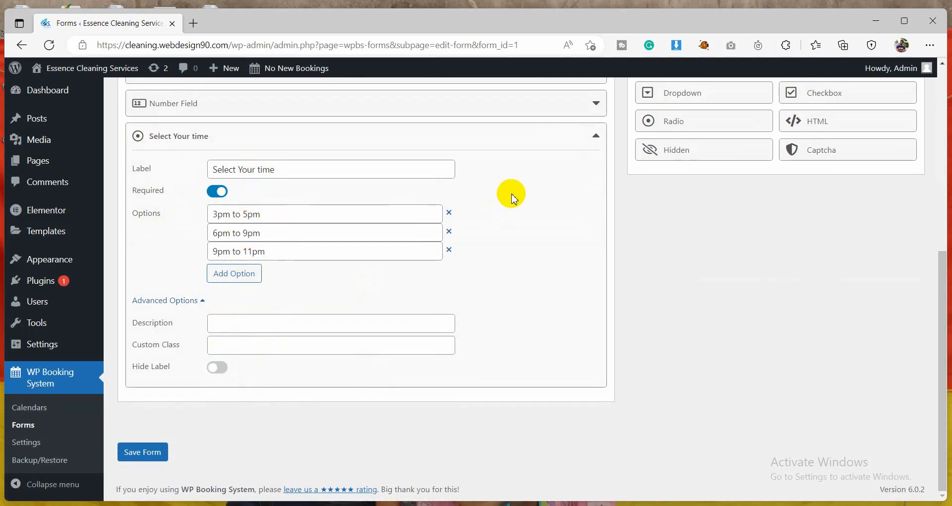
left_click(603, 143)
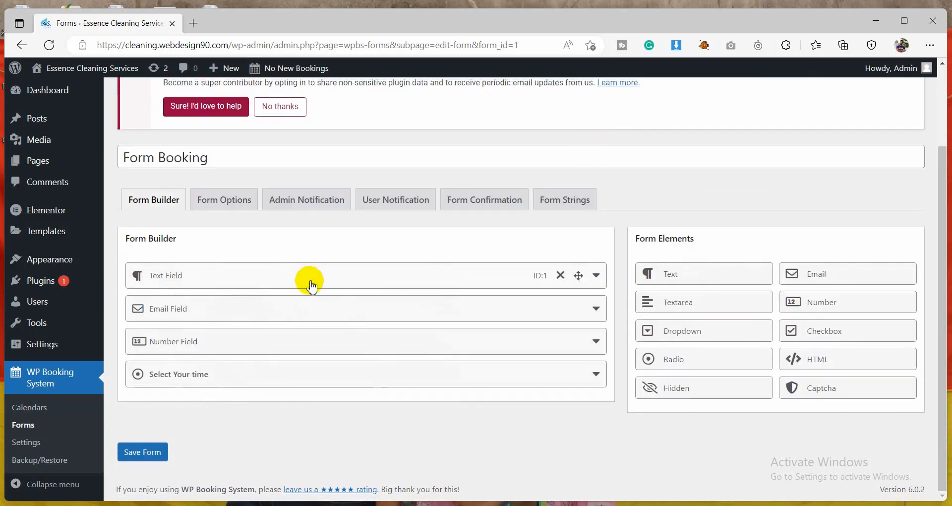
Add a required textarea field to the form and expand its advanced options
left_click(701, 308)
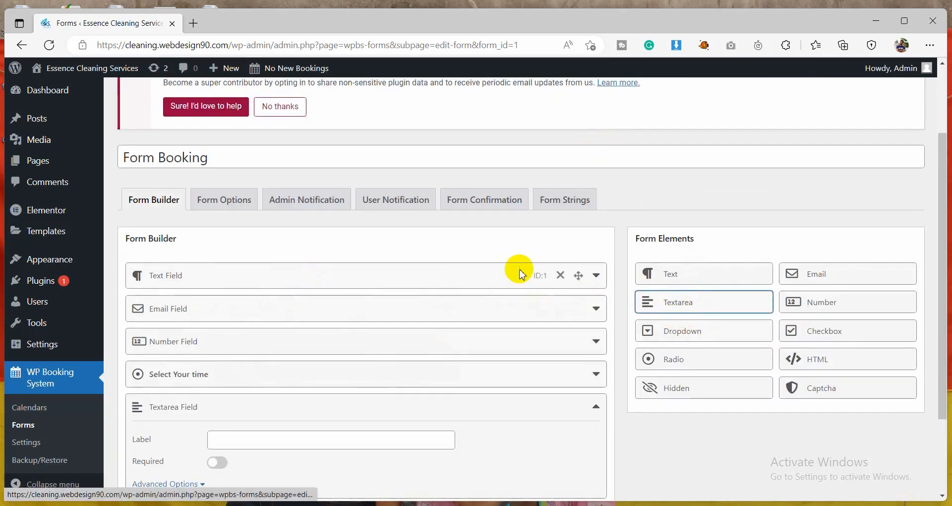
scroll(406, 279, "down", 2)
left_click(217, 352)
left_click(201, 373)
scroll(328, 321, "down", 3)
Set the textarea's placeholder to "Enter Your Message" and collapse the field's settings
left_click(241, 270)
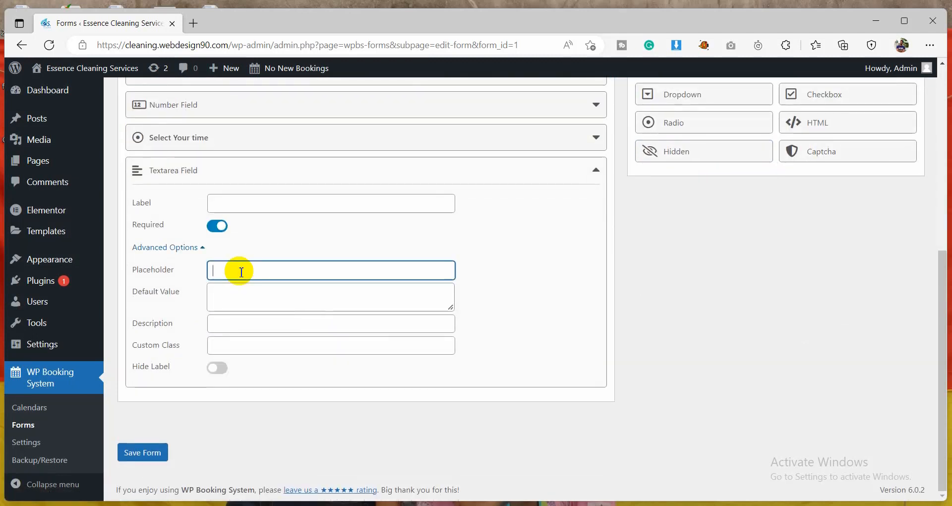
type("Enter")
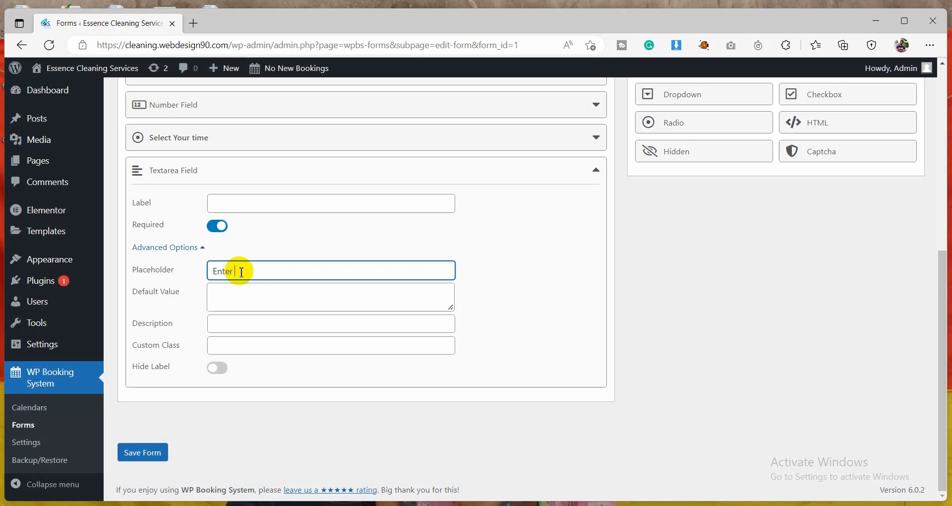
type(" Your Message")
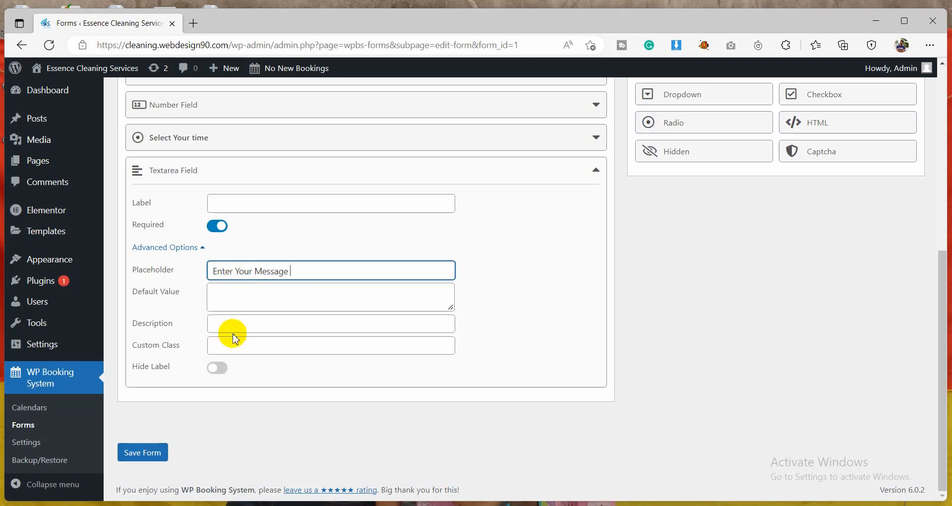
scroll(563, 195, "up", 2)
left_click(597, 239)
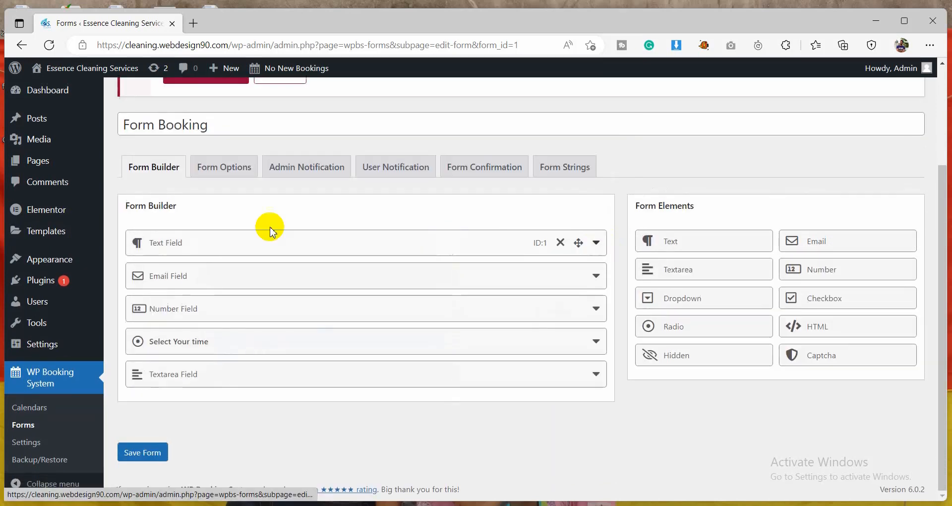
Save the booking form with its five fields
left_click(144, 454)
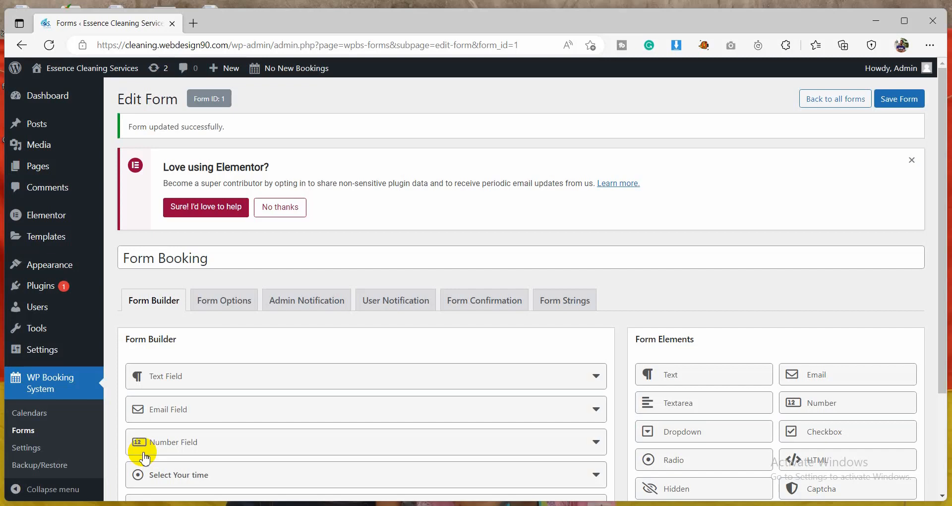
scroll(466, 366, "down", 3)
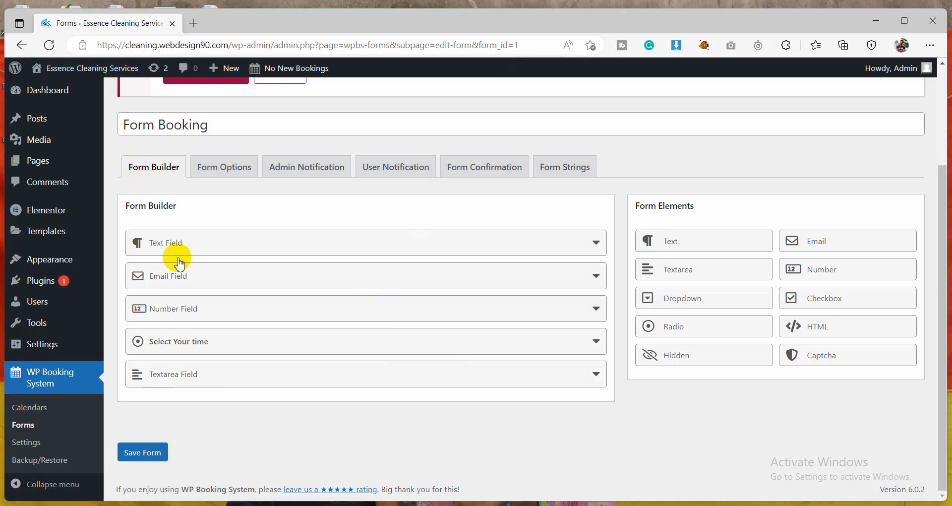
left_click(38, 407)
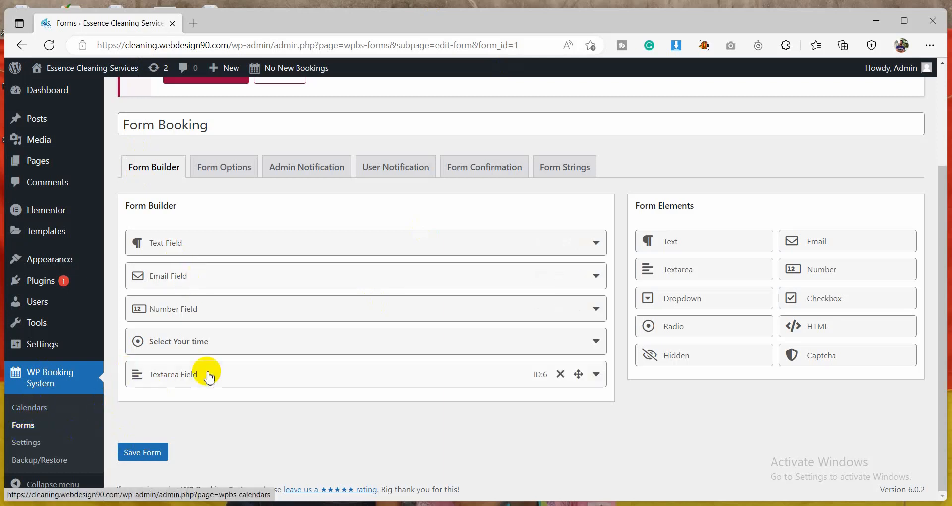
Set the form's submit button label to "Submit Now" and save the form
left_click(226, 167)
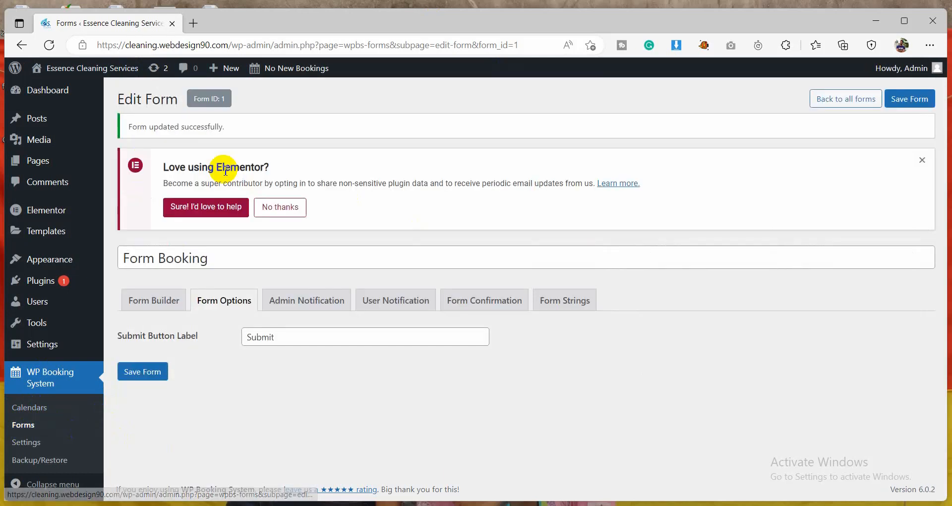
left_click(305, 342)
type("Now")
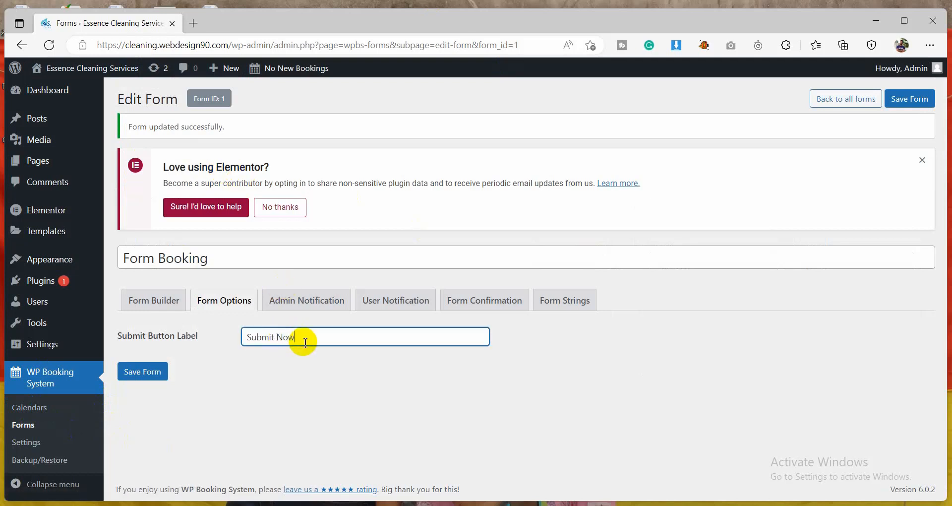
left_click(131, 373)
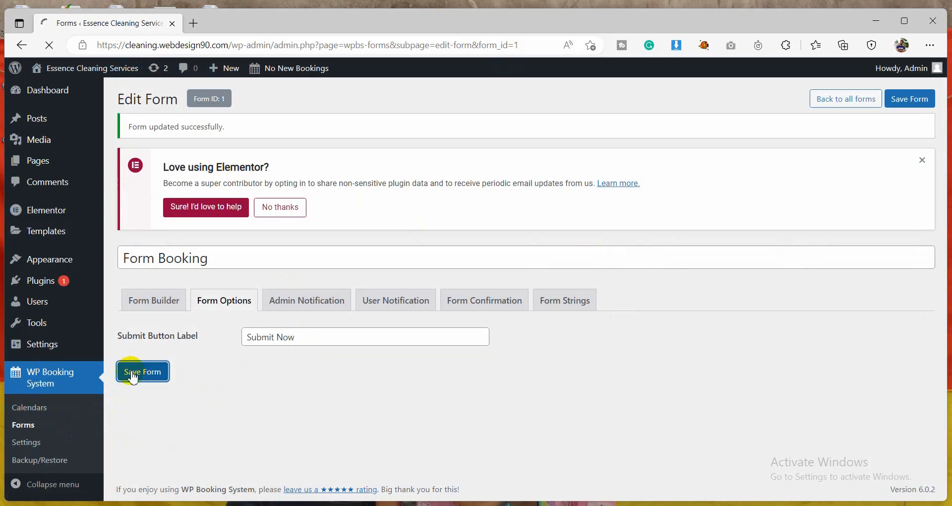
Enable the admin notification for the booking form
scroll(255, 270, "down", 2)
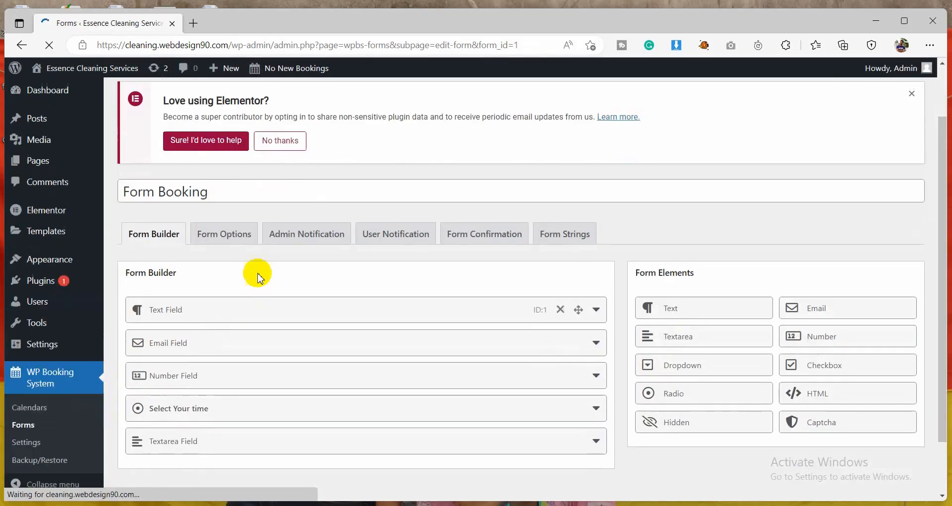
left_click(299, 243)
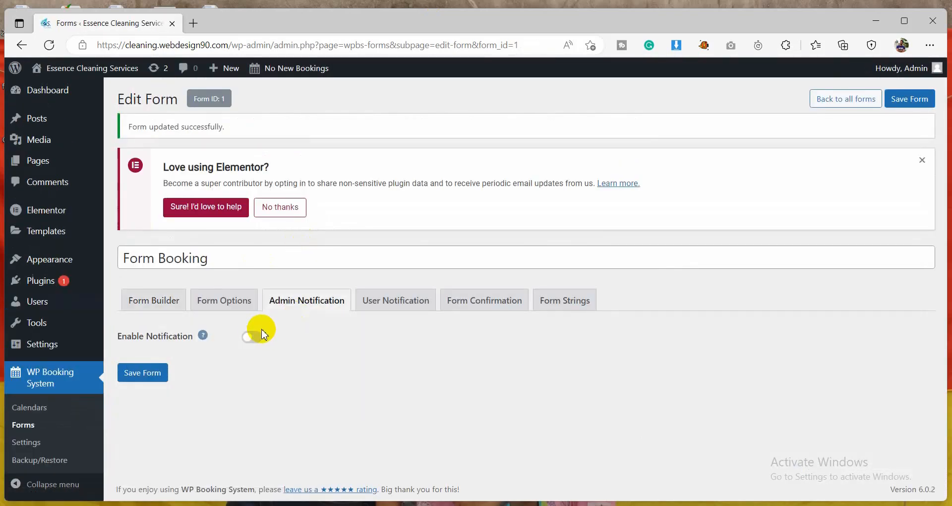
left_click(250, 336)
scroll(254, 329, "down", 1)
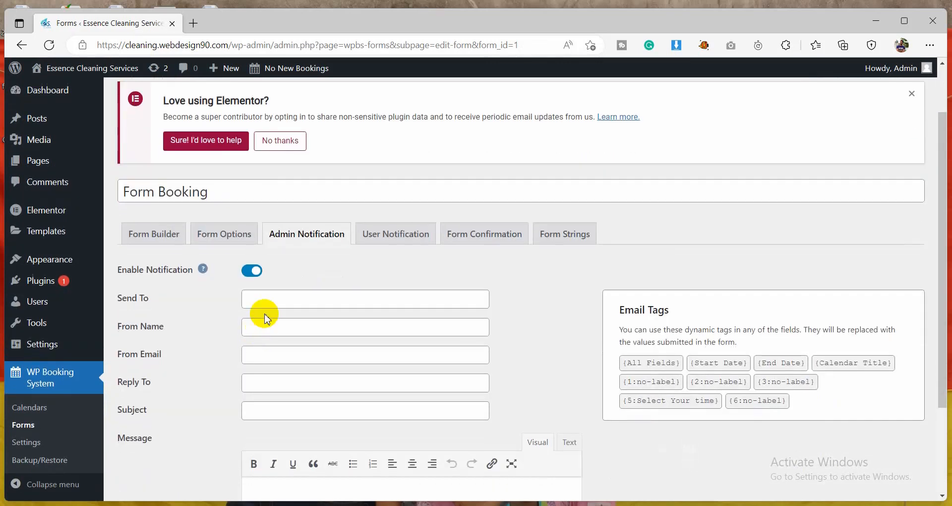
left_click(270, 299)
type("web")
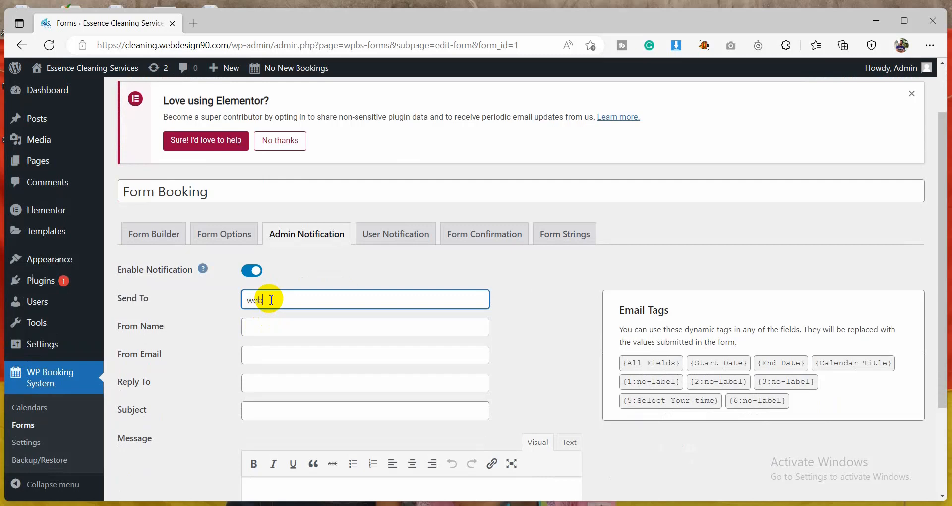
key("BackSpace")
key("BackSpace")
key("BackSpace")
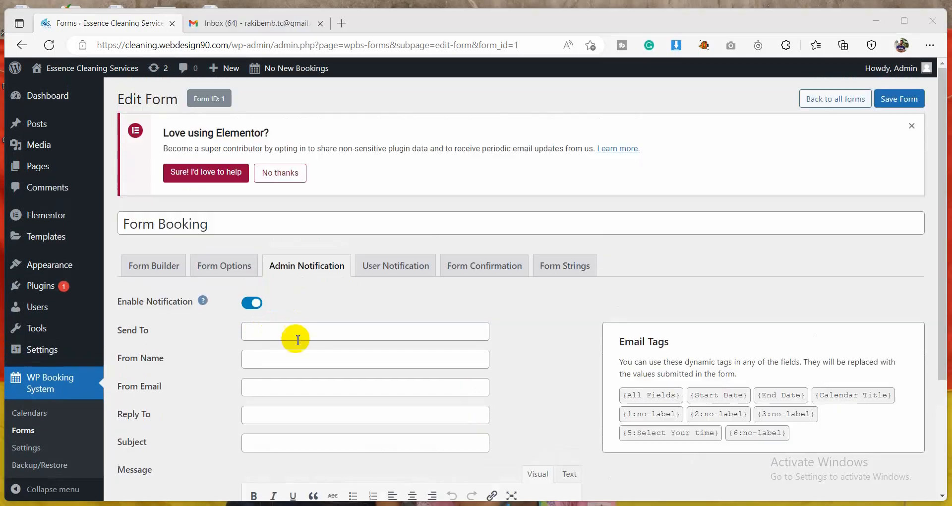
Enter the recipient's e-mail in the admin notification's Send To field and set the From Name to "Booking"
scroll(295, 336, "down", 1)
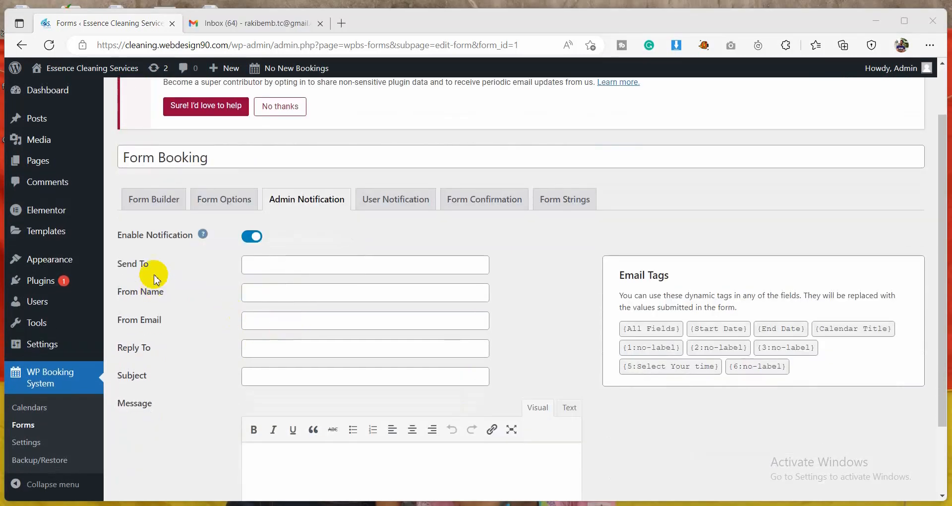
right_click(270, 265)
left_click(298, 321)
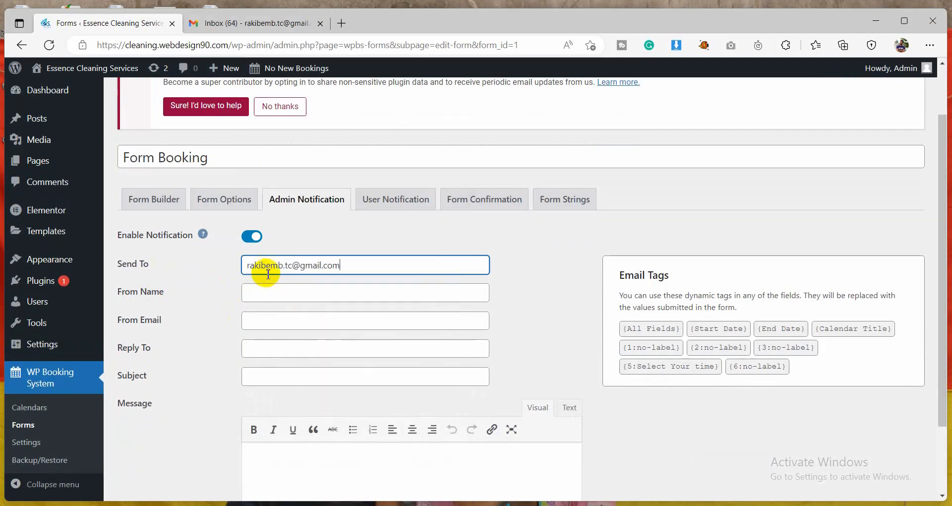
left_click(218, 296)
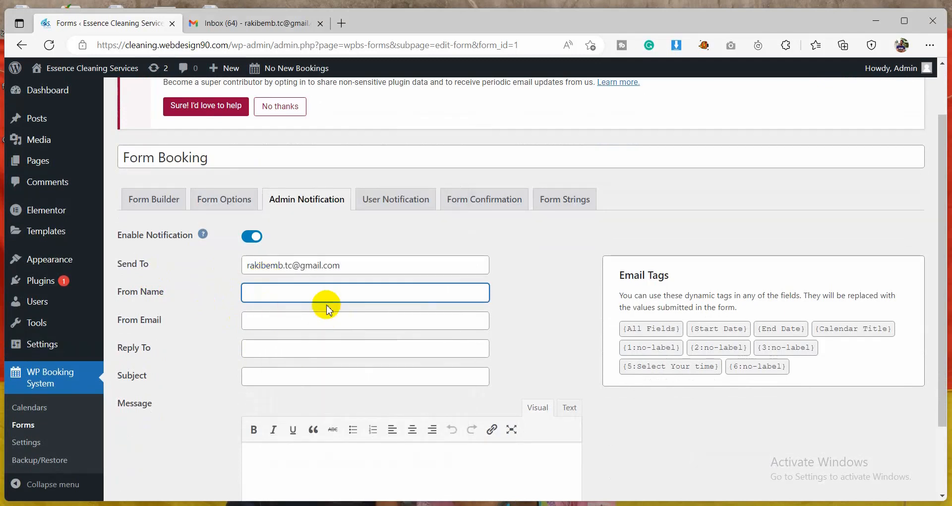
type("Booking")
left_click(288, 314)
left_click(180, 347)
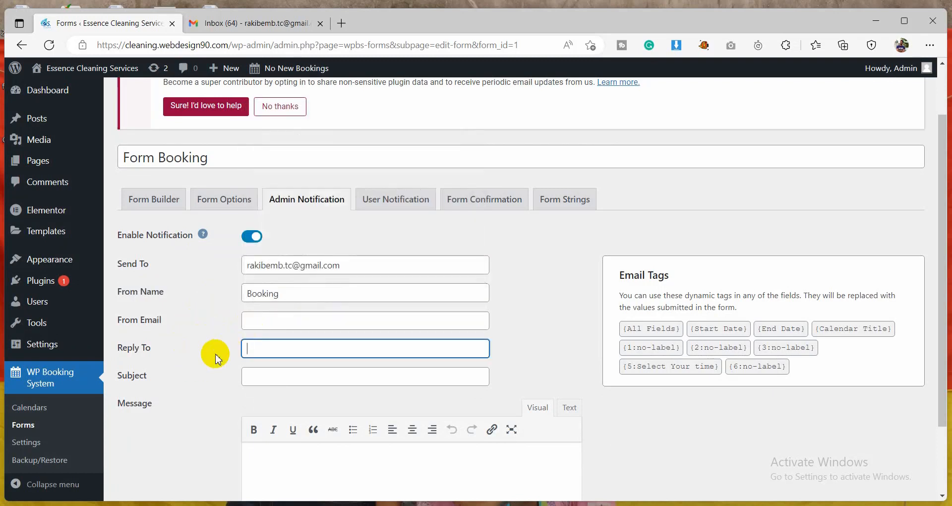
Set the admin notification's subject to "Appointment", leave the message empty and save the form
left_click(281, 373)
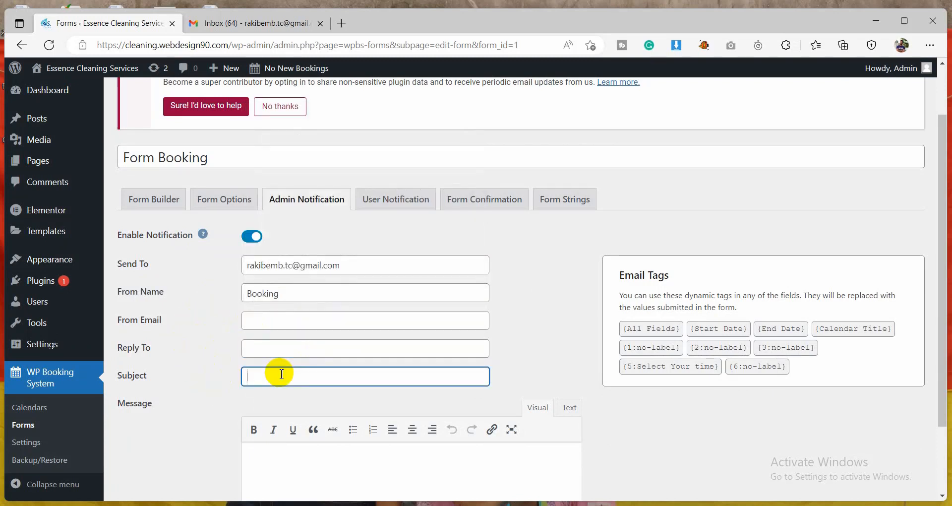
type("Appointment")
scroll(298, 391, "down", 2)
left_click(318, 372)
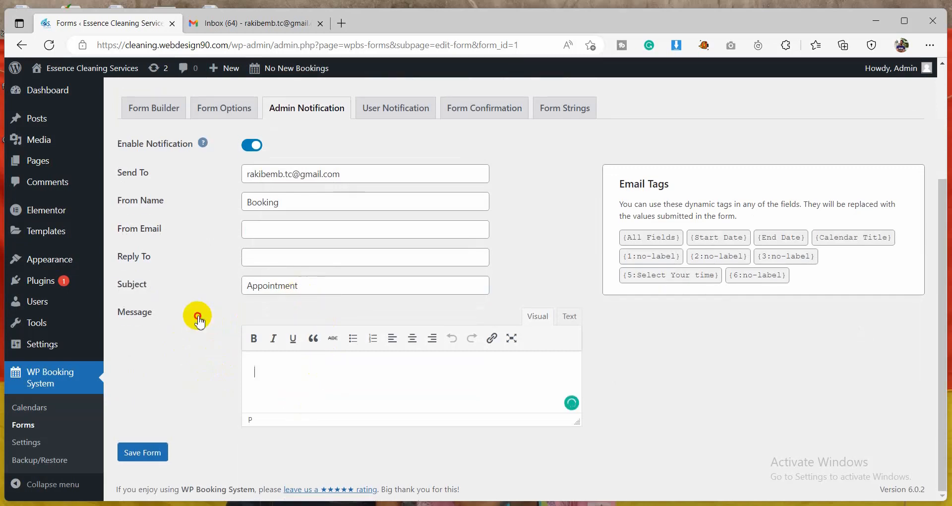
left_click(155, 462)
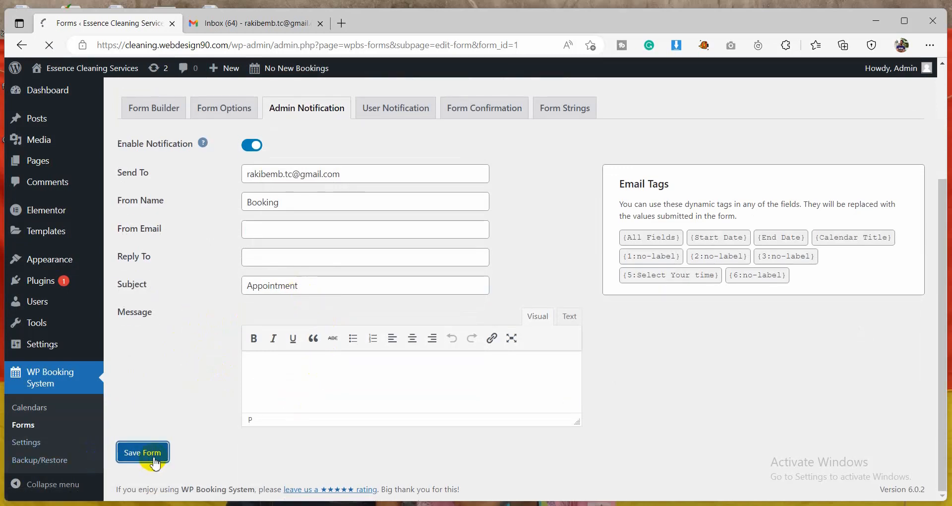
Replace the administration e-mail address in WordPress's general settings with the admin's own e-mail and save the changes
scroll(263, 347, "down", 3)
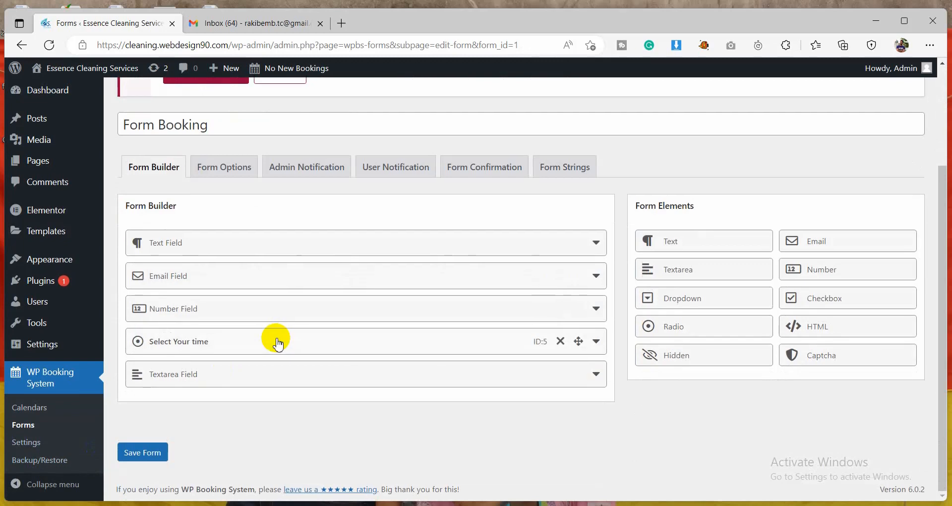
mouse_move(63, 344)
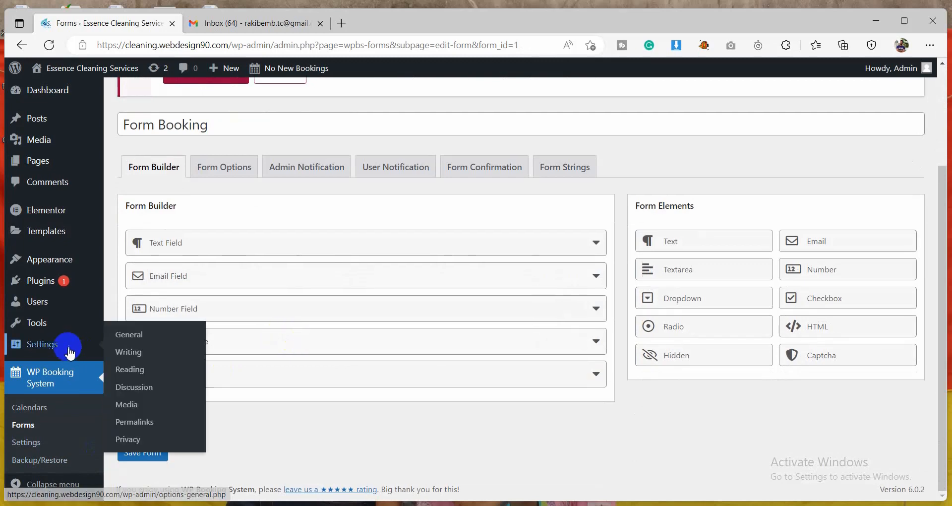
left_click(110, 341)
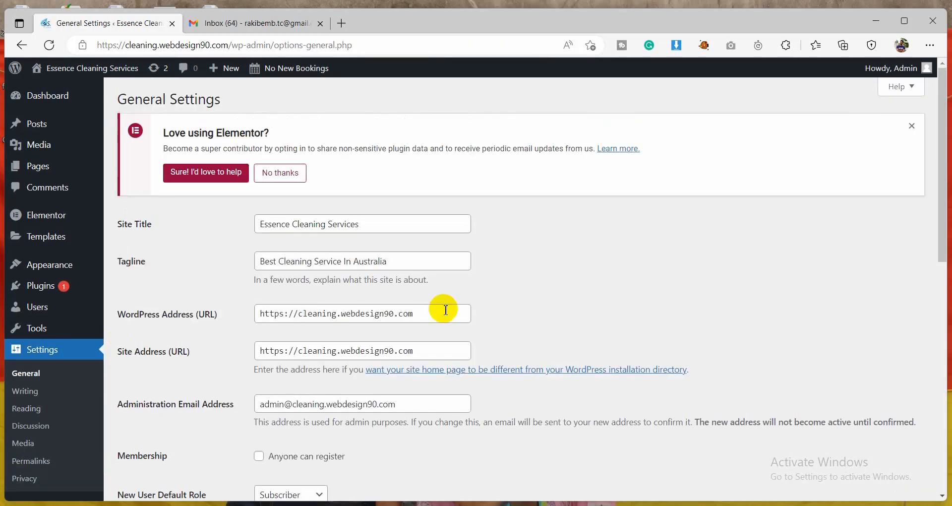
scroll(446, 310, "down", 1)
triple_click(347, 337)
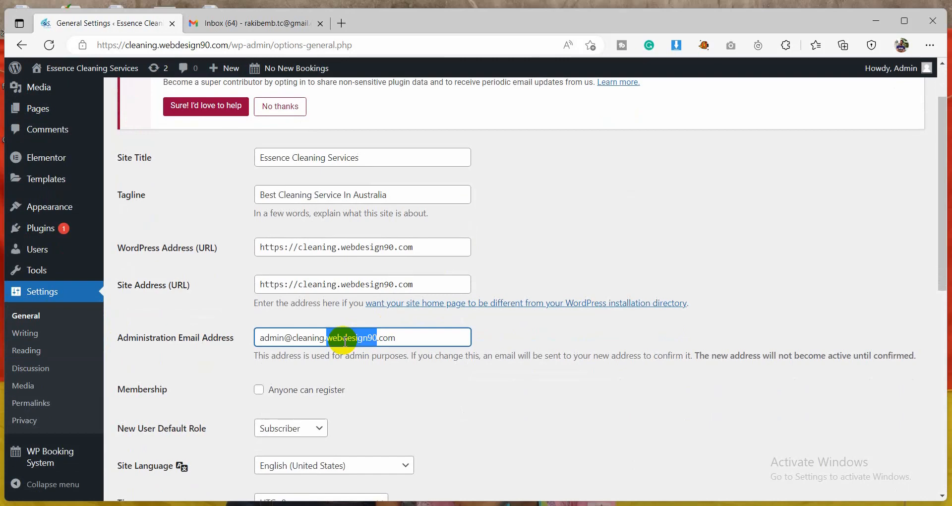
left_click(336, 380)
scroll(320, 365, "down", 3)
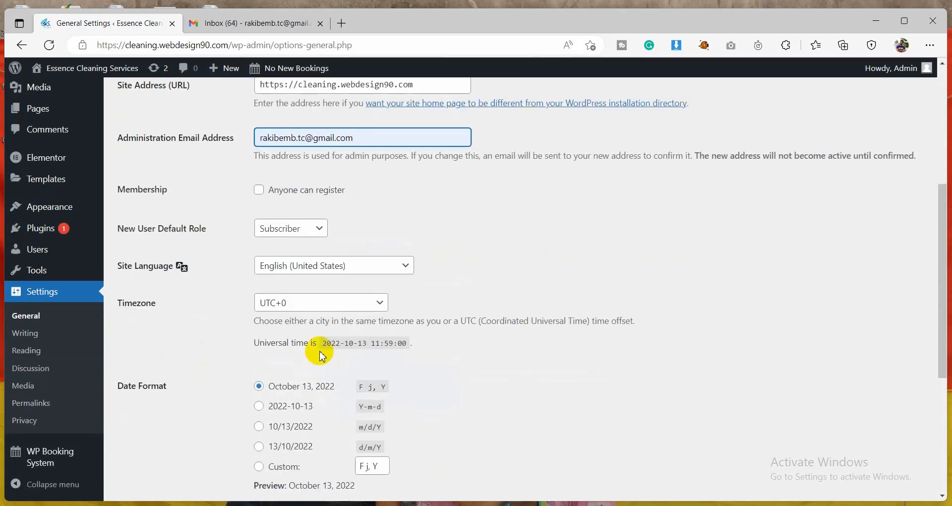
scroll(320, 355, "down", 4)
left_click(157, 442)
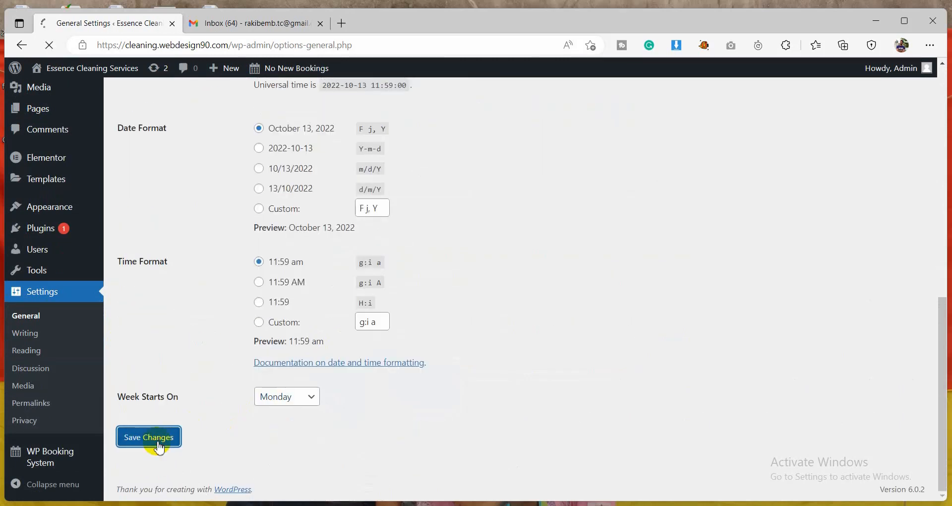
scroll(497, 344, "down", 5)
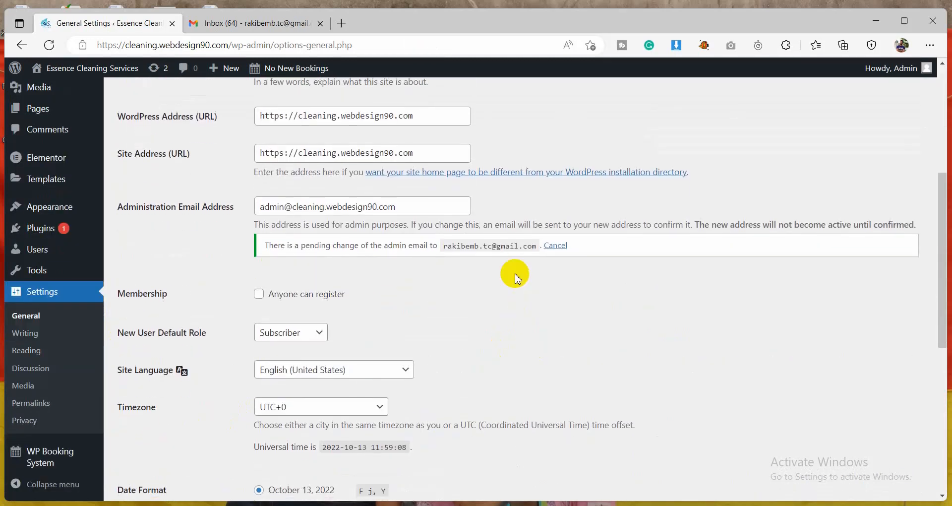
Switch to Gmail and check the refreshed inbox and the spam folder for the admin e-mail confirmation message
left_click(248, 23)
left_click(222, 118)
left_click(222, 118)
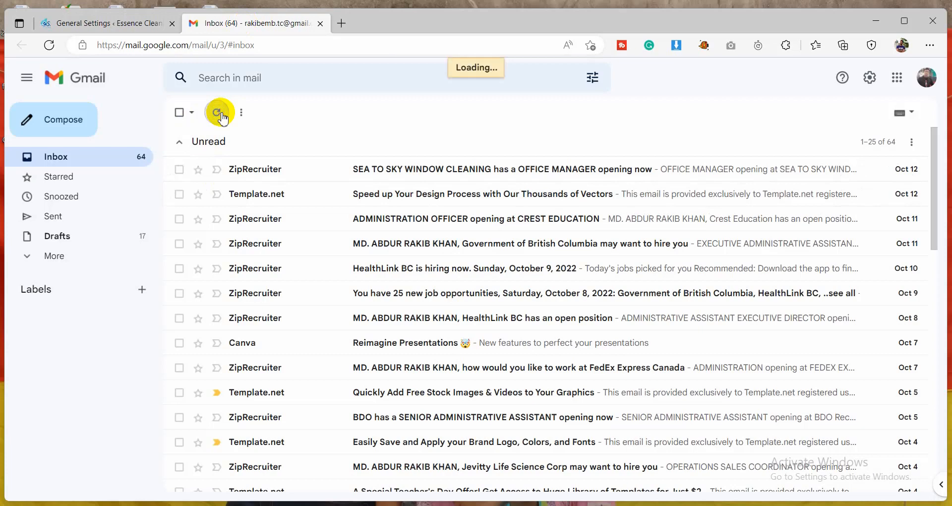
left_click(78, 263)
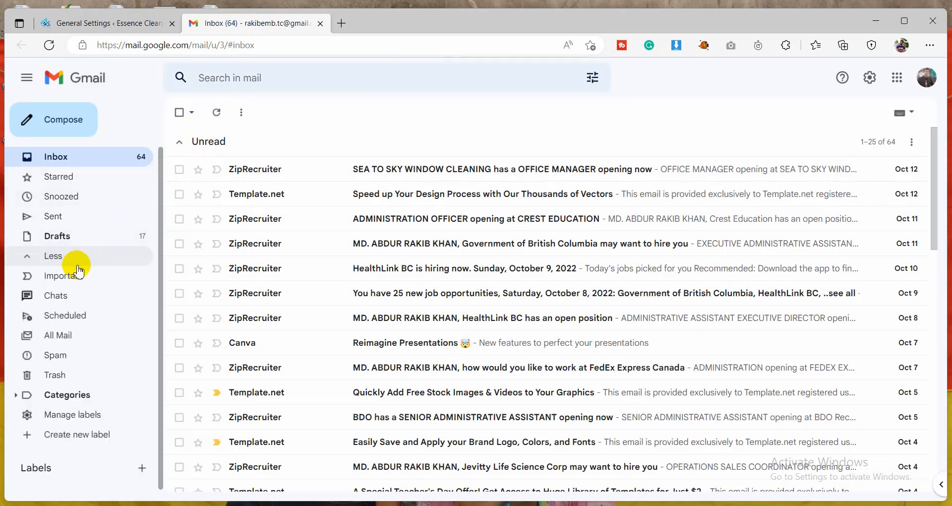
left_click(64, 356)
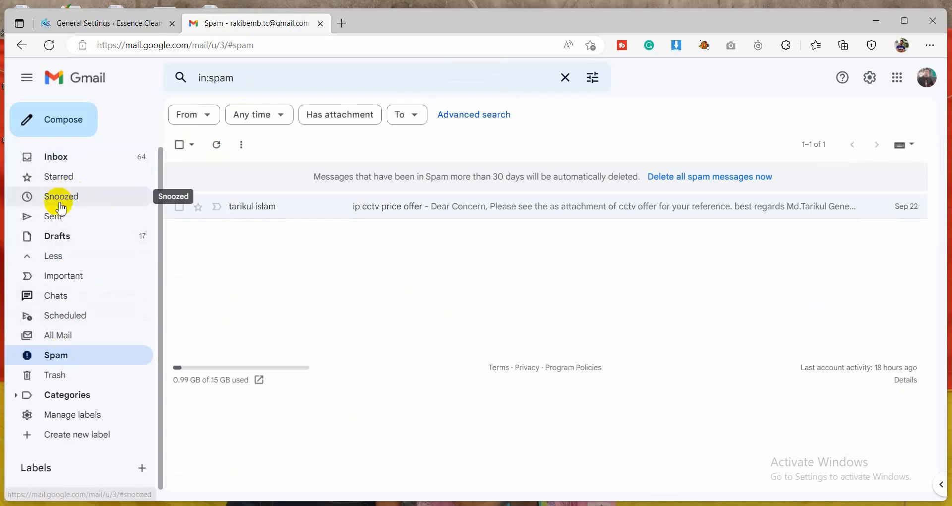
left_click(69, 157)
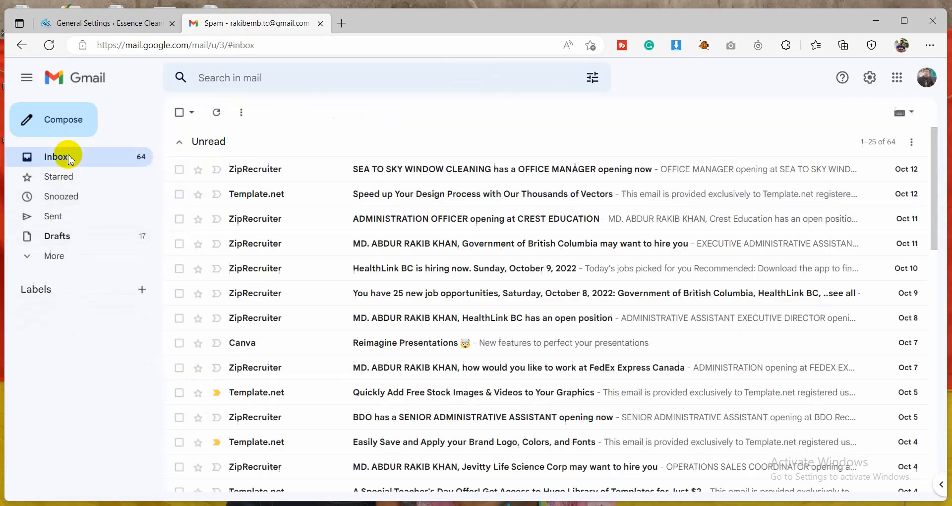
left_click(219, 114)
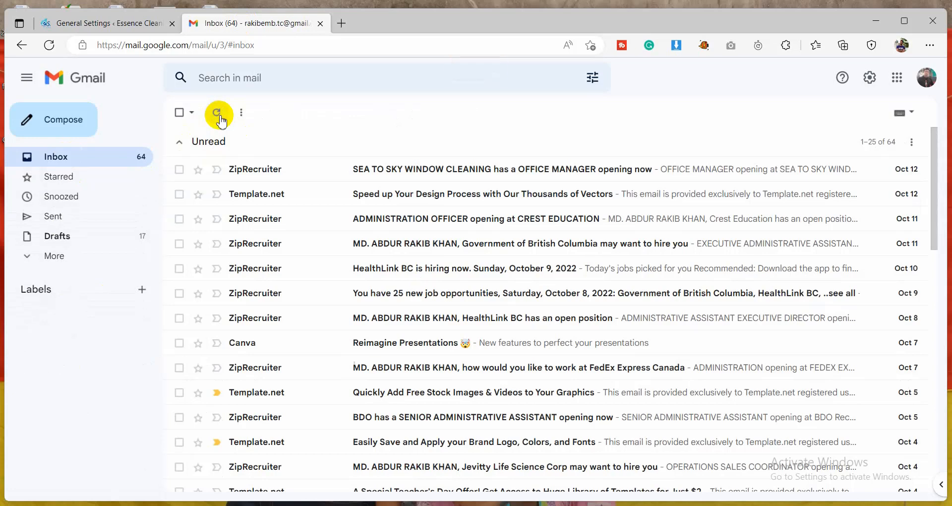
Return to the WordPress site and open the Form Booking form from WP Booking System for editing
left_click(128, 23)
scroll(207, 385, "down", 7)
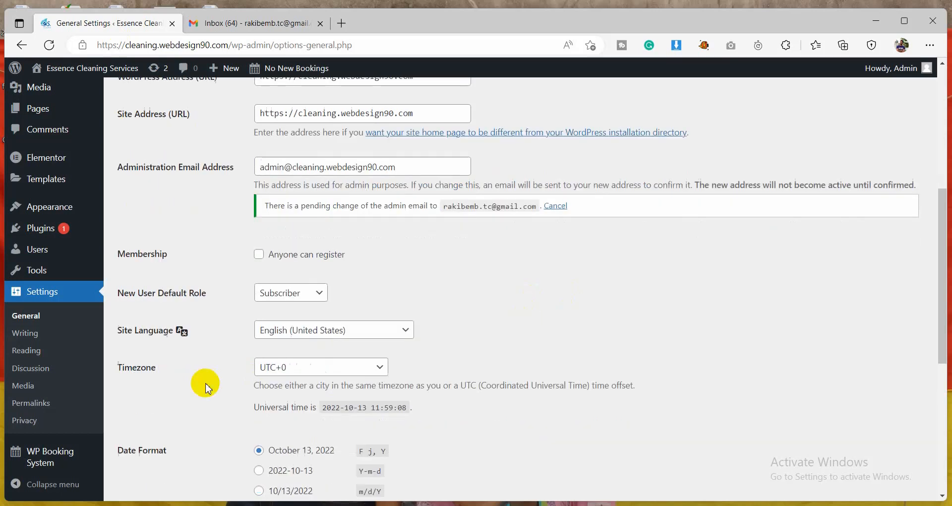
mouse_move(32, 452)
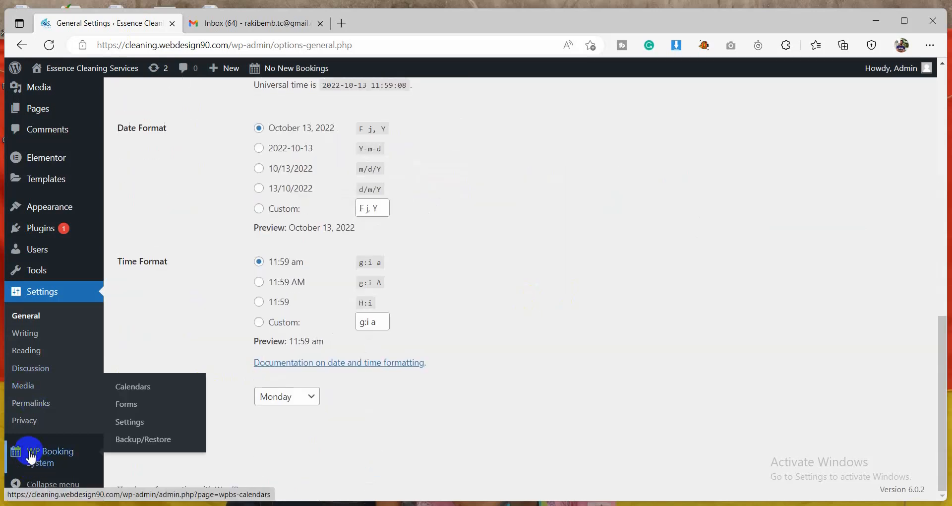
left_click(127, 405)
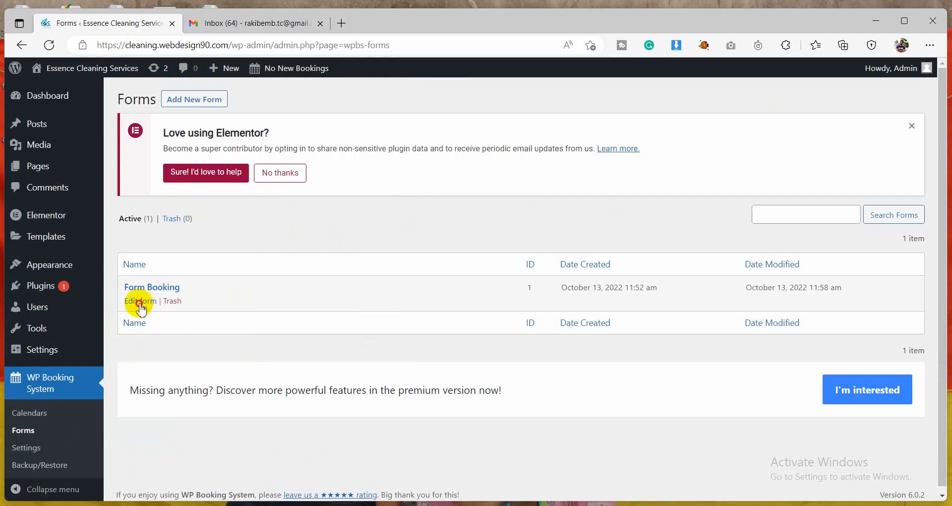
left_click(140, 301)
Review the form's user notification, confirmation and strings settings, including the available confirmation types
left_click(305, 266)
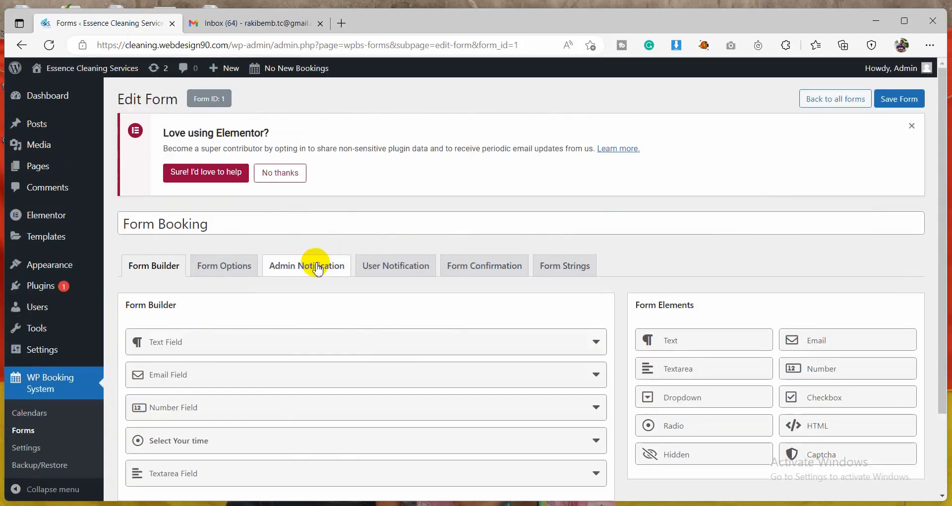
left_click(378, 278)
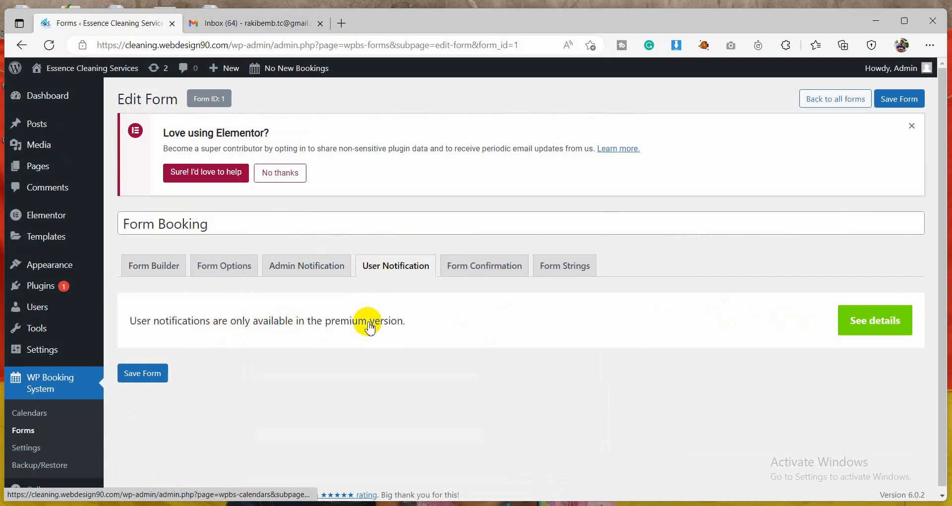
left_click(481, 268)
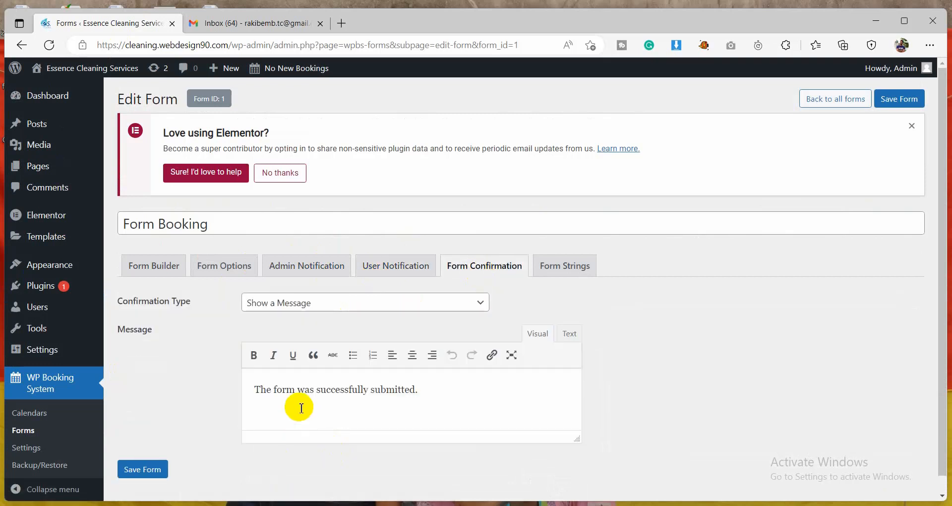
left_click(561, 275)
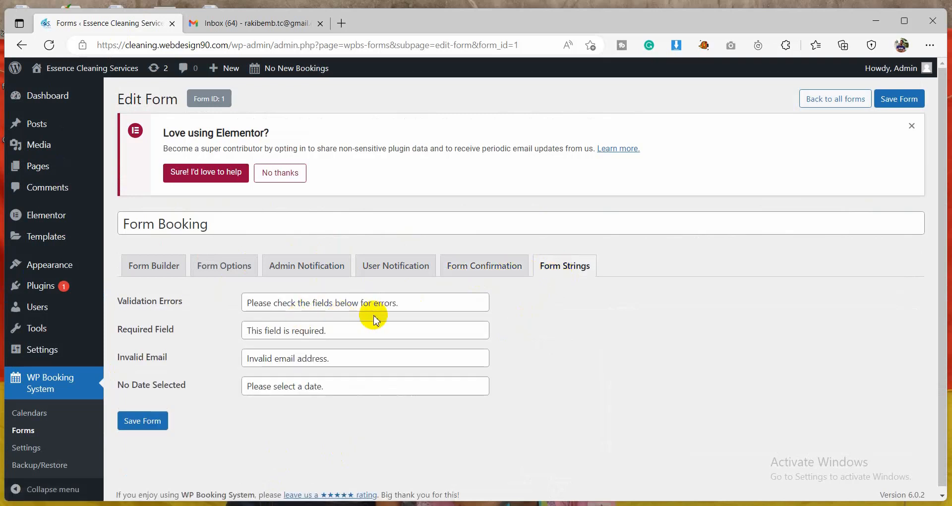
left_click(471, 275)
left_click(308, 308)
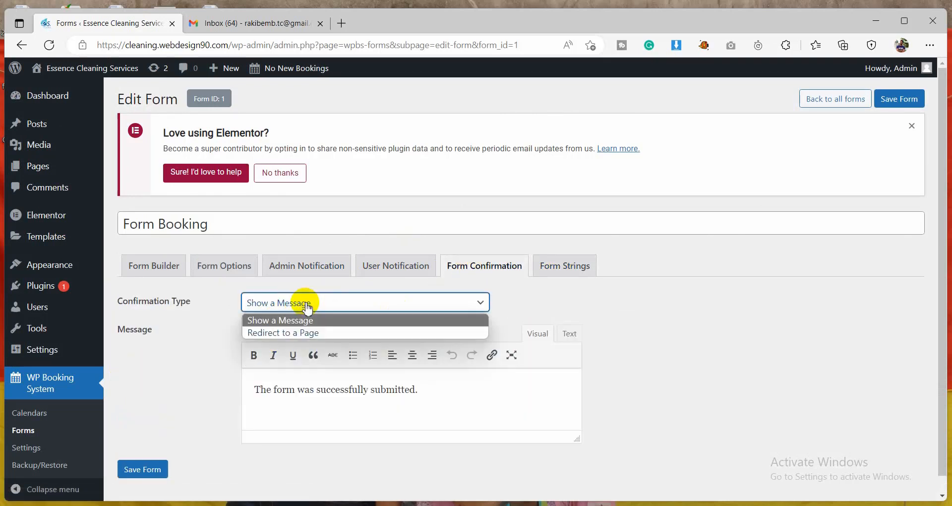
left_click(306, 308)
left_click(304, 308)
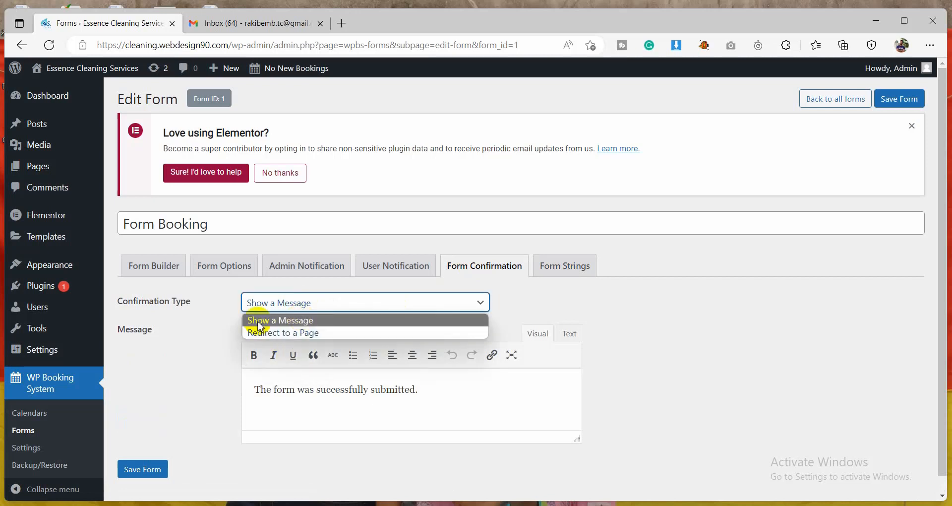
left_click(188, 338)
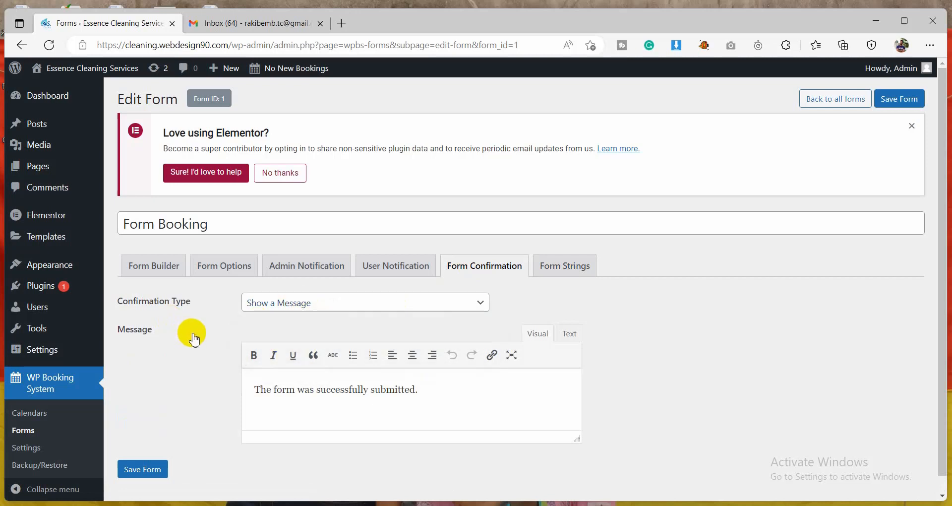
scroll(193, 340, "down", 2)
Set the Booking Selection Color to a saturated green in the WP Booking System settings
left_click(27, 448)
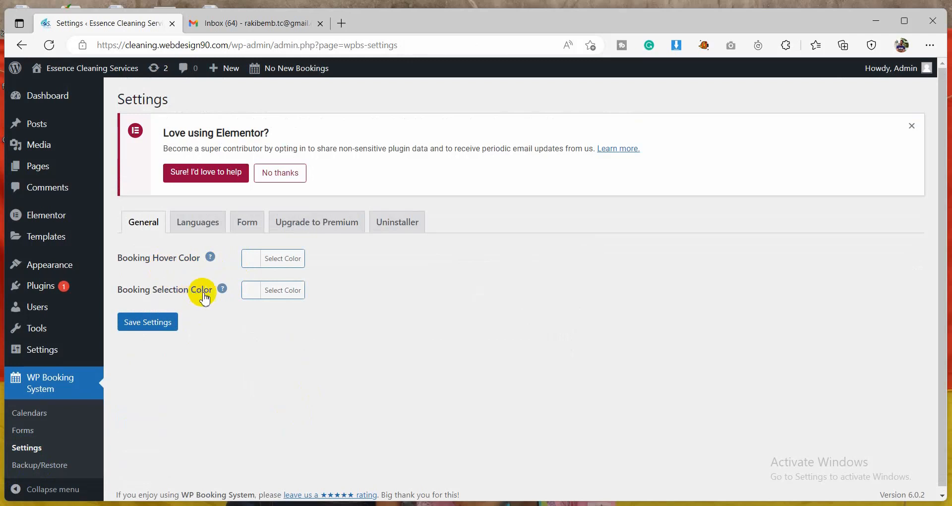
left_click(253, 300)
left_click(340, 437)
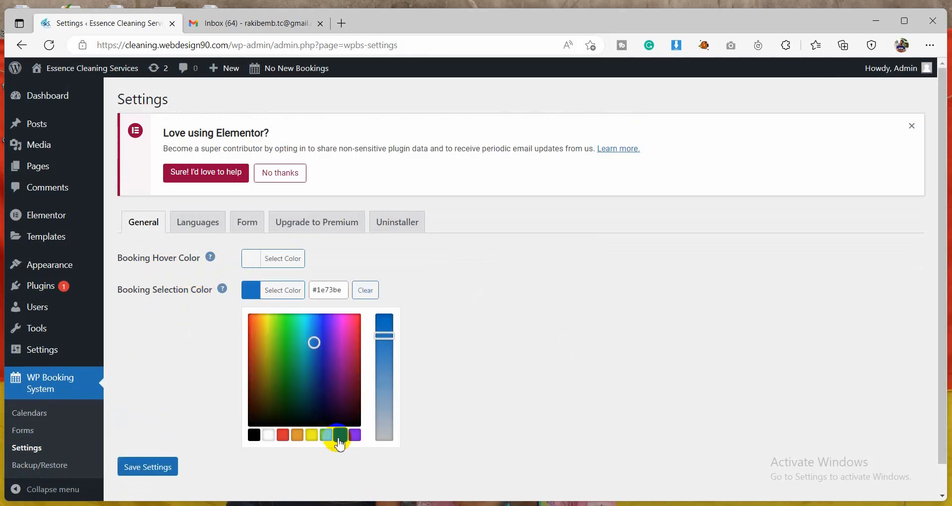
left_click(325, 435)
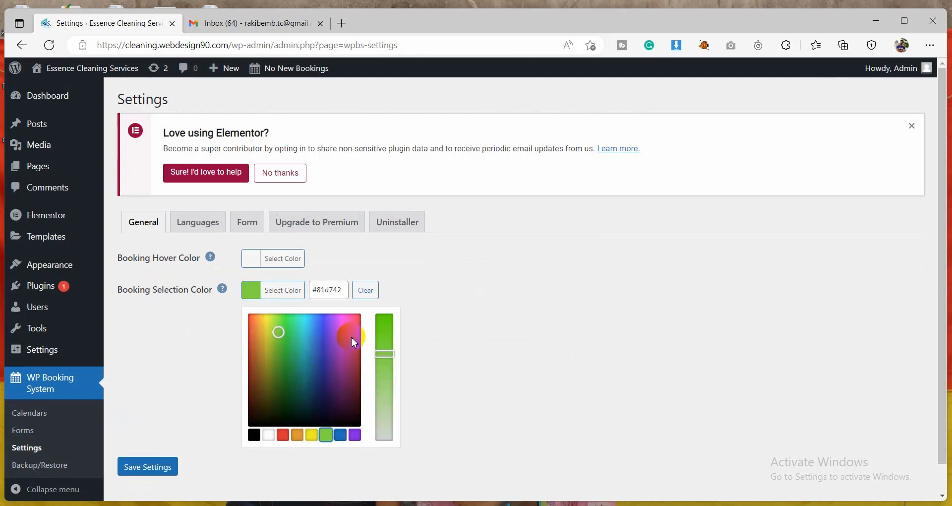
left_click_drag(389, 324, 388, 310)
left_click(227, 272)
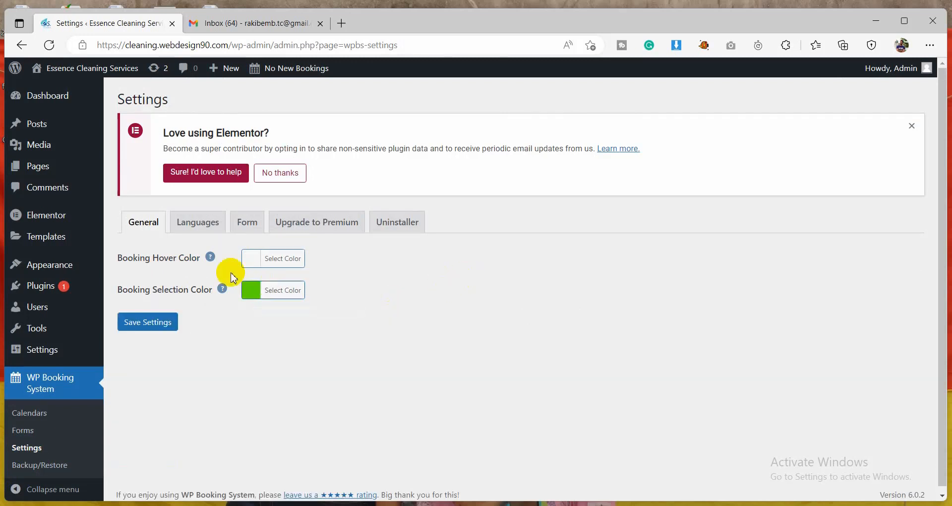
Set the Booking Hover Color to near-black and save the settings
left_click(251, 258)
left_click_drag(319, 329, 370, 414)
left_click(422, 394)
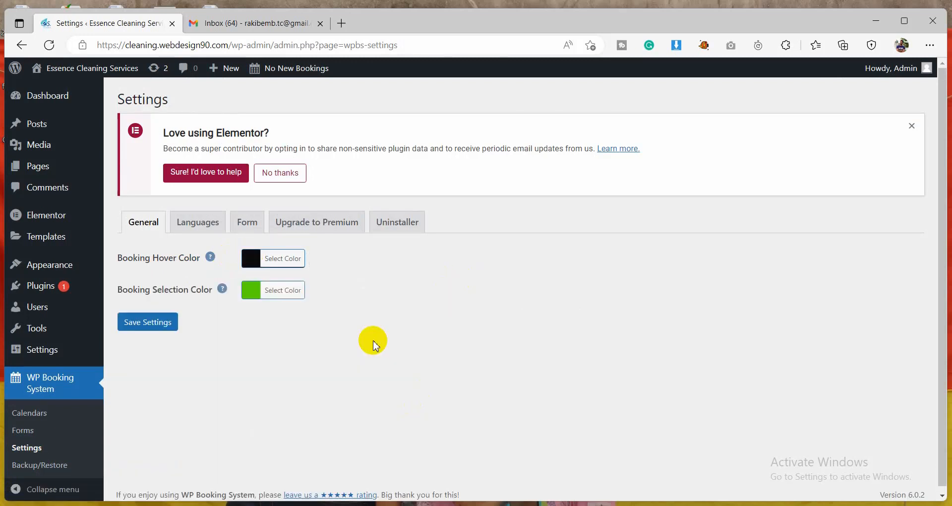
left_click(168, 333)
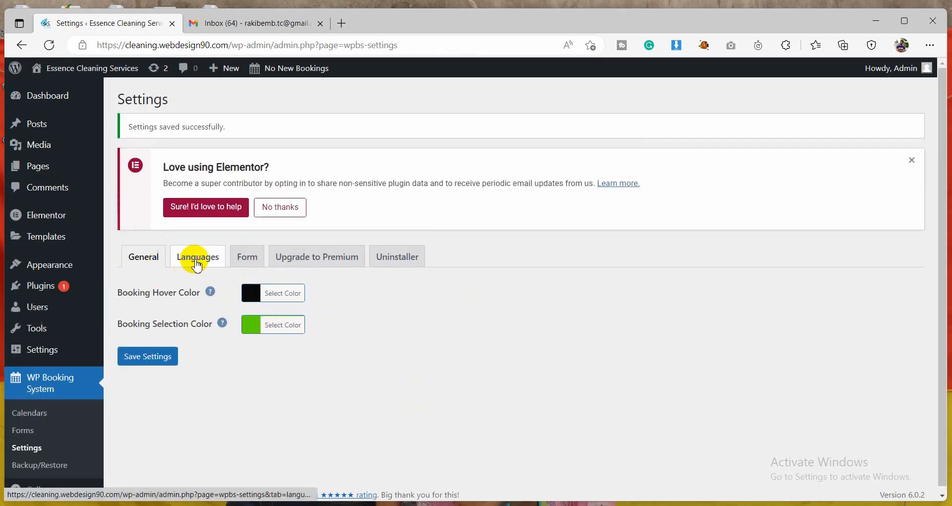
Enable English in the WP Booking System language settings and save them
left_click(193, 257)
left_click(247, 292)
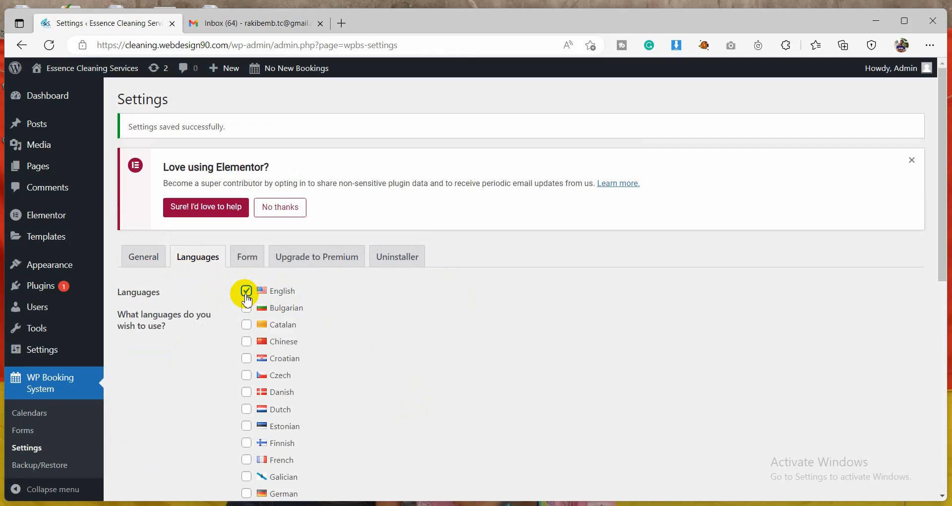
scroll(238, 292, "down", 9)
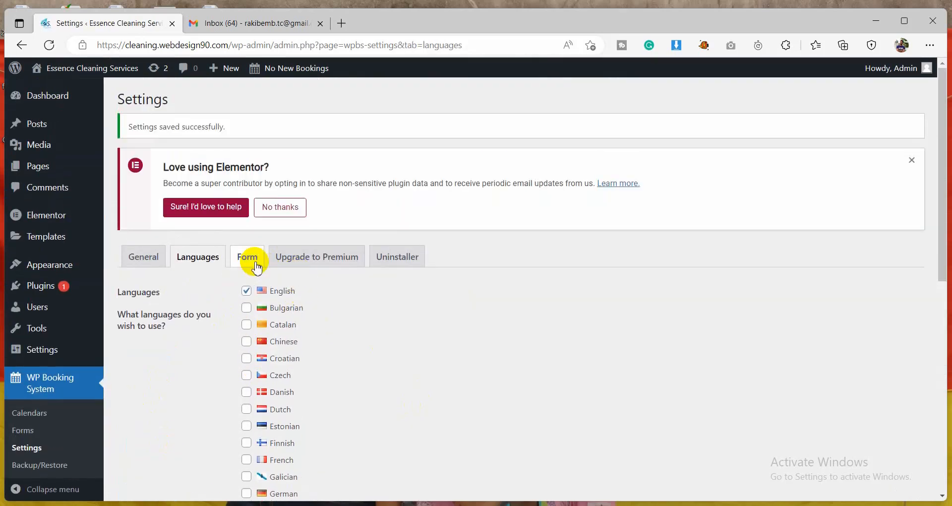
Set the booking plugin's Form Styling to Theme Styling and save the settings
left_click(255, 266)
left_click(278, 295)
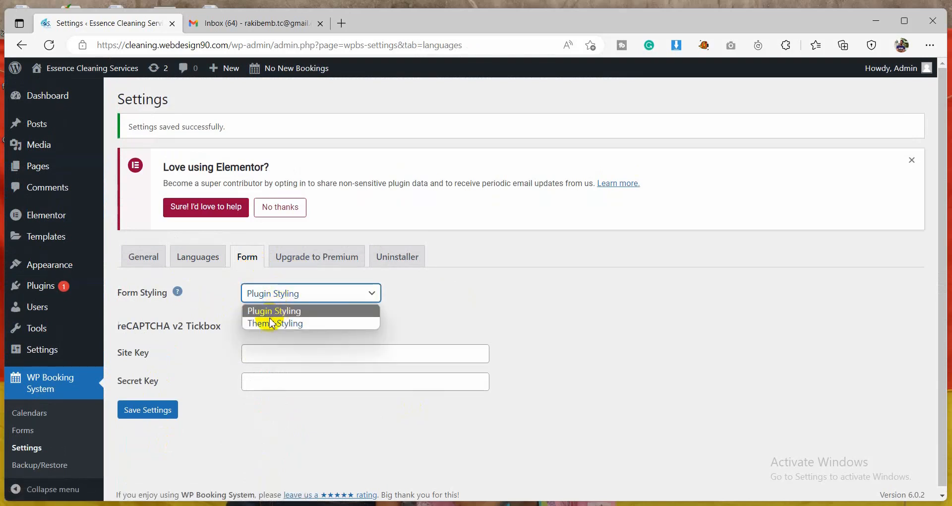
left_click(272, 322)
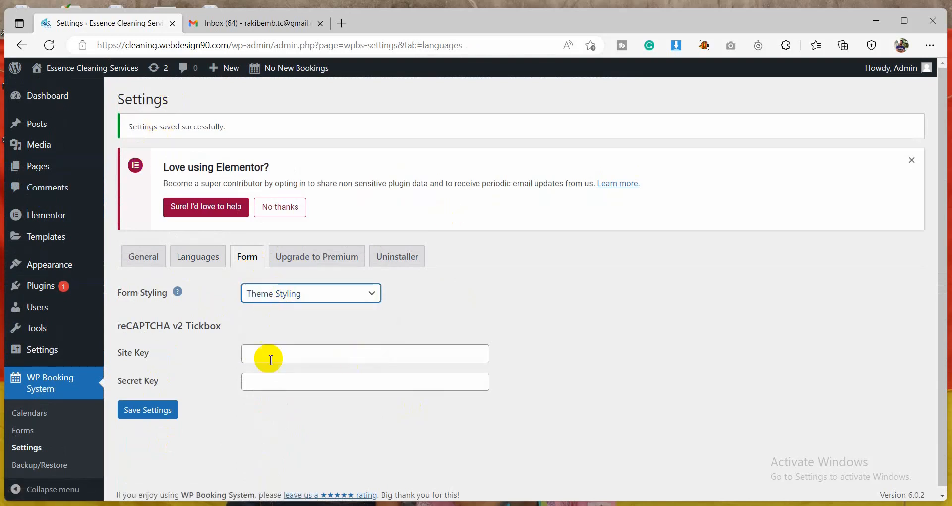
left_click(171, 415)
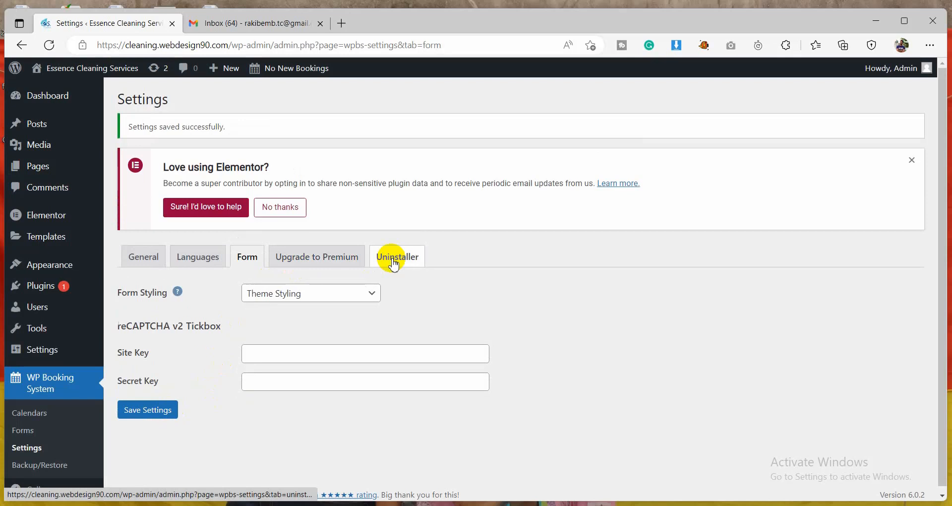
Create a new WordPress page titled My Booking
left_click(22, 435)
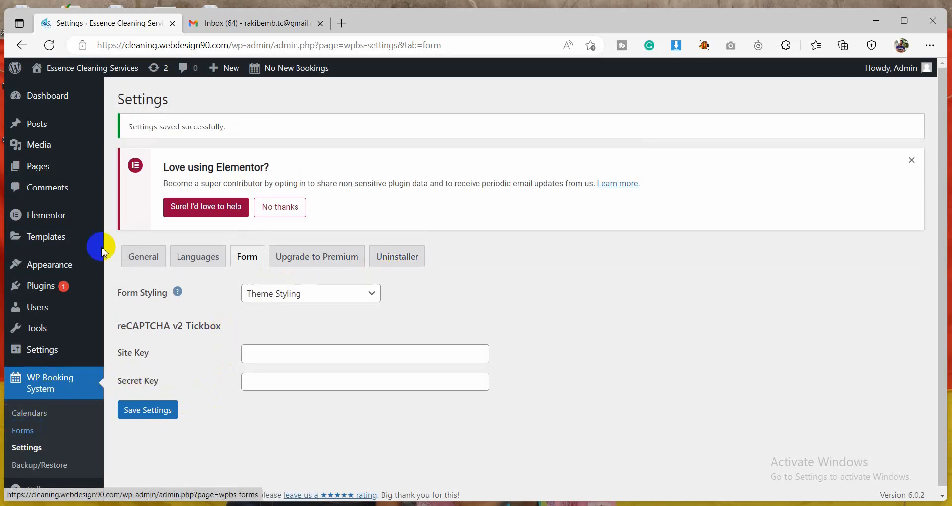
mouse_move(49, 166)
left_click(131, 188)
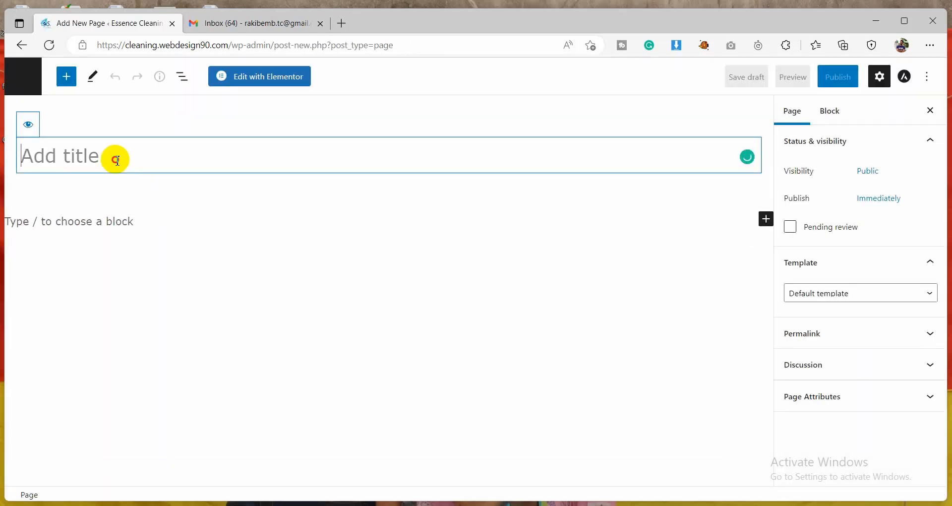
type("My Booking")
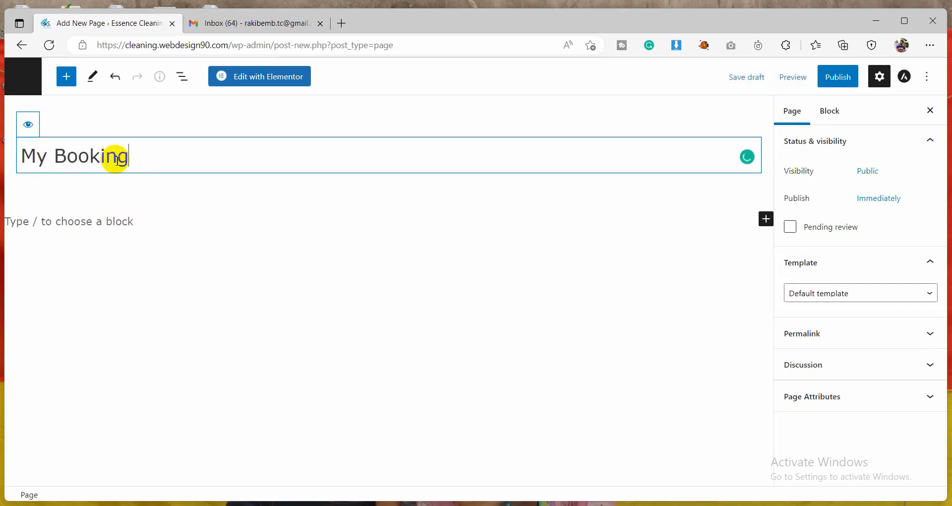
Assign the Elementor Full Width template to the My Booking page and publish it
left_click(838, 309)
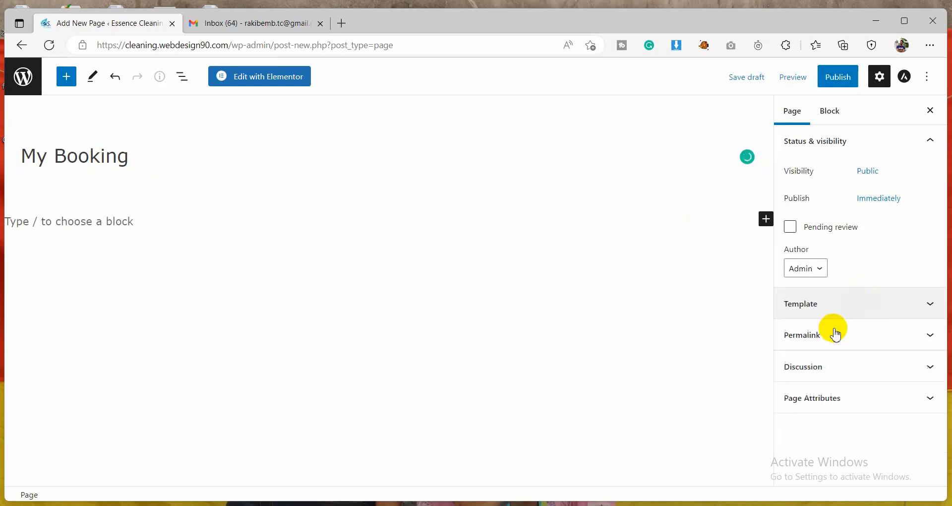
left_click(838, 310)
left_click(836, 333)
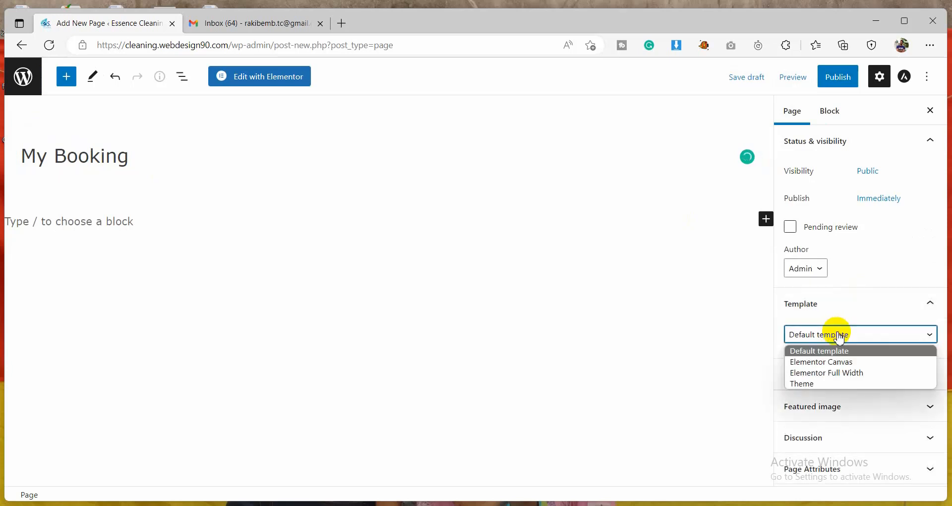
left_click(838, 372)
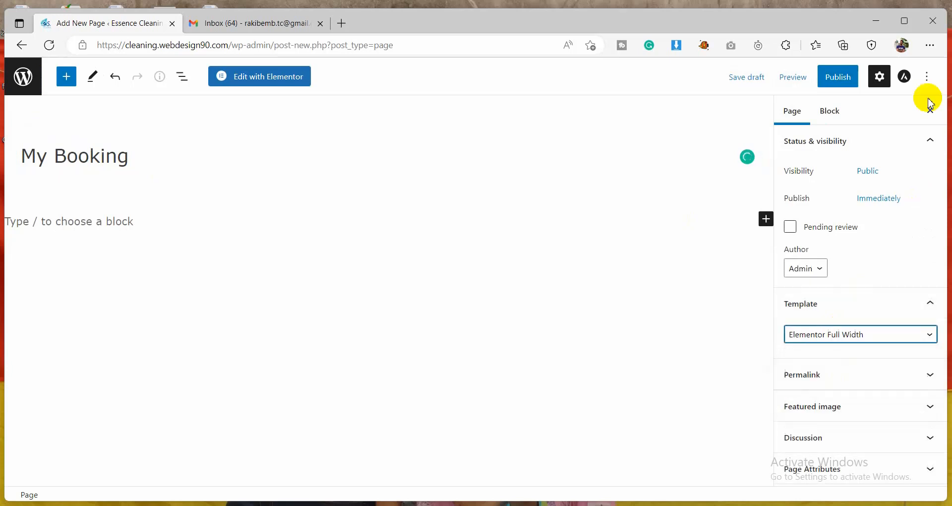
left_click(841, 80)
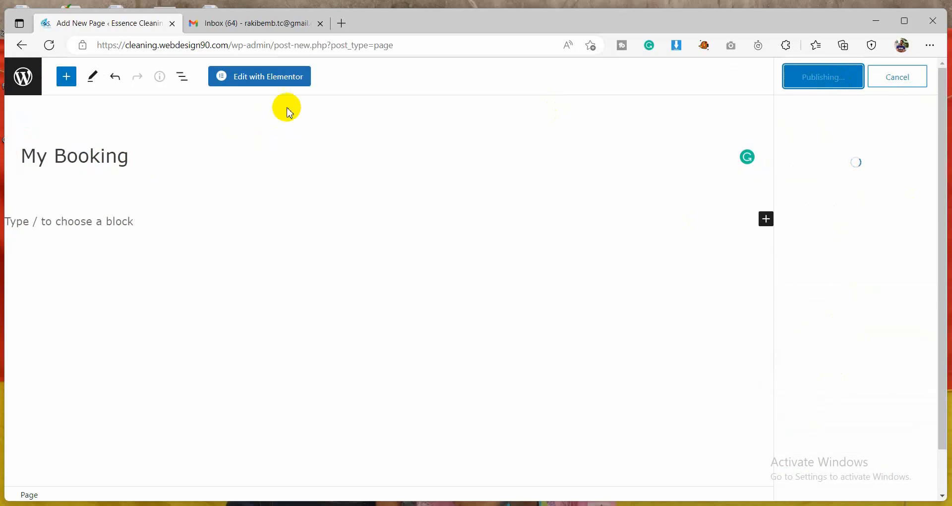
Open the page in Elementor and add a stretched single-column section with a boxed content width of 800
left_click(294, 90)
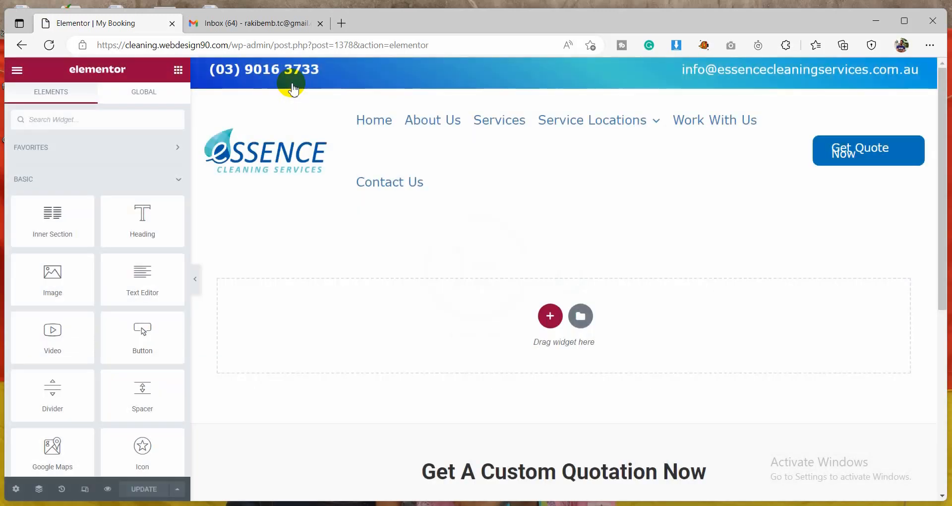
left_click(551, 317)
left_click(392, 346)
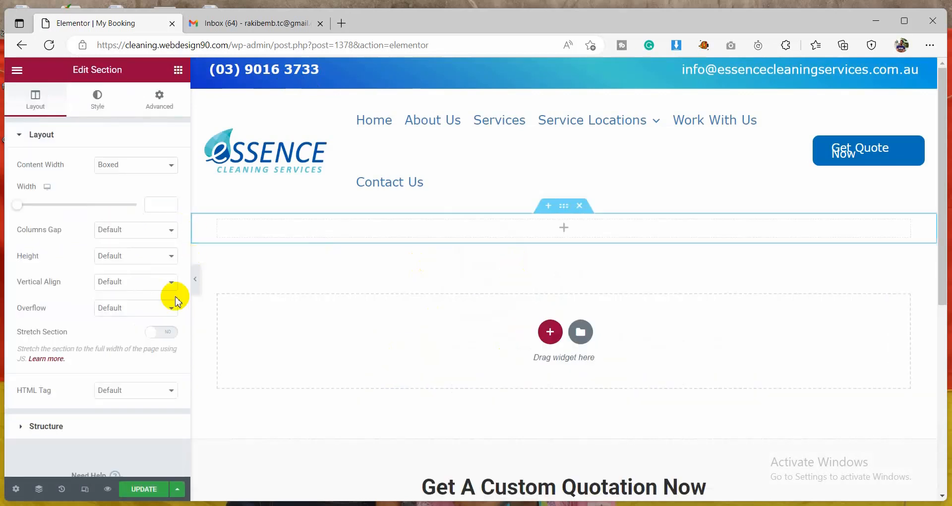
left_click(164, 331)
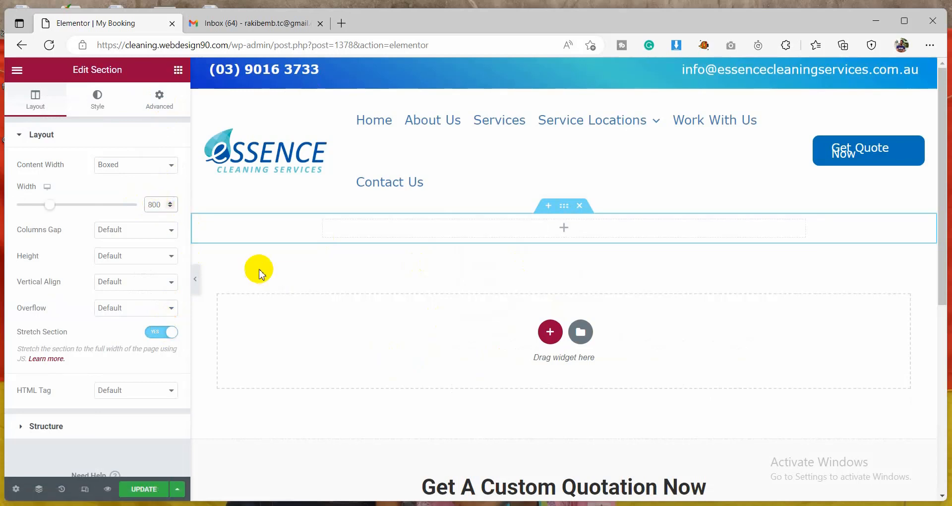
Give the new section a classic background in a pale pink color
left_click(101, 103)
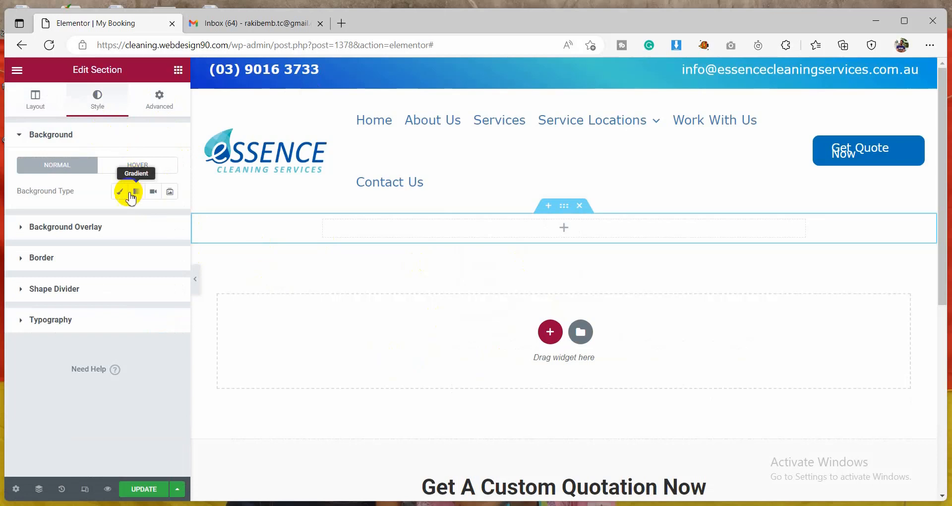
left_click(120, 191)
left_click(169, 217)
left_click_drag(63, 275, 36, 269)
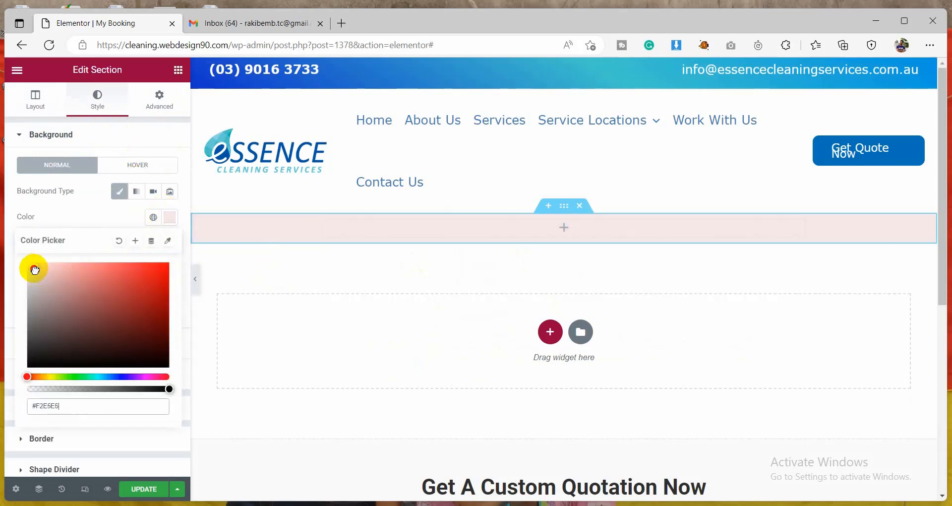
left_click(510, 223)
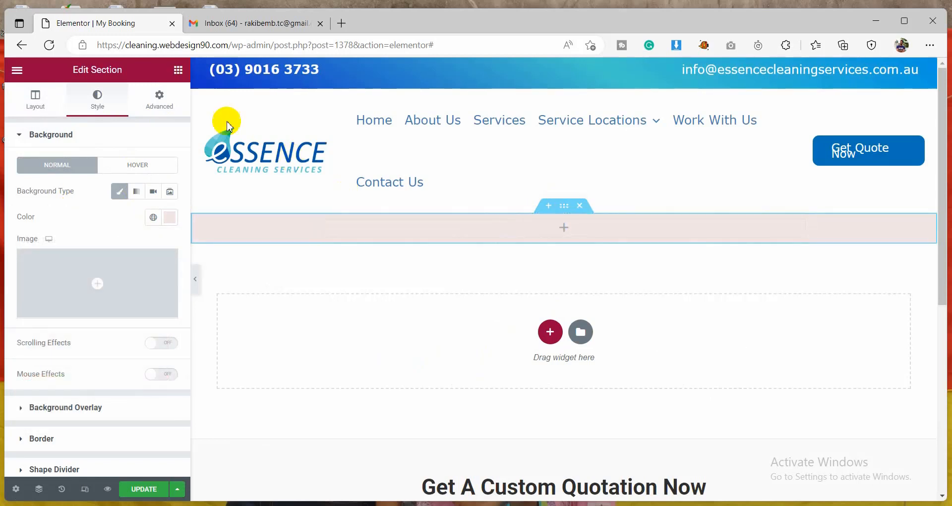
Add a WP Booking System - Single Calendar widget to the section, using Booking Calendar and the Form Booking form
left_click(178, 70)
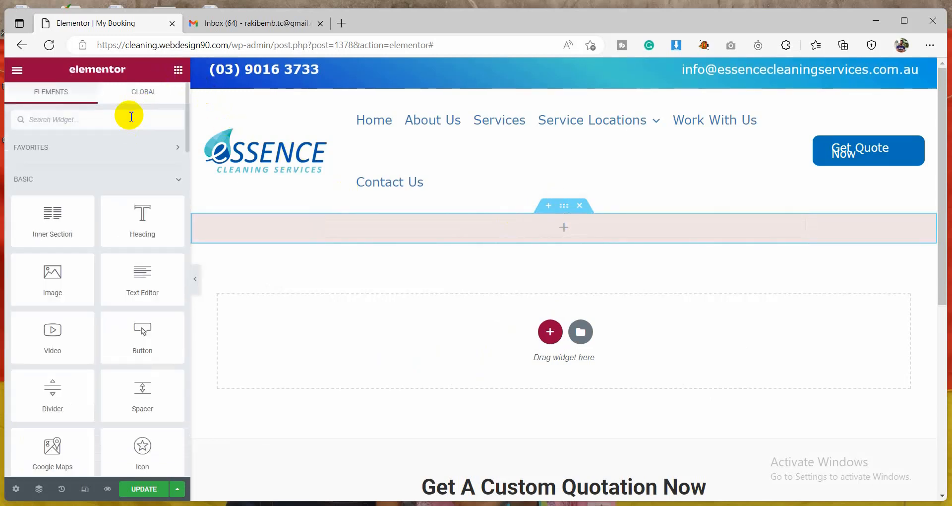
type("book")
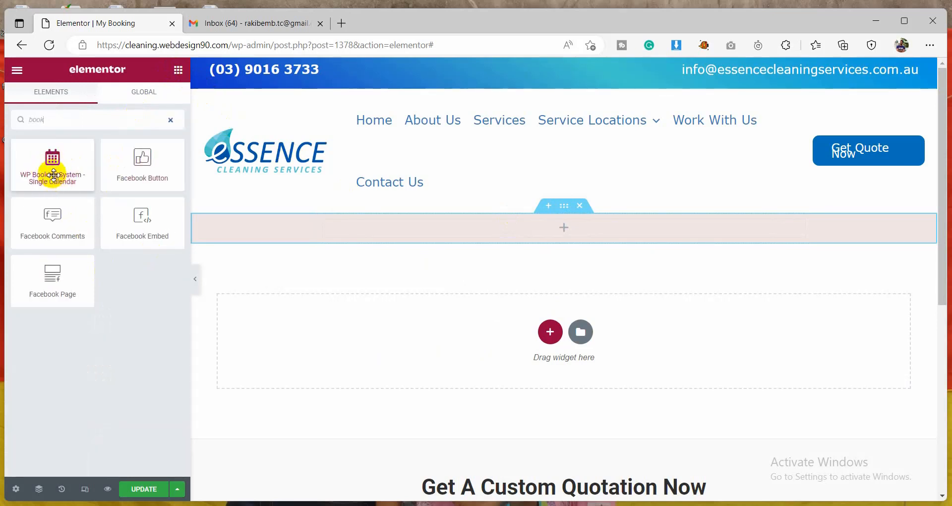
left_click_drag(51, 174, 517, 236)
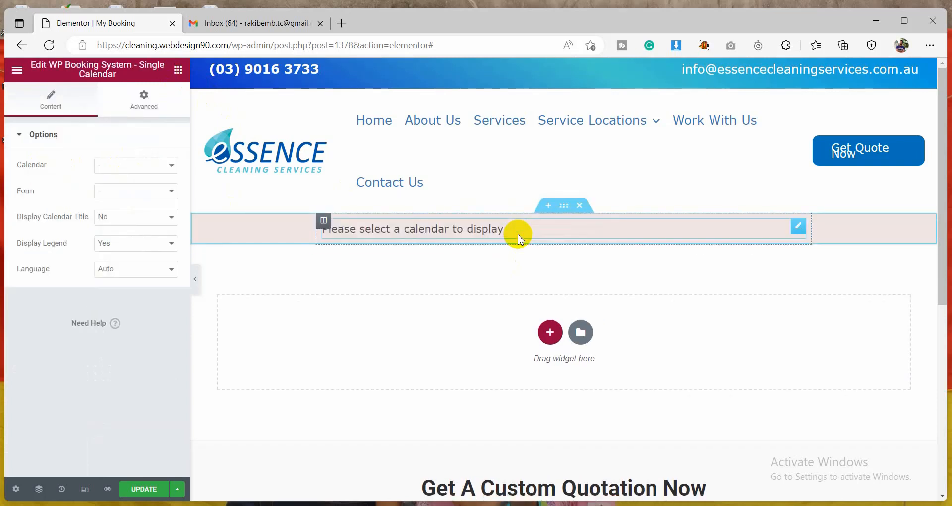
left_click(155, 164)
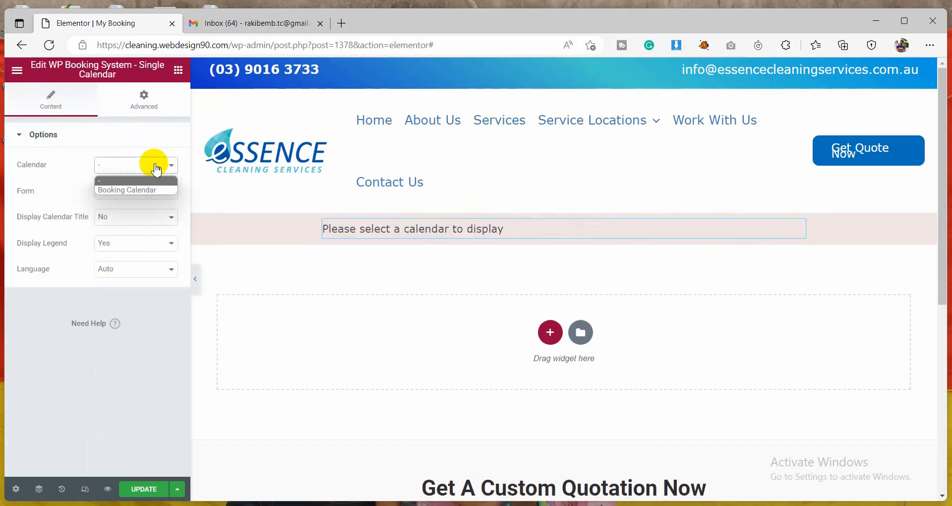
left_click(128, 191)
left_click(123, 190)
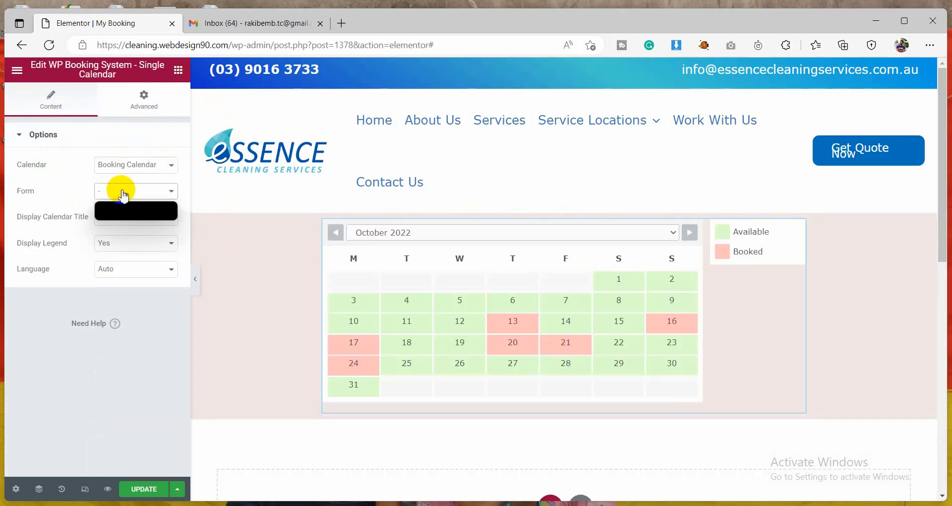
left_click(120, 216)
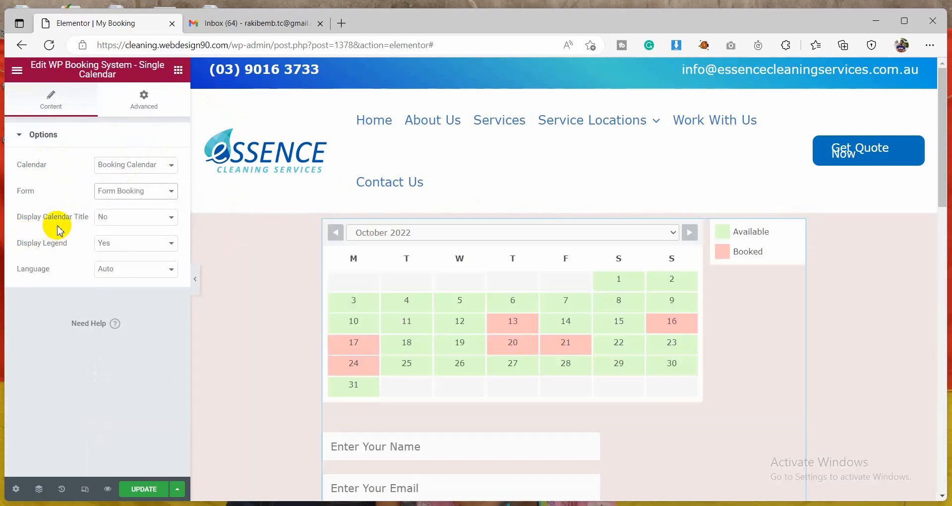
Set the calendar widget to display its title and legend, with English as the language
left_click(117, 217)
left_click(109, 237)
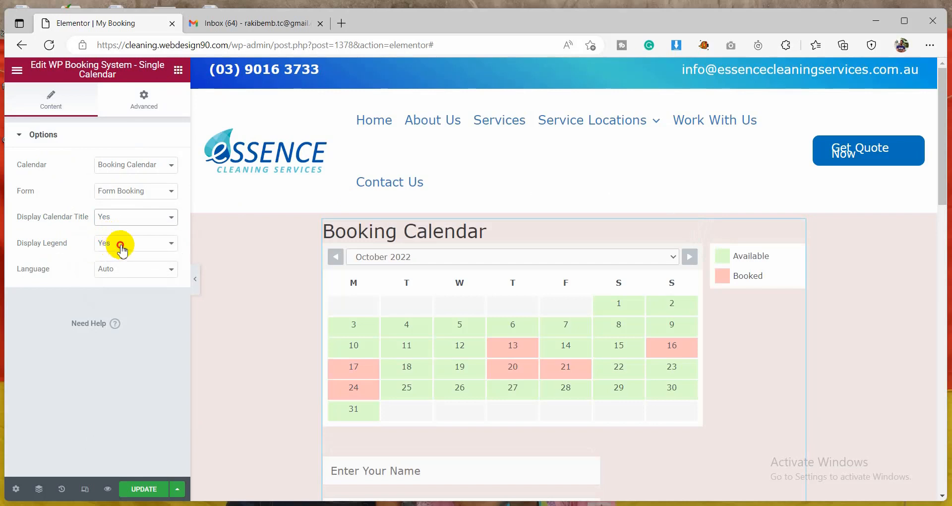
left_click(117, 243)
left_click(106, 259)
left_click(120, 271)
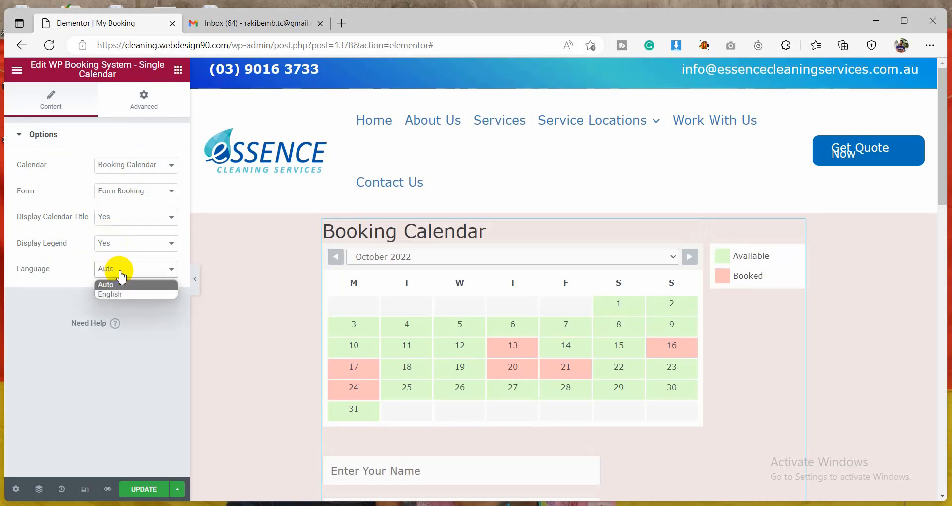
left_click(116, 295)
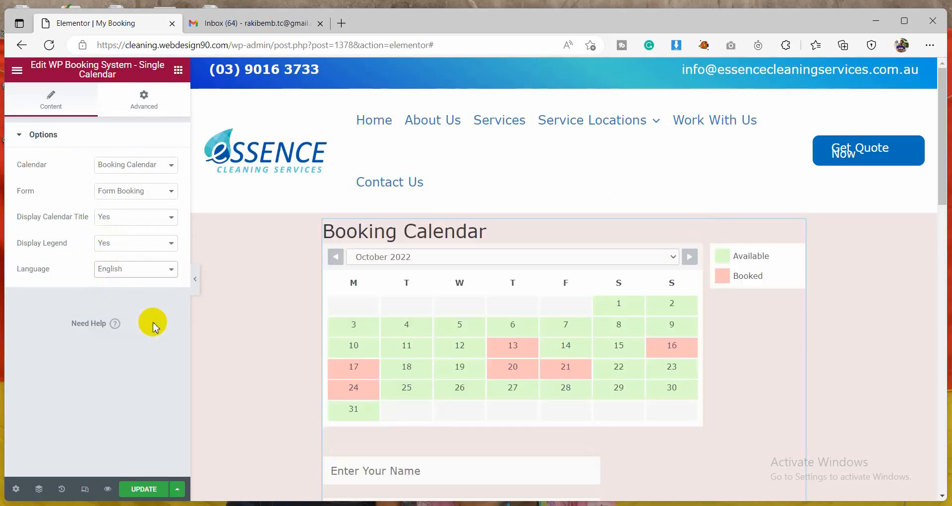
Check the calendar and booking form in the page preview and update the page
scroll(351, 291, "down", 1)
scroll(351, 294, "down", 3)
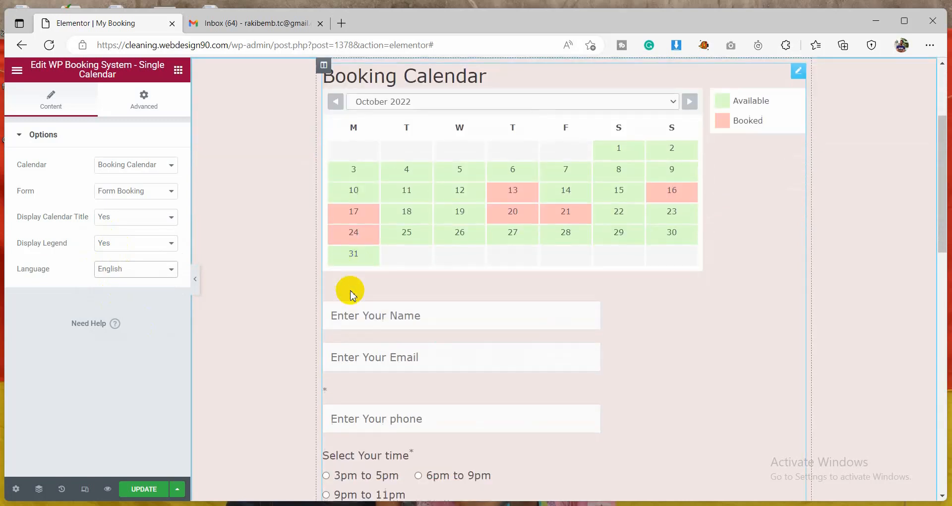
scroll(351, 295, "up", 4)
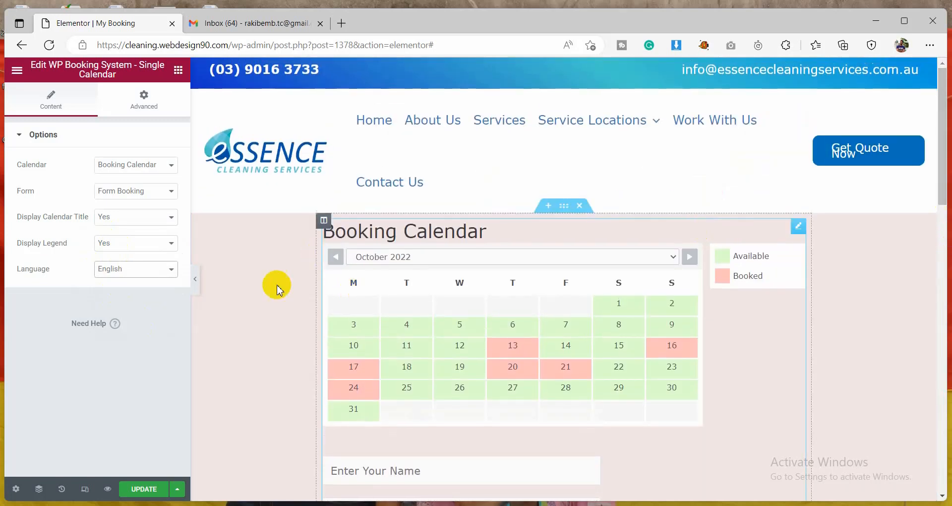
left_click(144, 490)
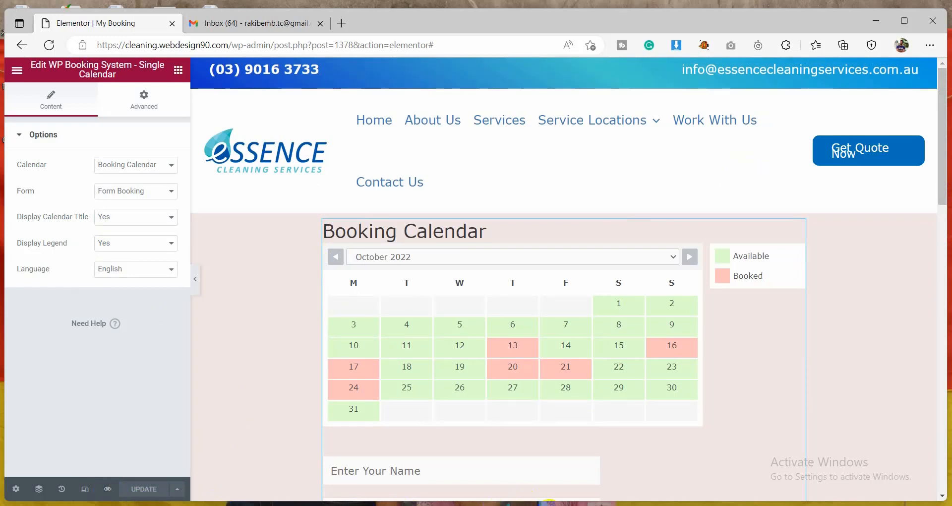
Clear the background color of the section that holds the booking calendar and form
left_click(360, 324)
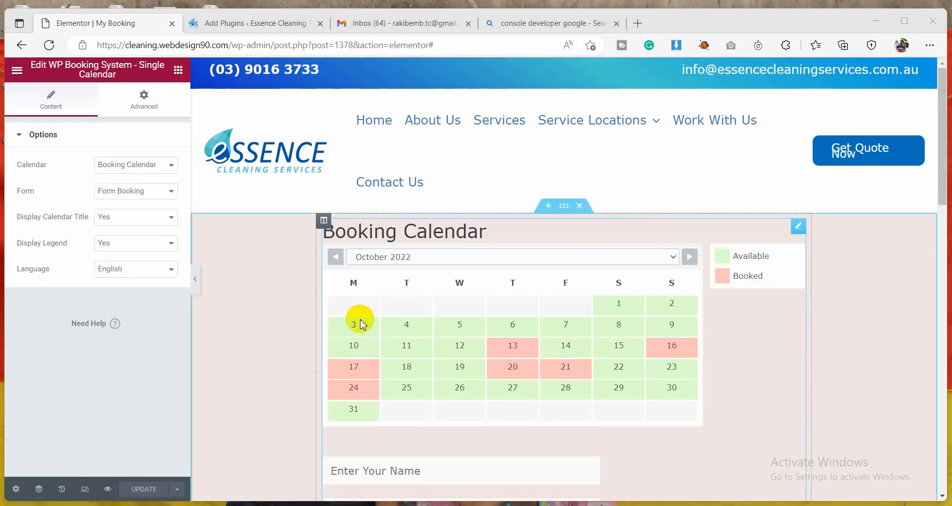
scroll(446, 317, "down", 3)
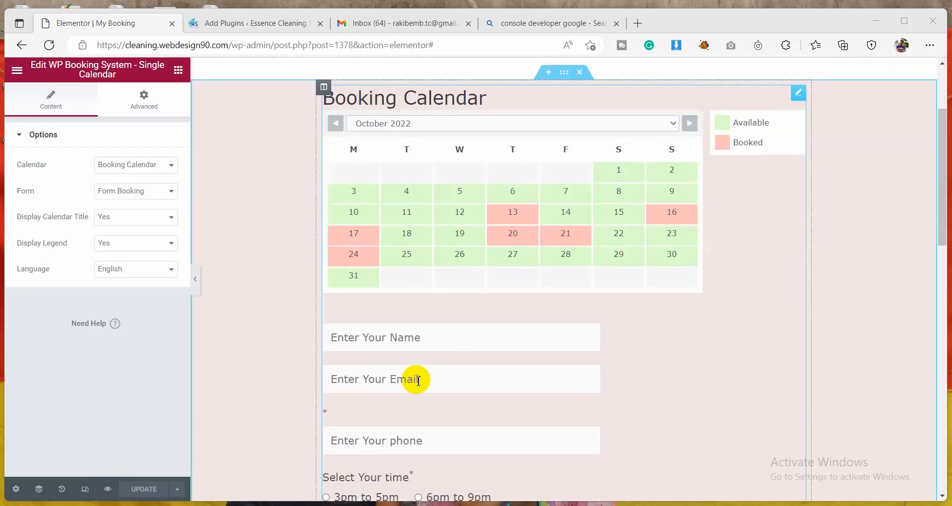
scroll(380, 426, "down", 1)
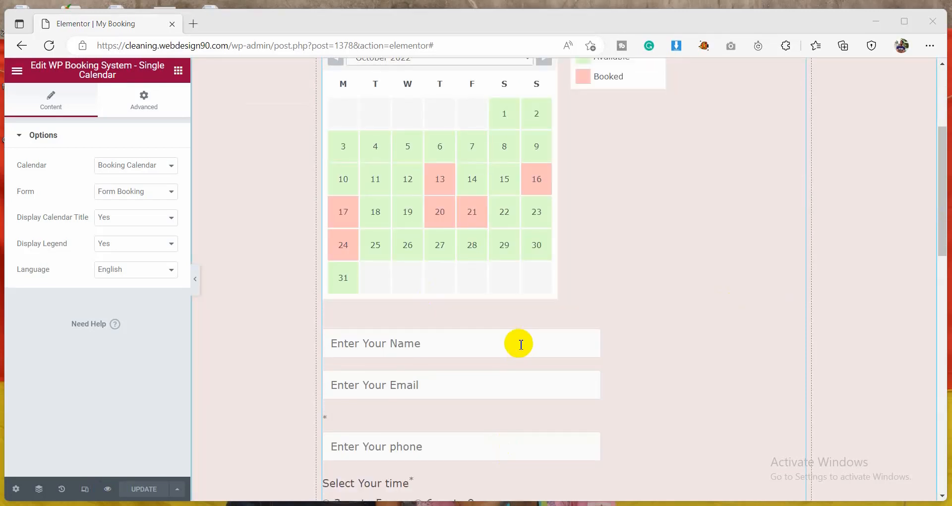
scroll(506, 342, "up", 2)
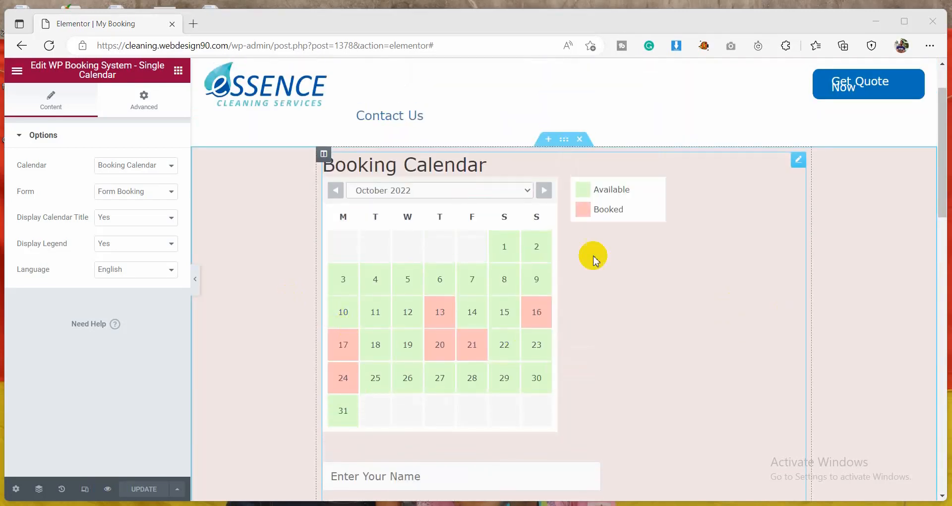
left_click(563, 141)
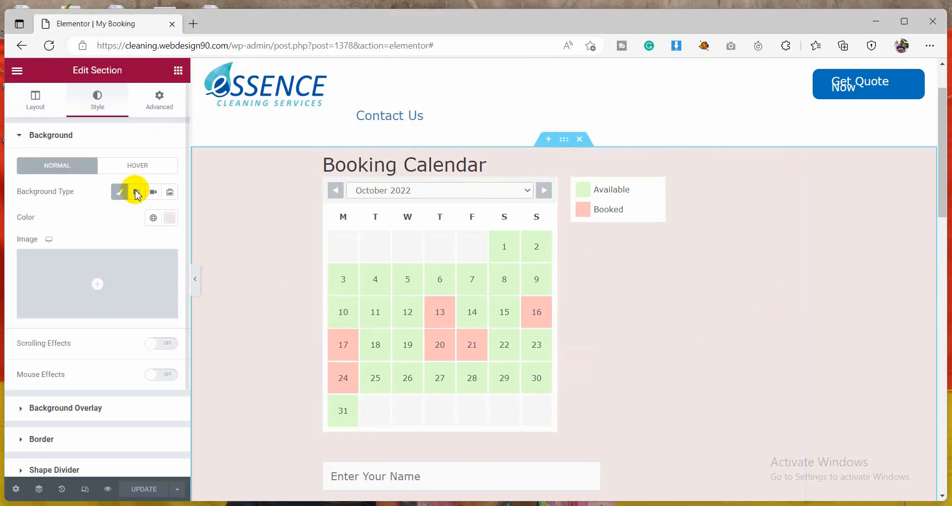
left_click(170, 217)
left_click(119, 241)
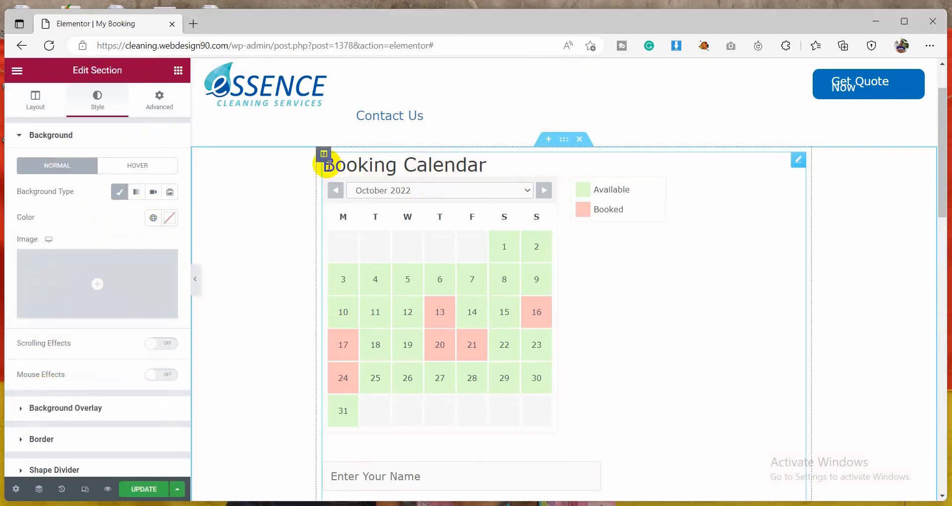
Give the column around the booking calendar a classic background in a light greyish pink
left_click(324, 156)
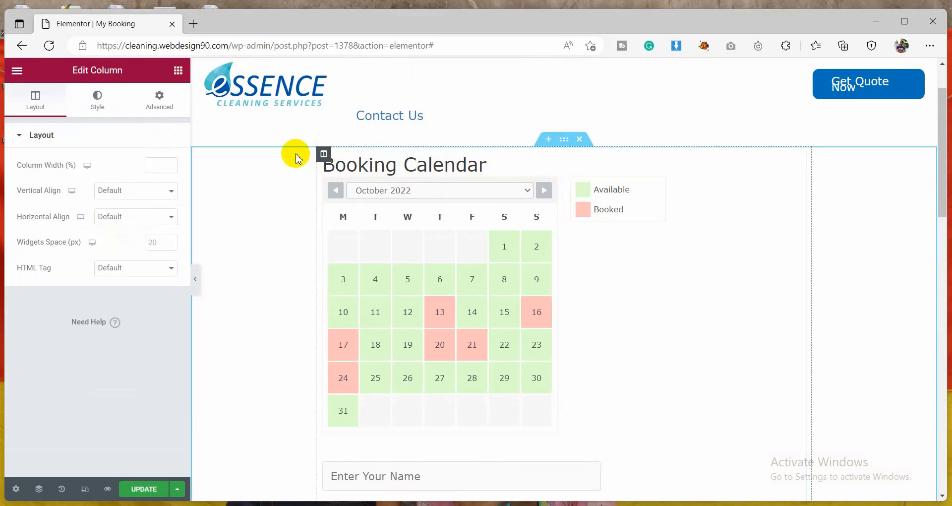
left_click(97, 99)
left_click(136, 192)
left_click(170, 217)
left_click_drag(53, 277, 32, 276)
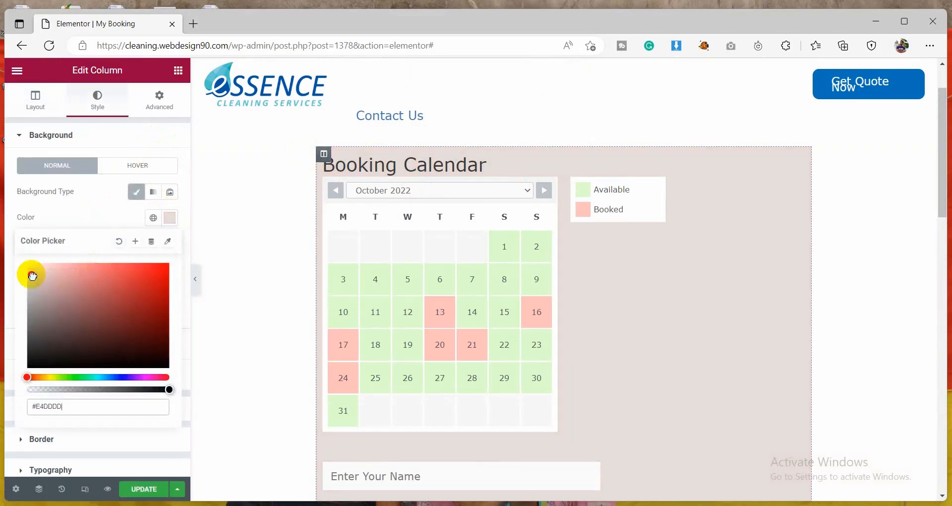
left_click(91, 217)
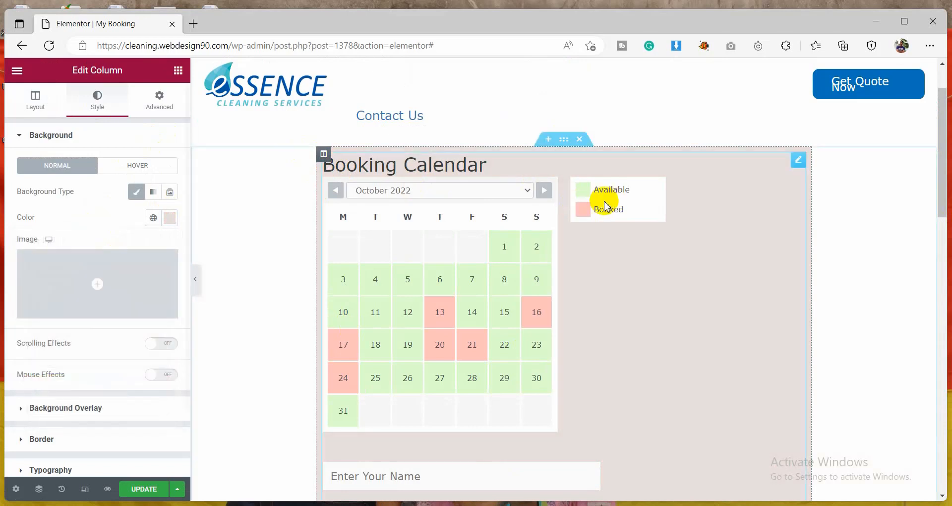
scroll(649, 277, "down", 3)
scroll(654, 321, "down", 4)
scroll(654, 320, "up", 7)
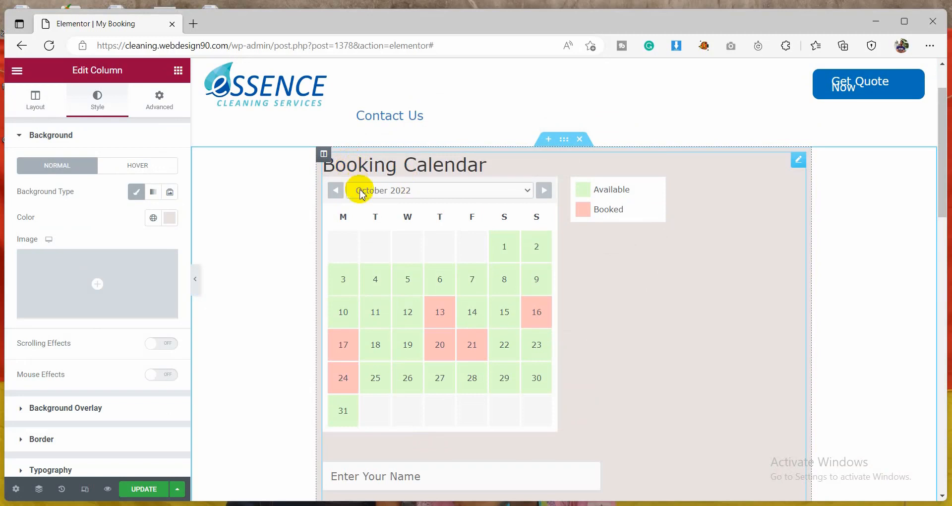
Lighten the column's background color to a near-white shade and update the page
left_click(169, 216)
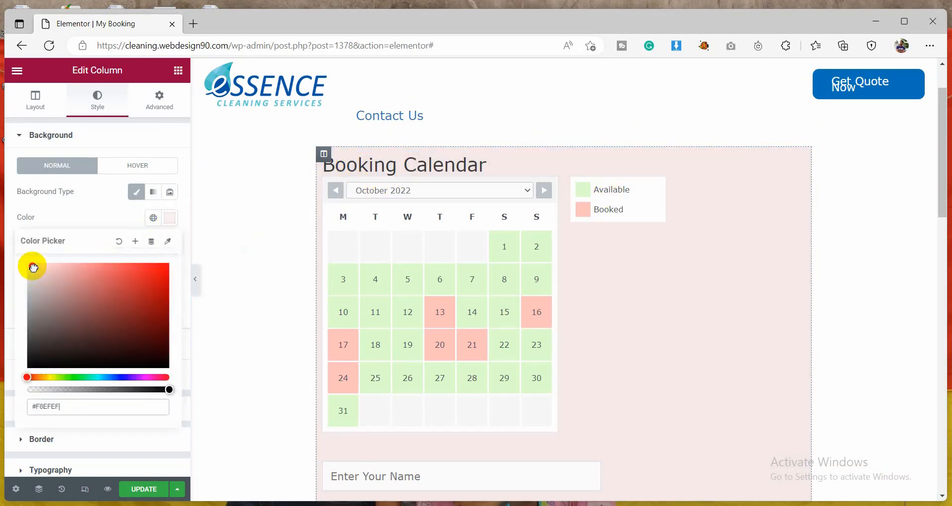
left_click(92, 212)
scroll(505, 286, "down", 1)
scroll(504, 287, "down", 1)
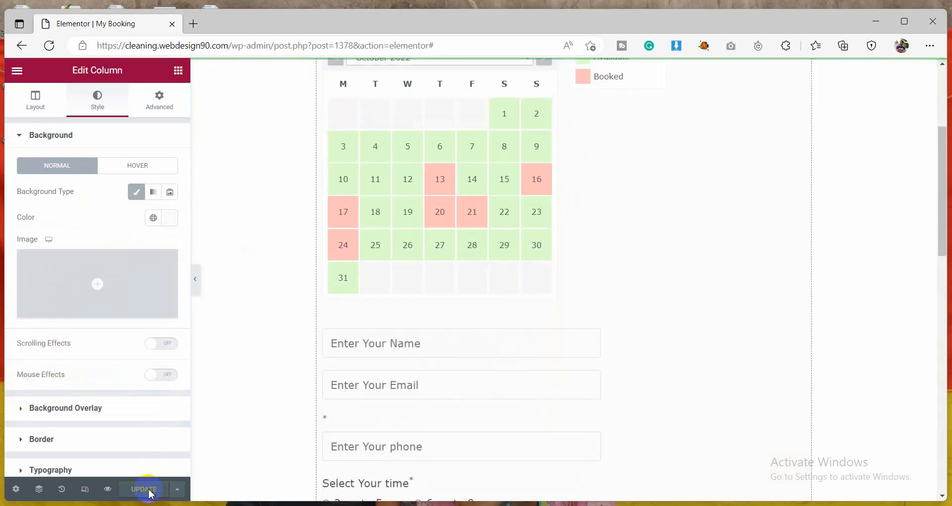
Open the page preview and examine how the calendar and booking form look on the new background
left_click(108, 489)
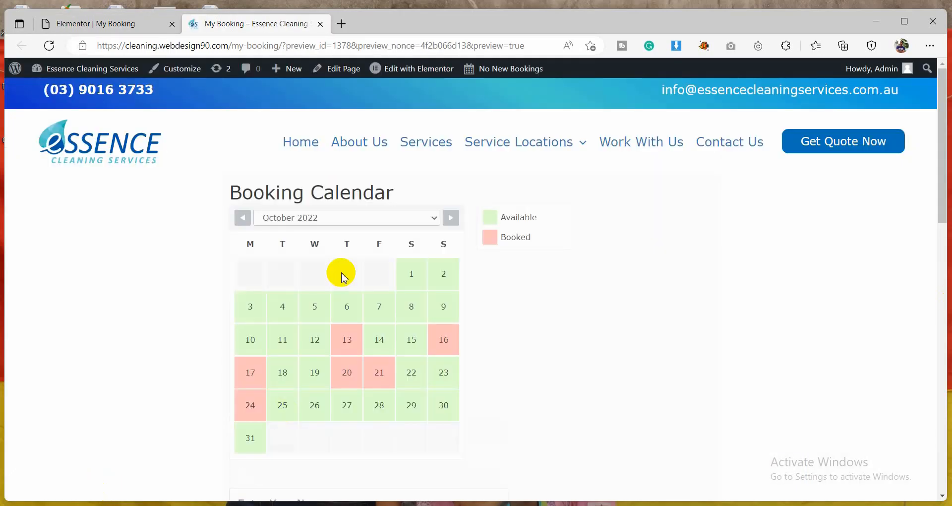
scroll(564, 348, "down", 3)
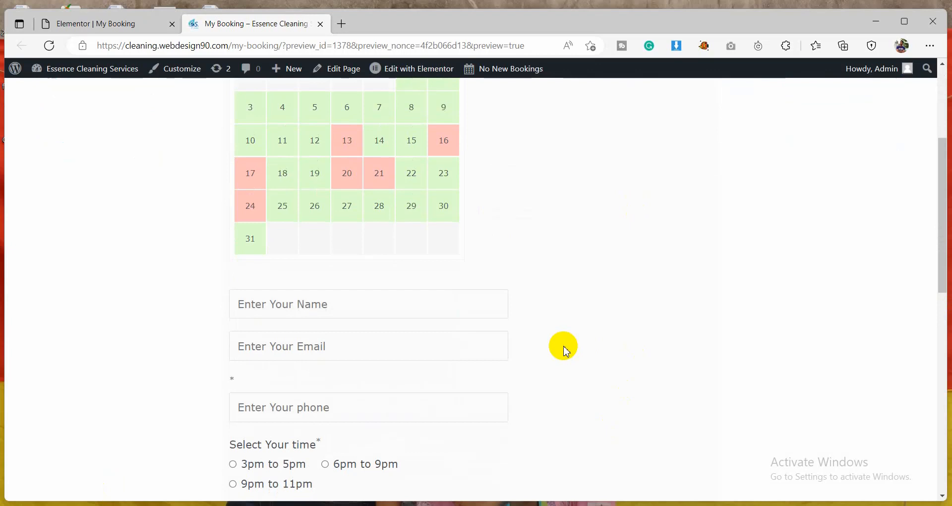
scroll(566, 350, "up", 4)
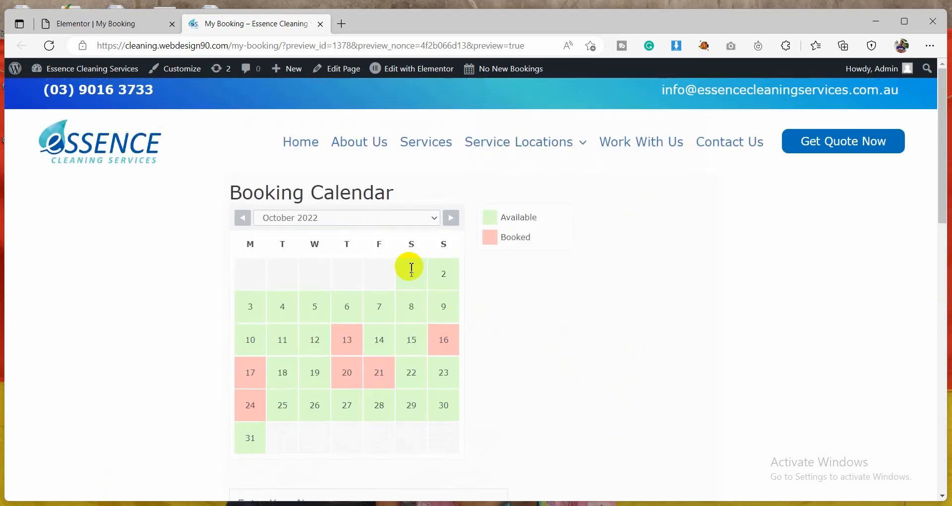
left_click_drag(394, 184, 666, 333)
left_click(655, 332)
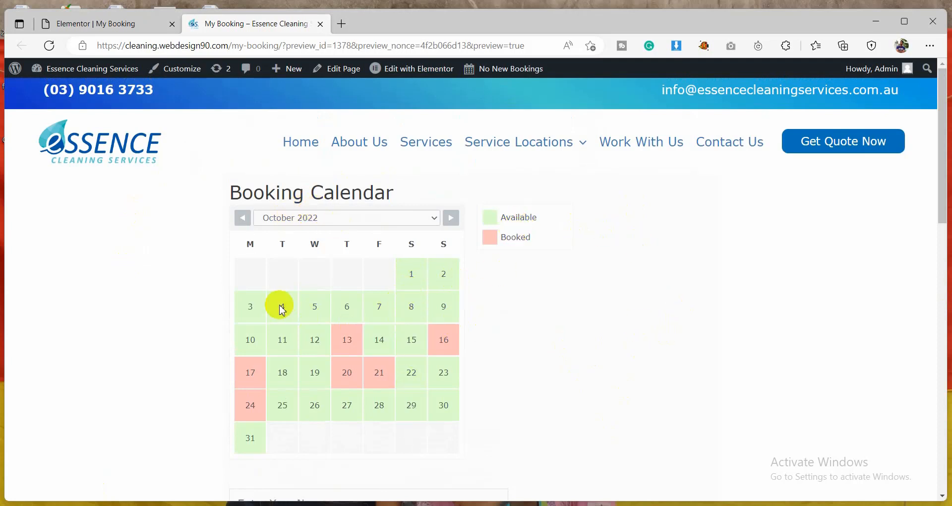
Select October 14 to 15, 2022 as the booking dates in the previewed calendar
left_click(320, 337)
left_click(250, 306)
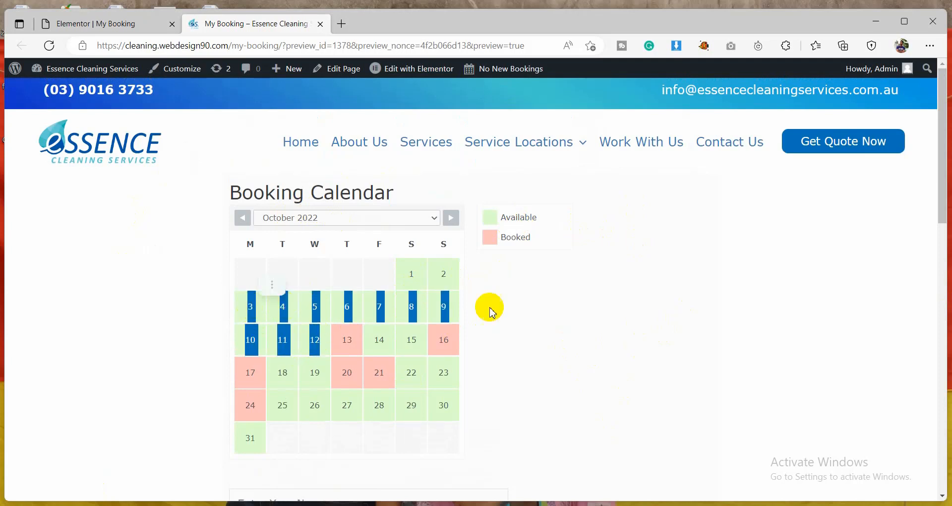
left_click(381, 339)
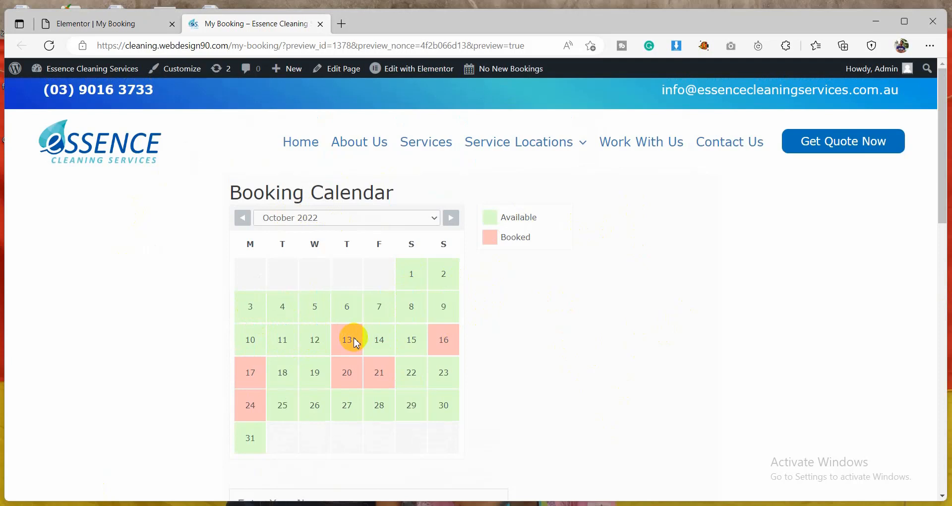
left_click(378, 340)
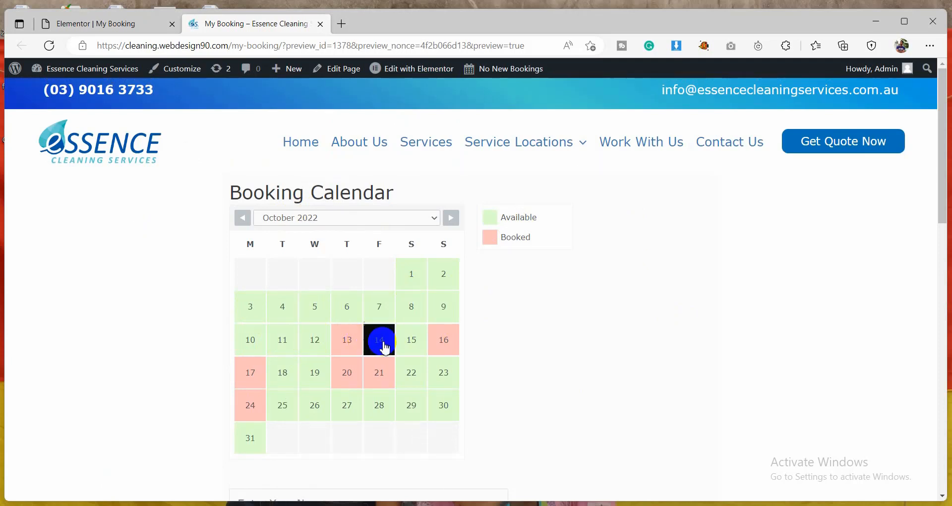
left_click(410, 340)
scroll(615, 325, "down", 2)
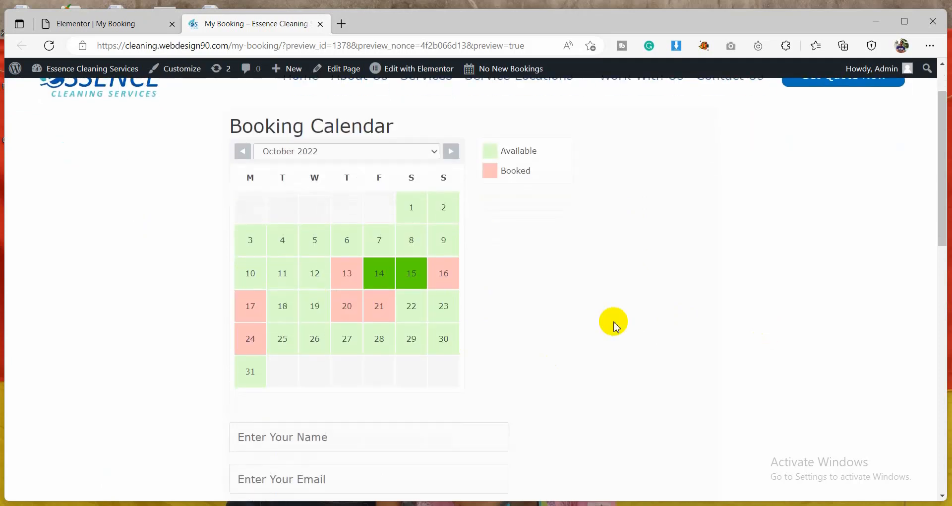
scroll(612, 320, "down", 3)
left_click(347, 304)
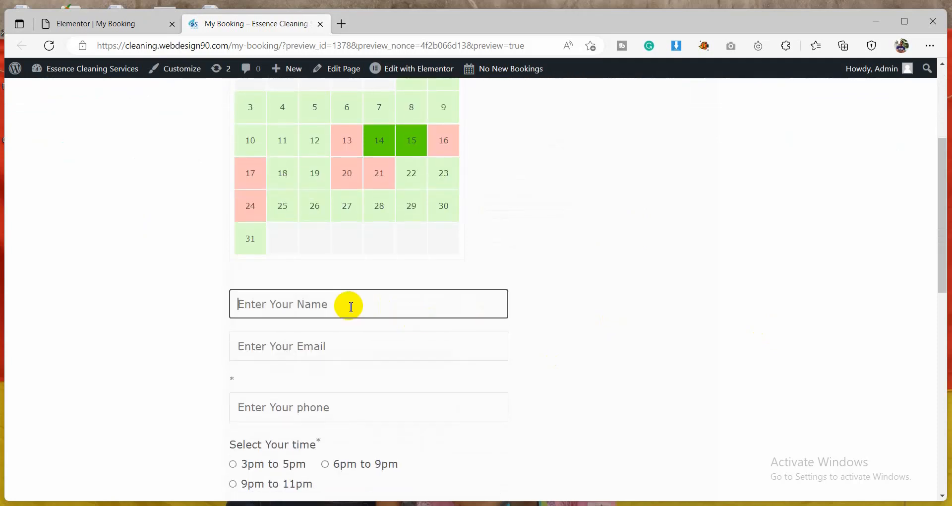
Change the booking selection to the single date October 15, 2022
scroll(605, 287, "up", 3)
left_click(410, 273)
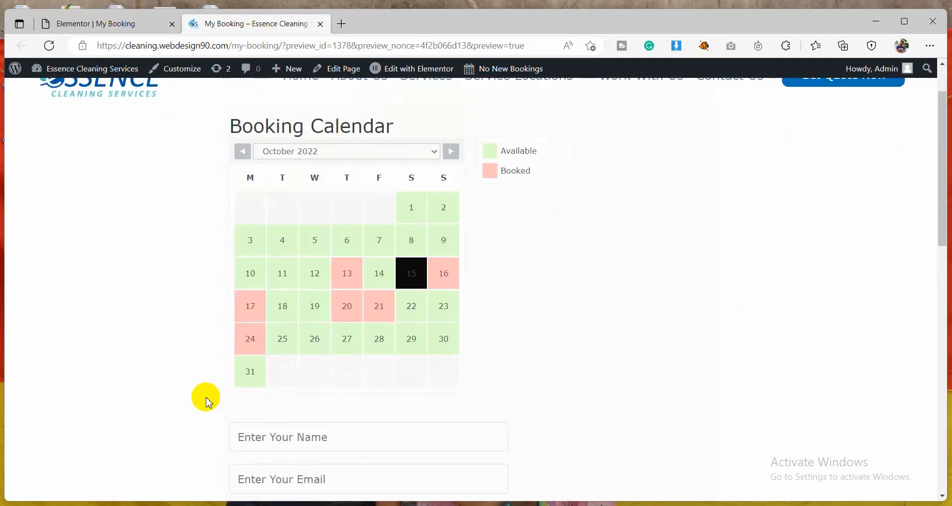
left_click(411, 305)
left_click(412, 276)
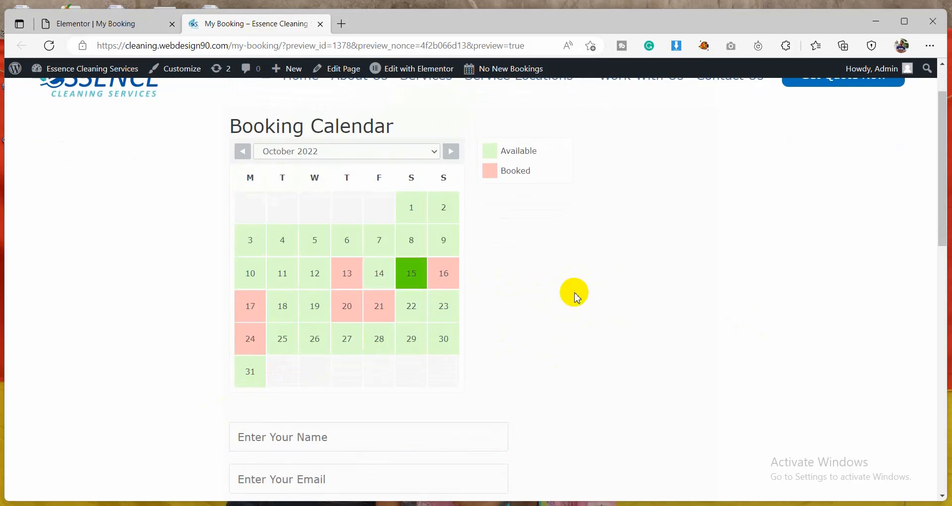
Fill in the booking form's name, email and phone fields with the test customer's details
scroll(576, 296, "down", 1)
left_click(337, 370)
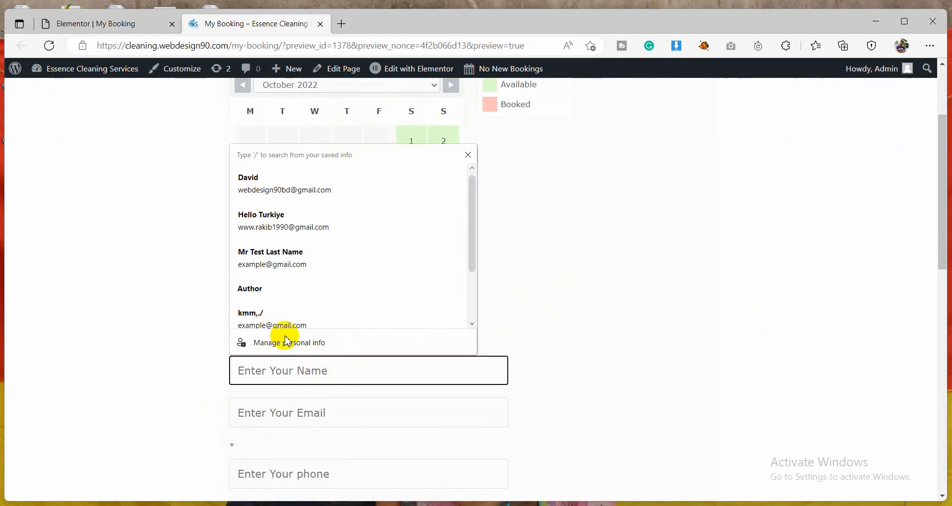
left_click(263, 289)
scroll(385, 346, "down", 2)
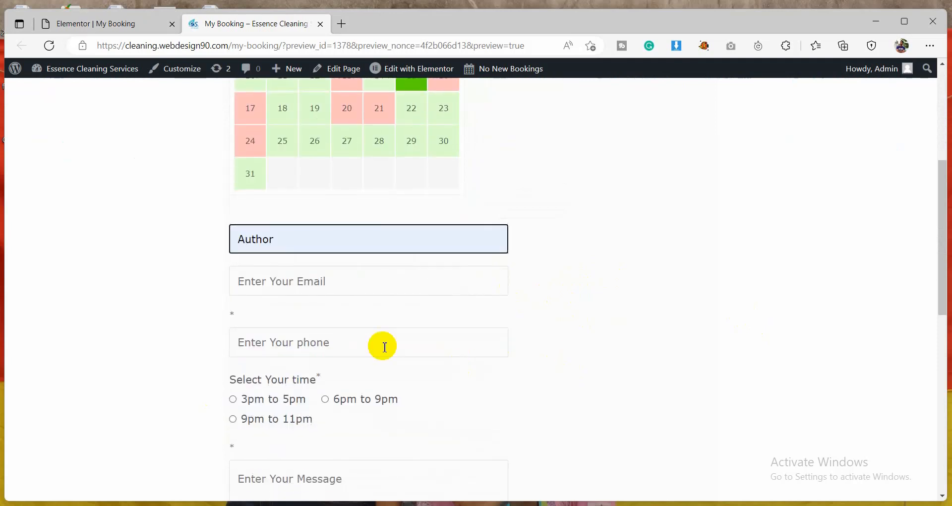
left_click(327, 281)
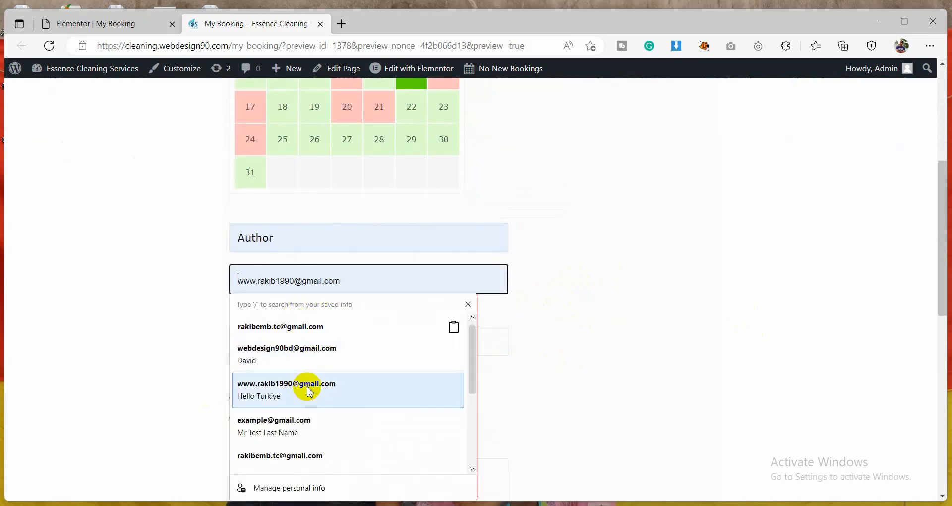
left_click(309, 392)
left_click(313, 343)
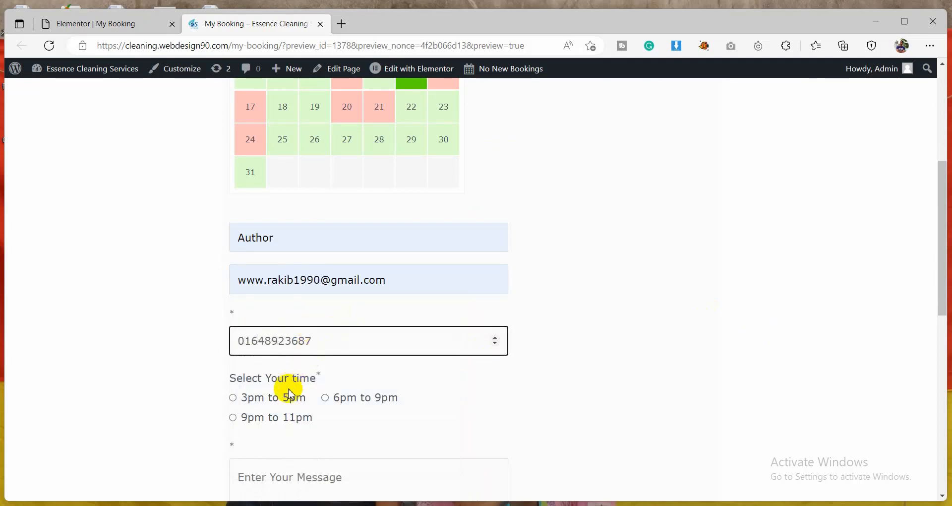
Choose the 3pm to 5pm time slot, enter the message "gyujkl.kl," and submit the booking form
left_click(249, 399)
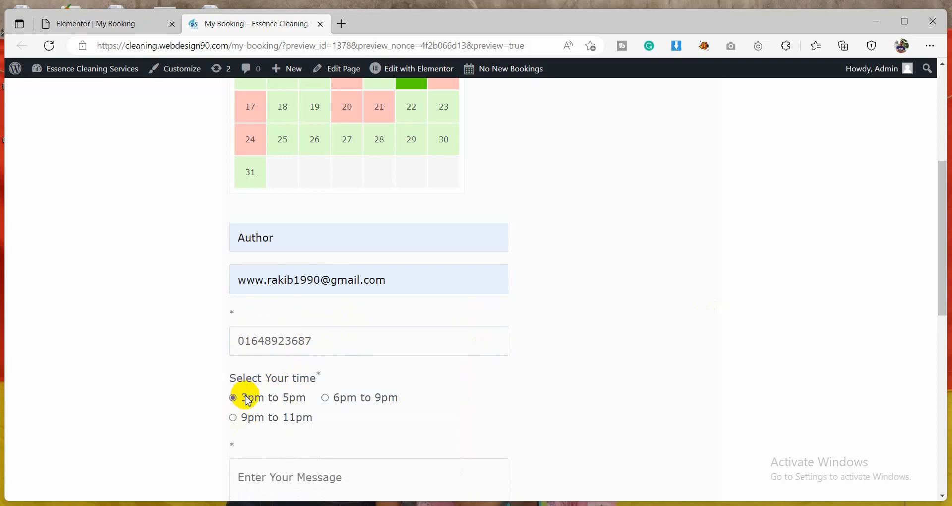
scroll(251, 400, "down", 2)
left_click(296, 416)
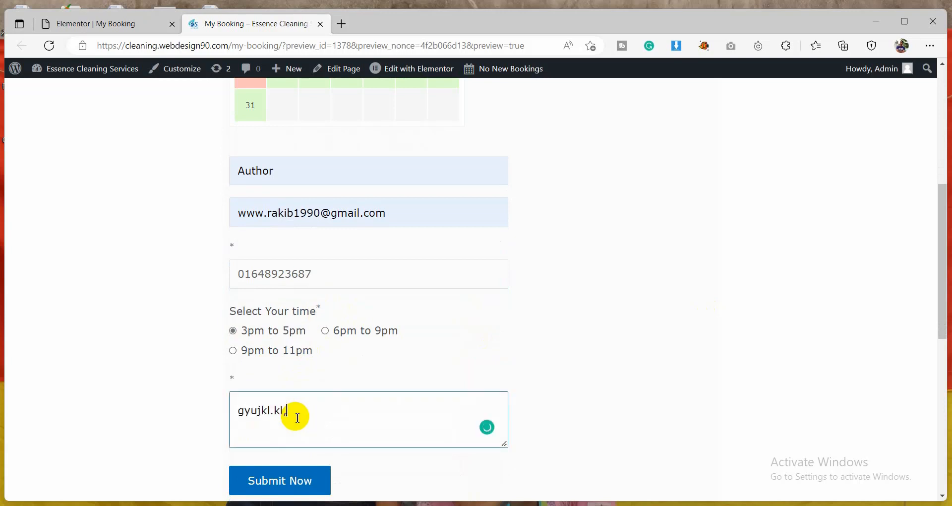
type("gyujkl.kl,")
left_click(282, 489)
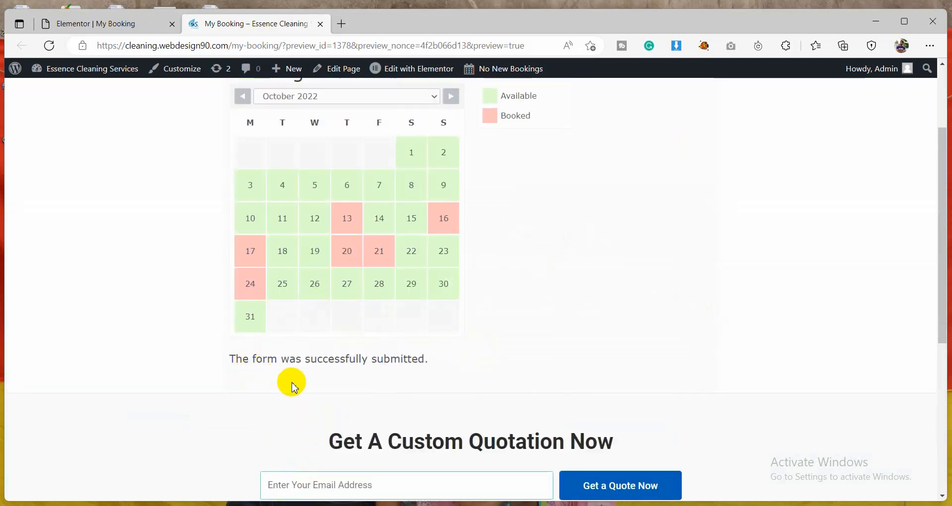
Check the submitted booking in the calendar's accepted bookings and refresh the My Booking page
scroll(469, 304, "up", 3)
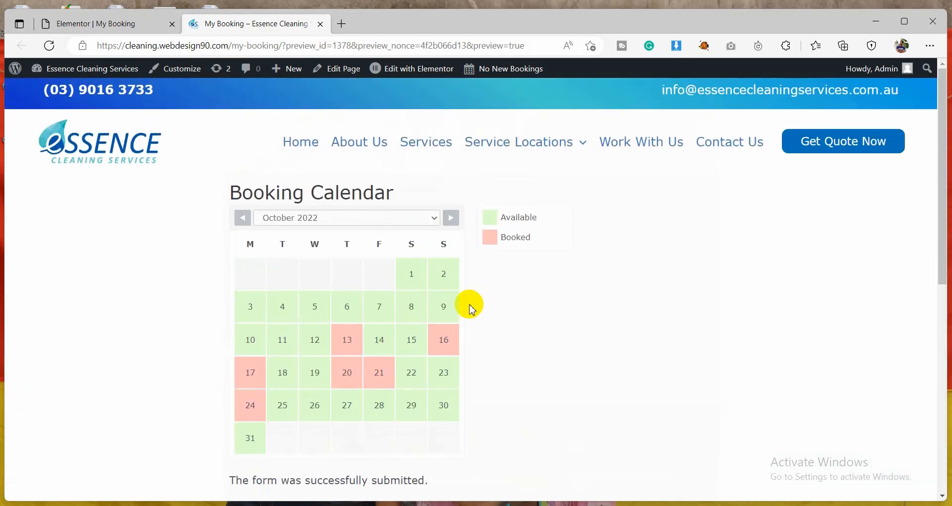
scroll(472, 310, "down", 2)
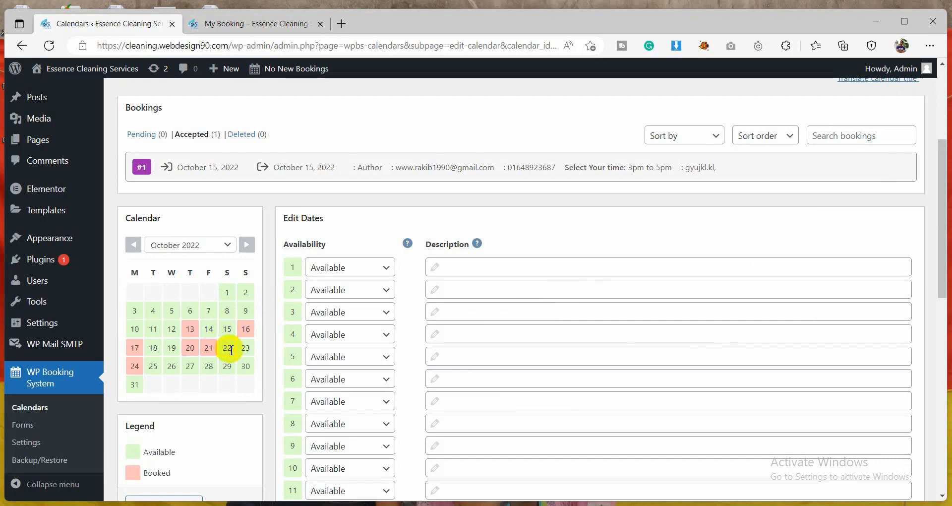
left_click(250, 23)
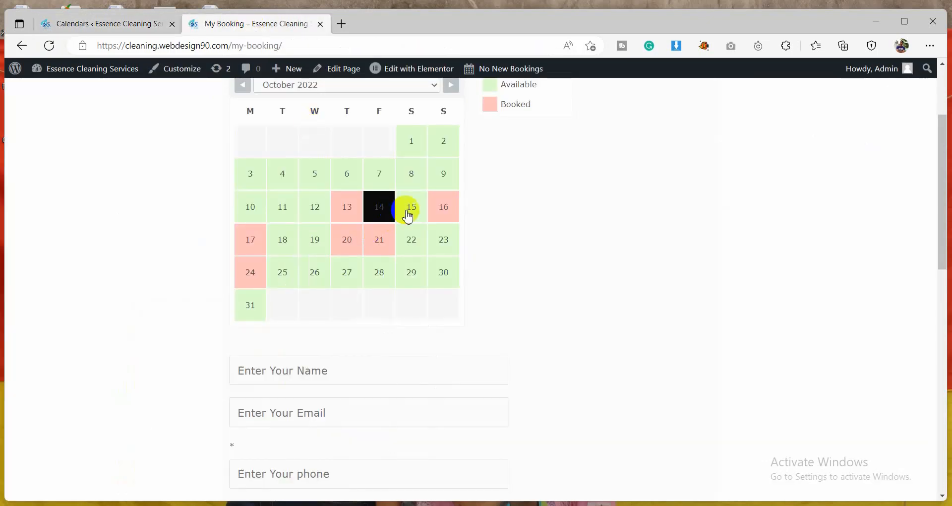
scroll(604, 257, "up", 3)
right_click(648, 248)
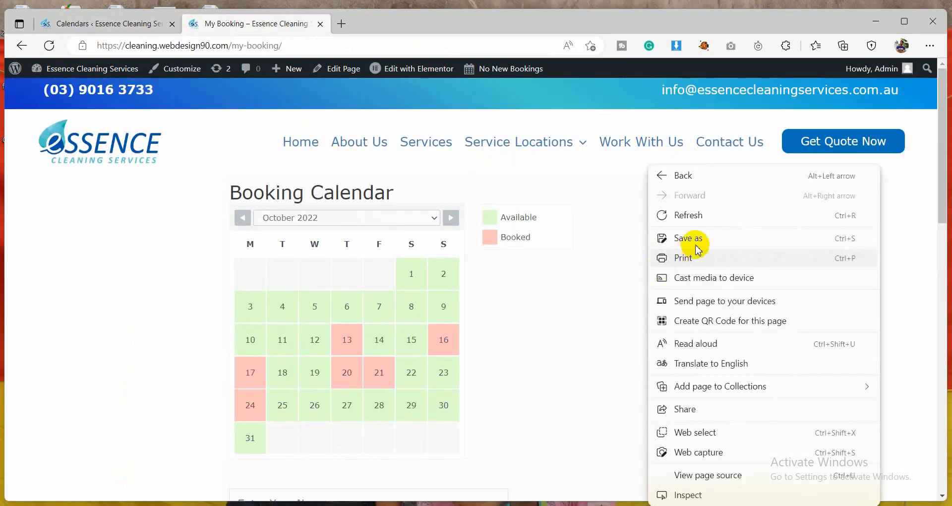
left_click(689, 215)
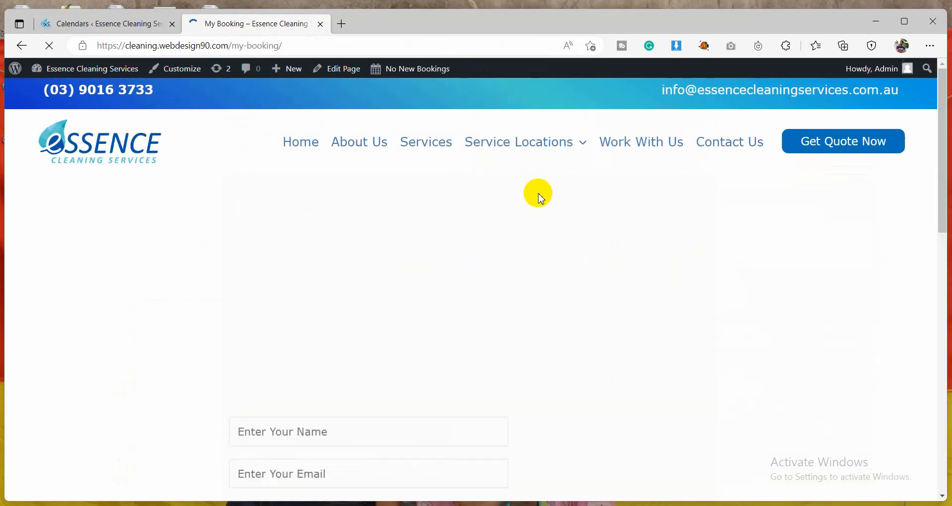
Test whether October 15 can still be selected in the My Booking page's calendar
left_click(427, 342)
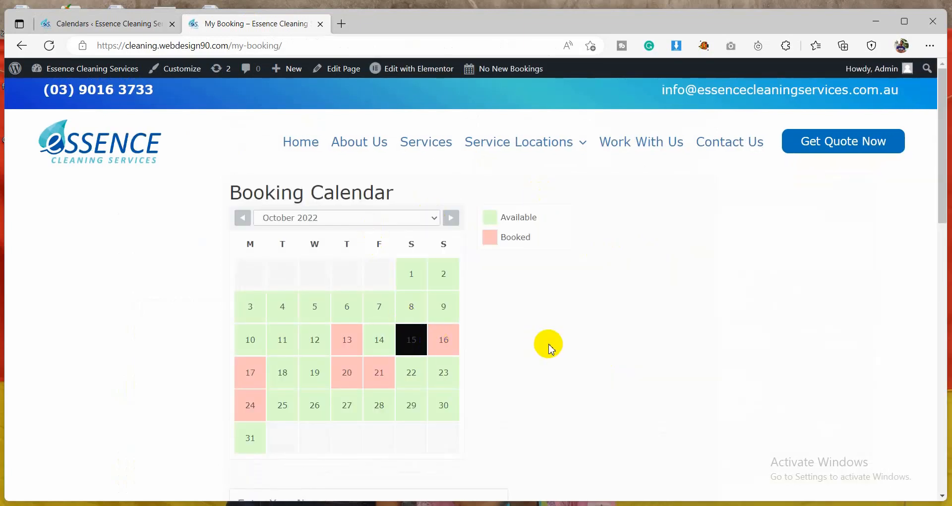
left_click(418, 341)
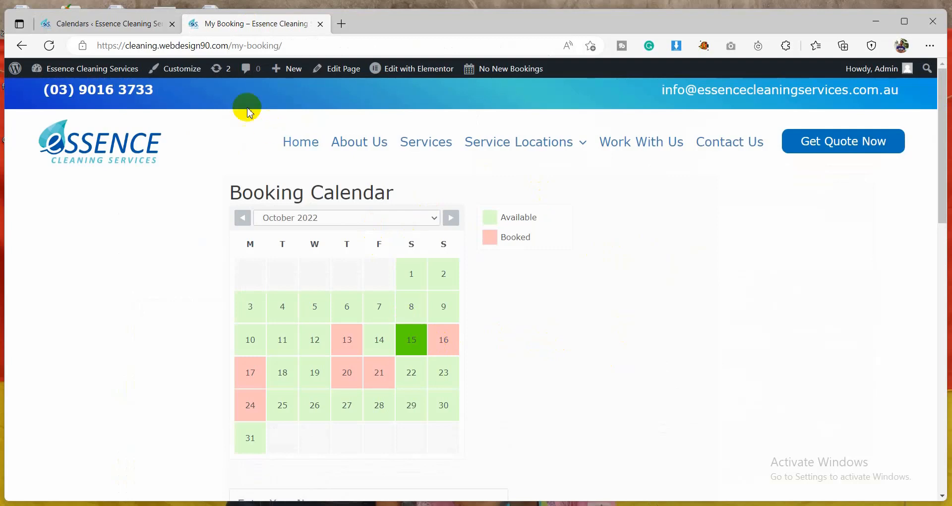
Return to the calendar's admin page and set the October 15 availability to Booked in booking #1's management options
left_click(132, 24)
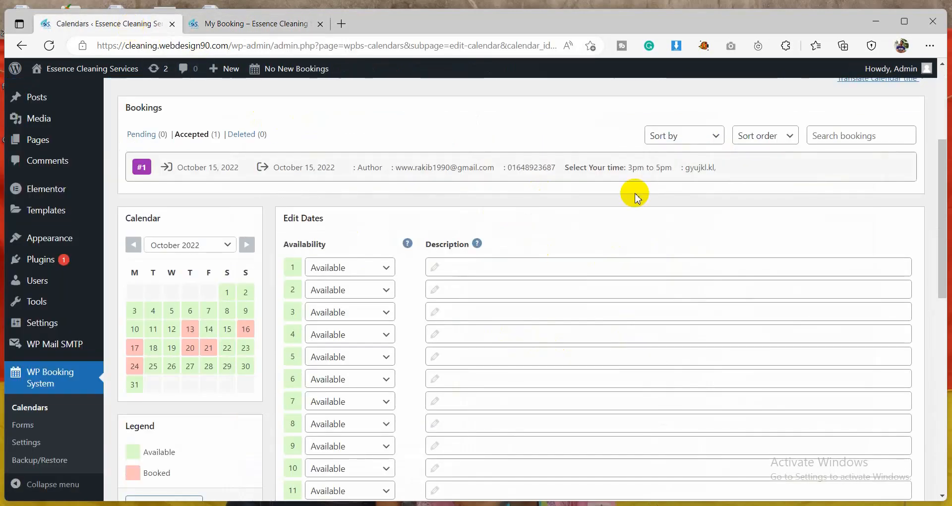
left_click(630, 171)
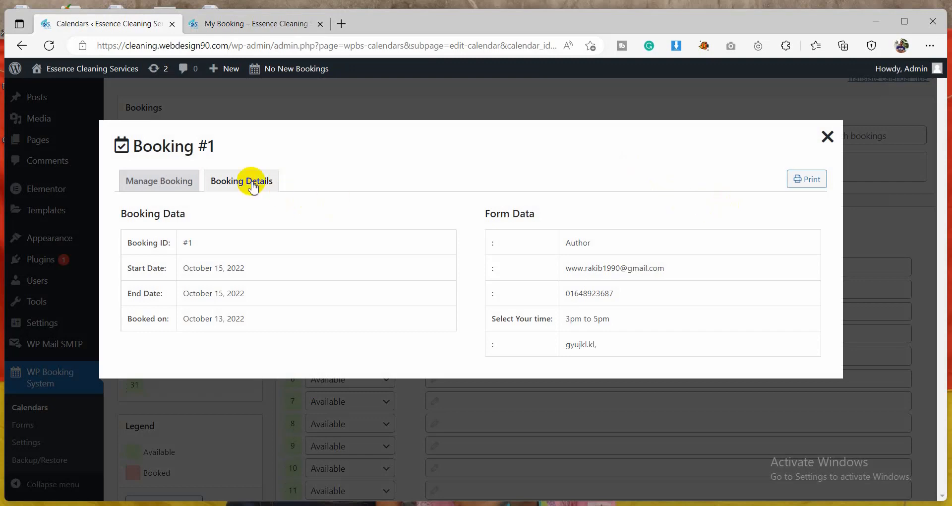
left_click(143, 177)
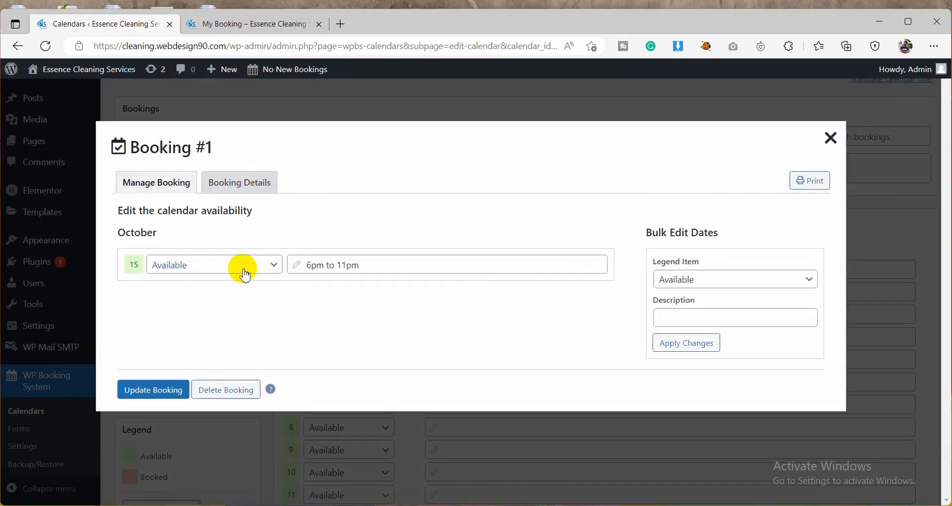
left_click(244, 273)
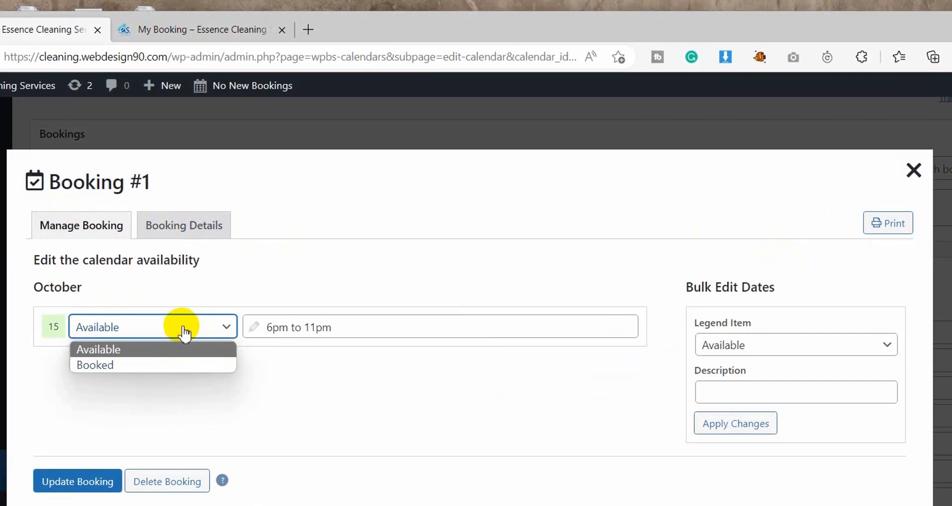
left_click(183, 328)
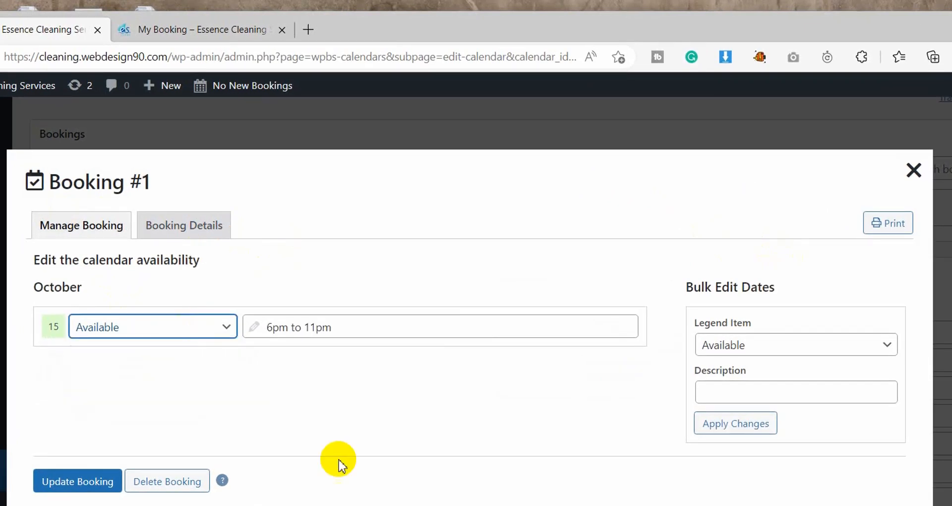
left_click(118, 331)
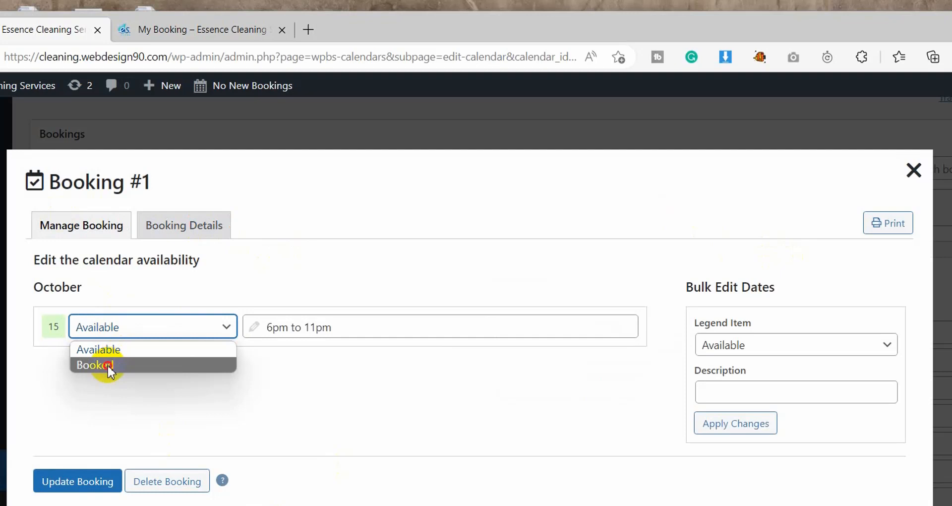
left_click(108, 365)
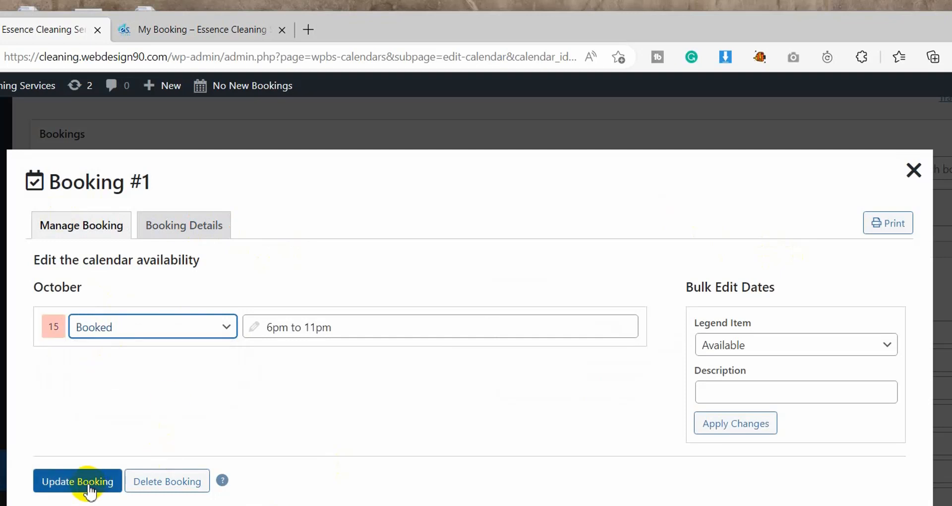
Choose Booked as the bulk edit legend item and update the booking
left_click(751, 347)
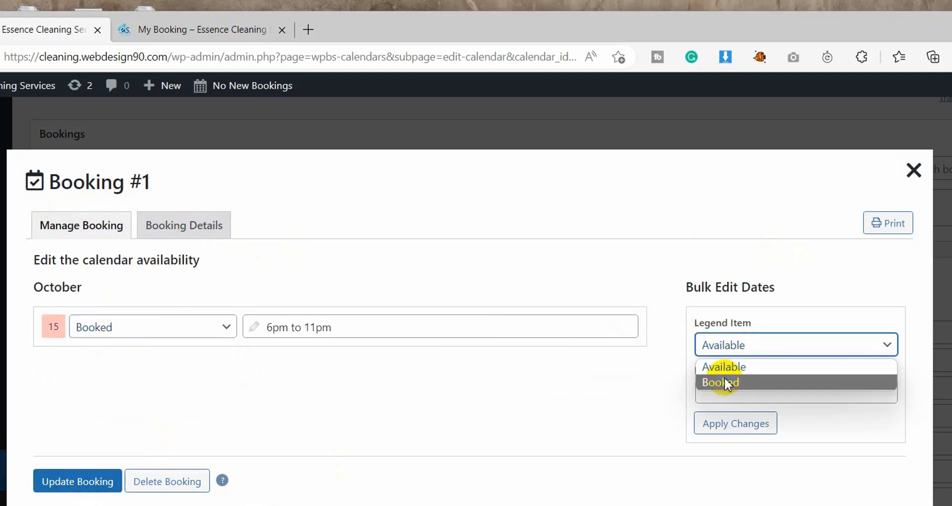
left_click(744, 383)
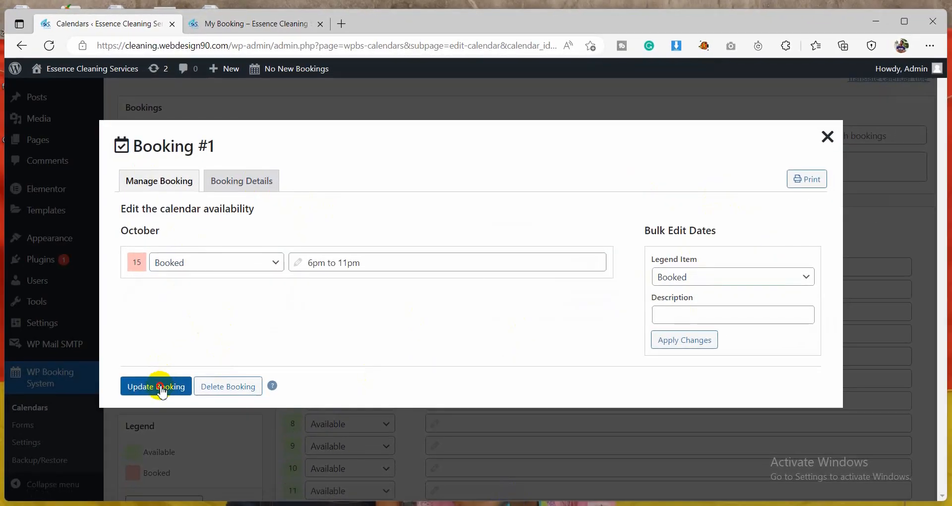
left_click(98, 468)
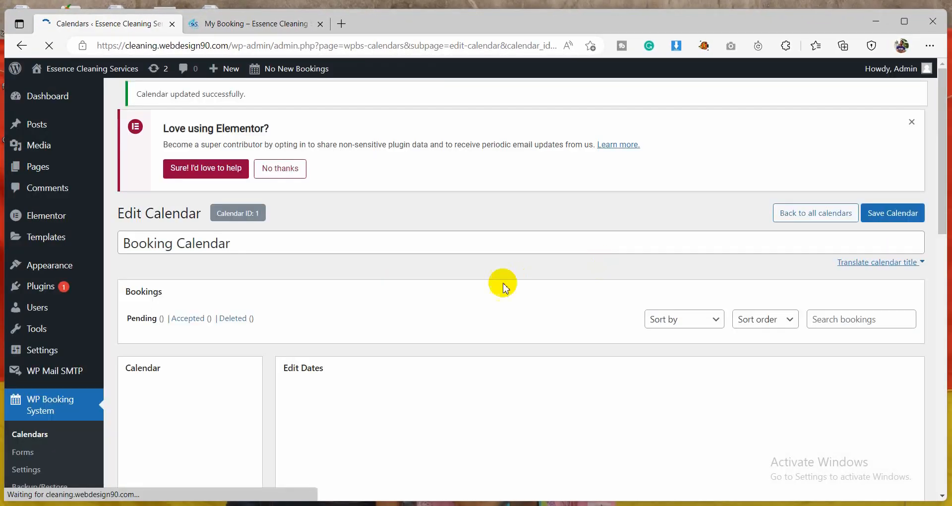
Review the updated admin calendar and check October 15 in the My Booking page's calendar
scroll(496, 288, "down", 1)
scroll(472, 301, "down", 1)
scroll(243, 298, "up", 3)
left_click(238, 24)
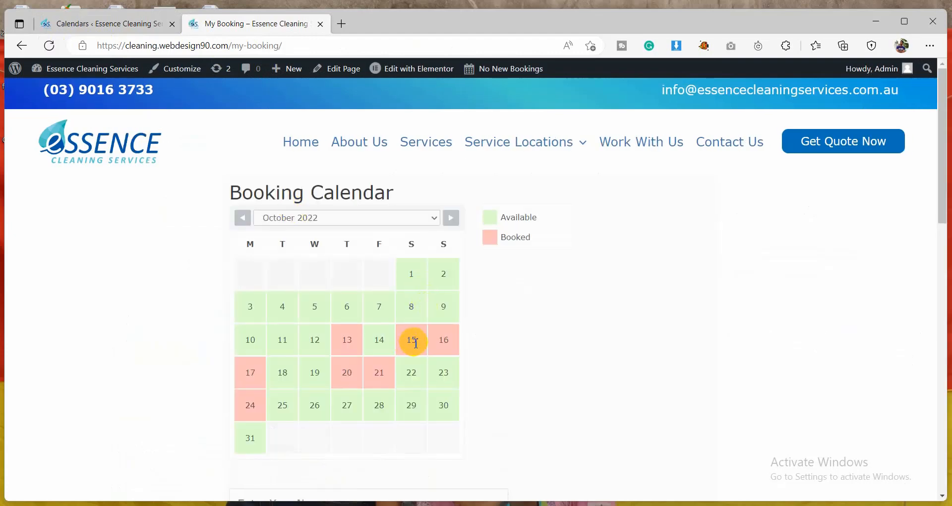
scroll(415, 342, "down", 3)
scroll(367, 268, "up", 3)
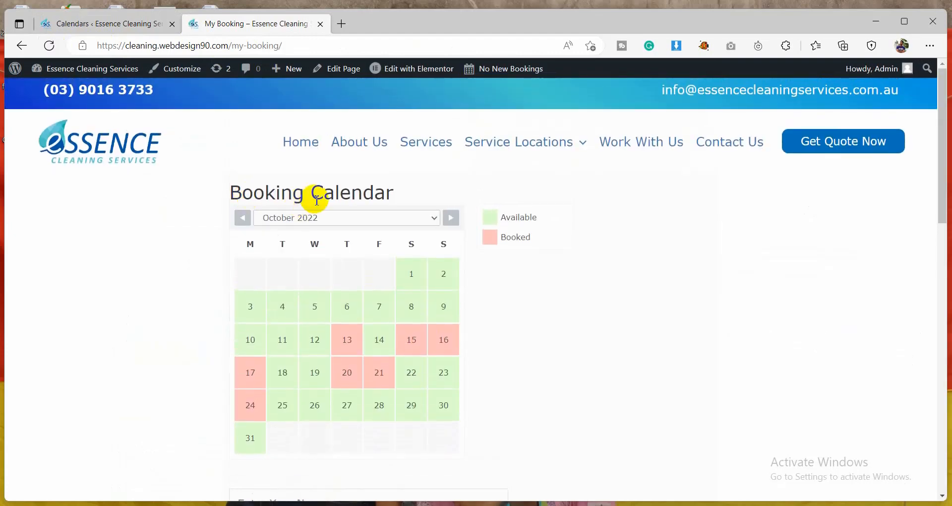
scroll(248, 144, "down", 3)
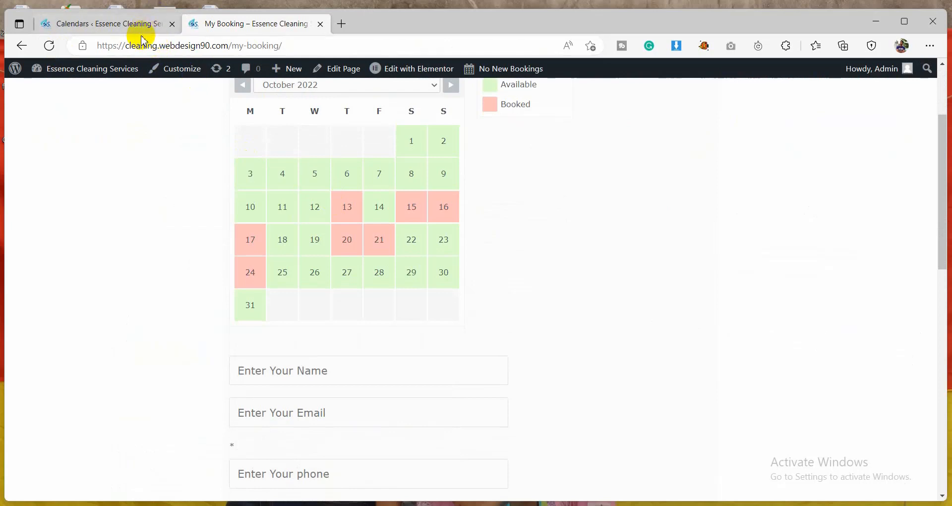
Reopen booking #1 in the calendar admin, review its booking and form data, and close it
left_click(102, 24)
scroll(541, 357, "down", 2)
left_click(560, 303)
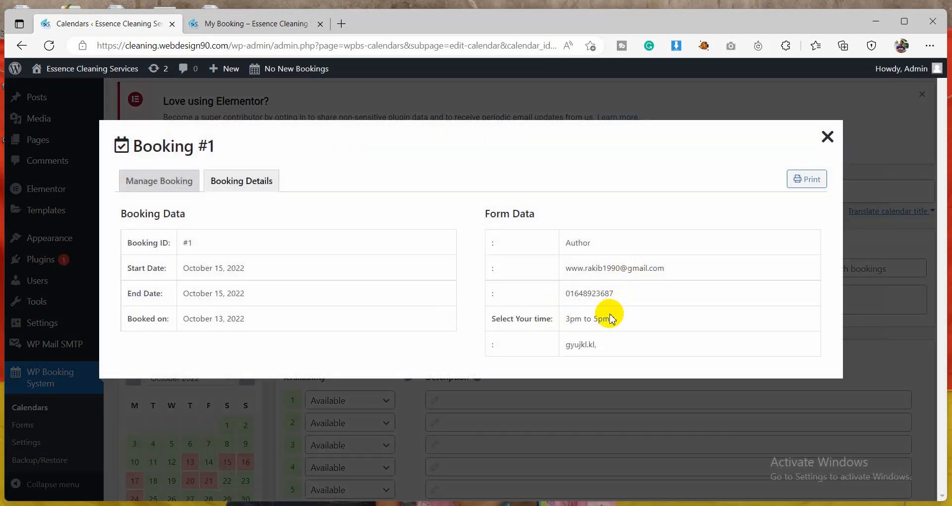
left_click_drag(119, 201, 752, 329)
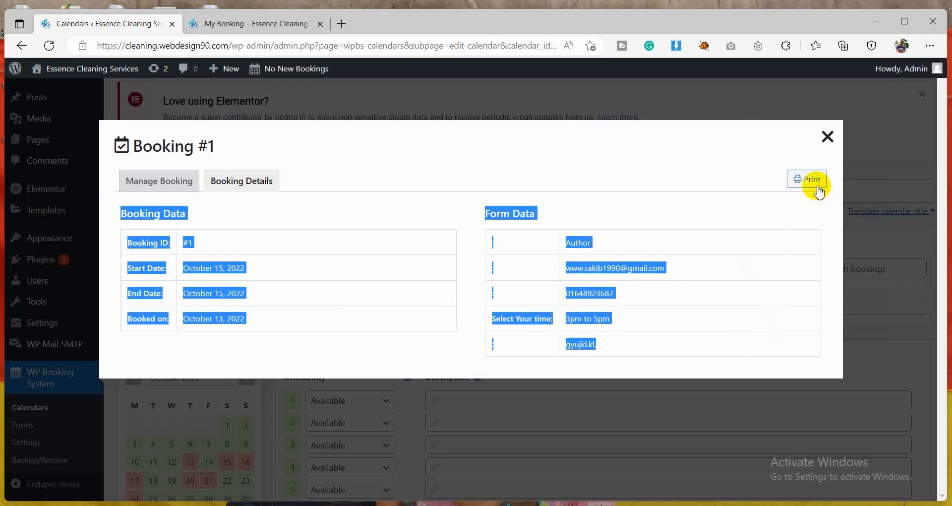
left_click(352, 330)
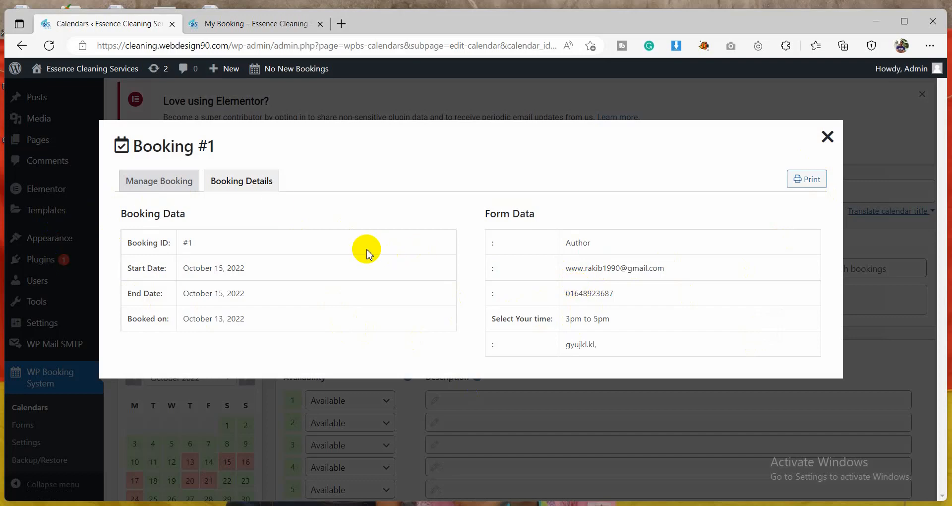
left_click(826, 141)
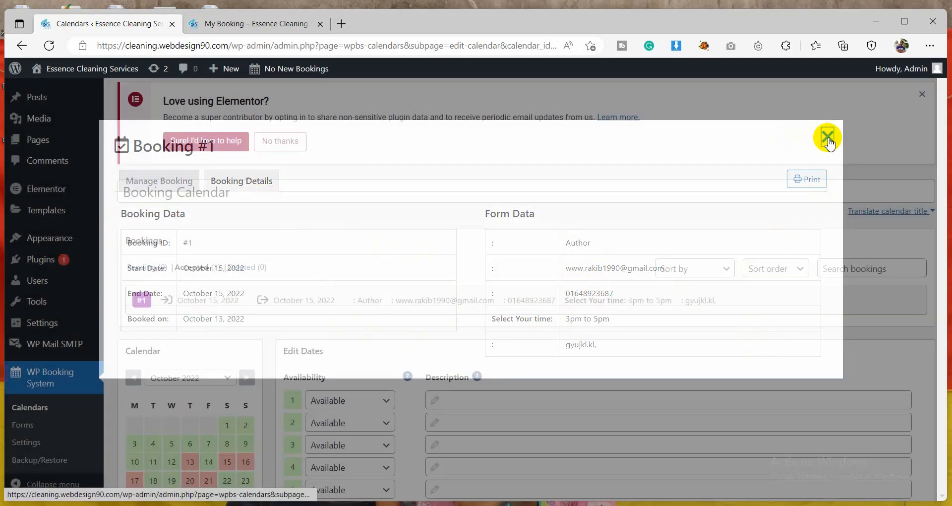